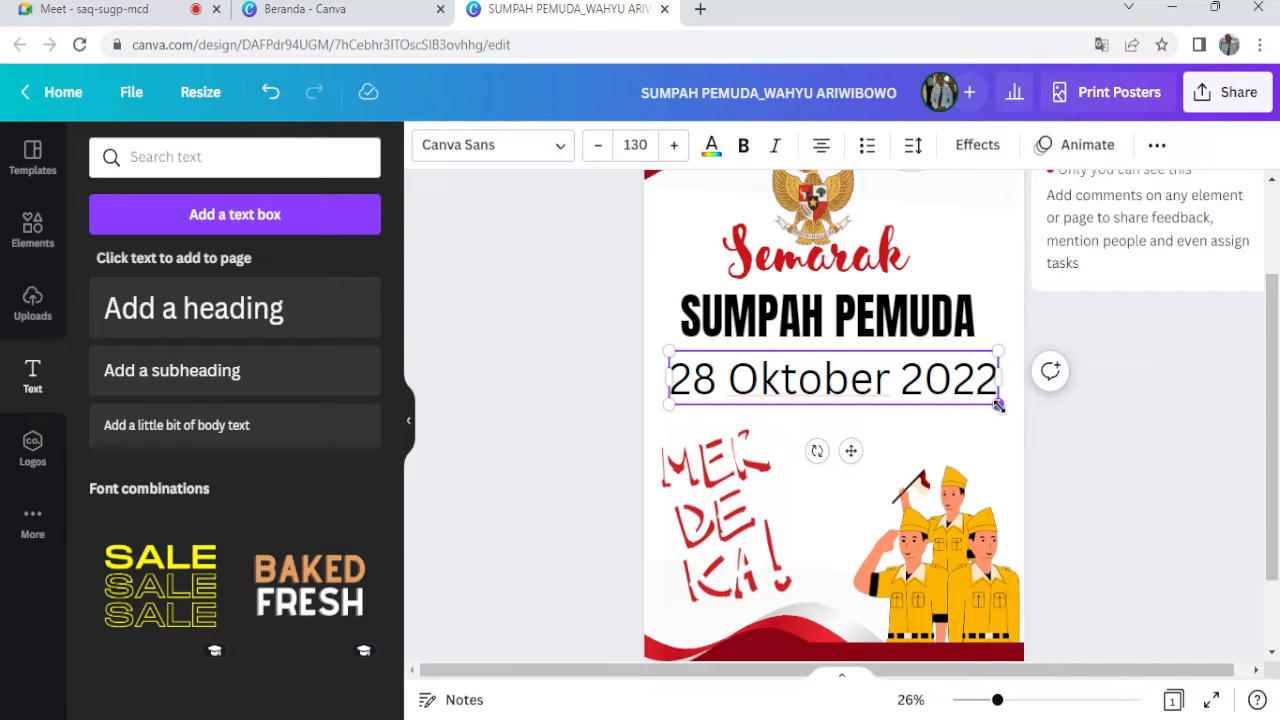
Shrink the "28 Oktober 2022" text to size 75,7 and centre it beneath the SUMPAH PEMUDA heading.
left_click_drag(998, 404, 860, 380)
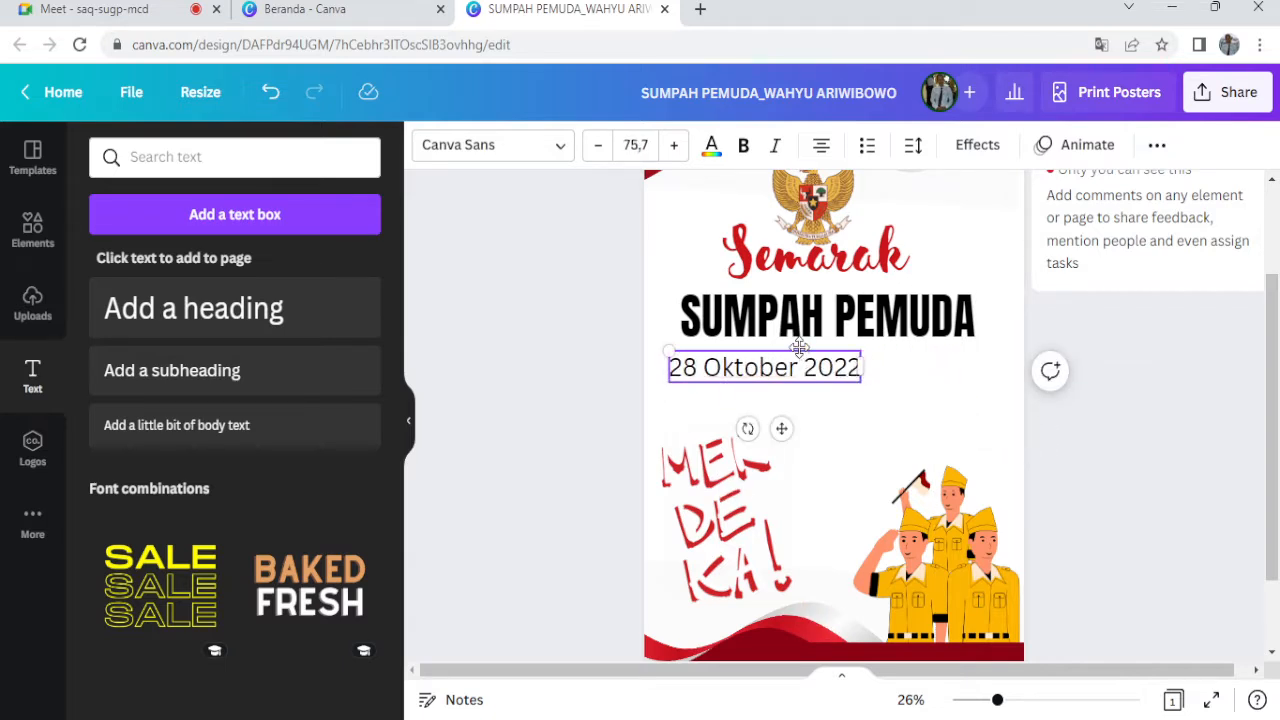
left_click_drag(800, 347, 862, 349)
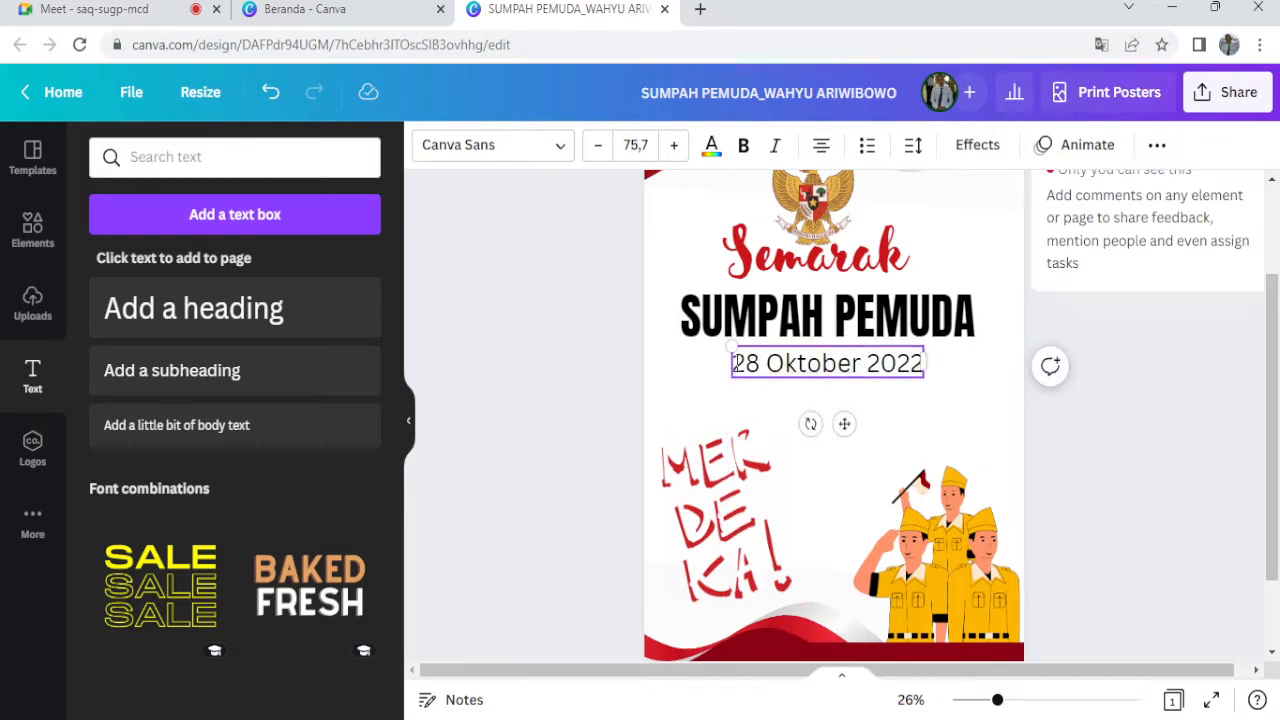
Make the whole "28 Oktober 2022" date text bold.
left_click_drag(734, 363, 926, 363)
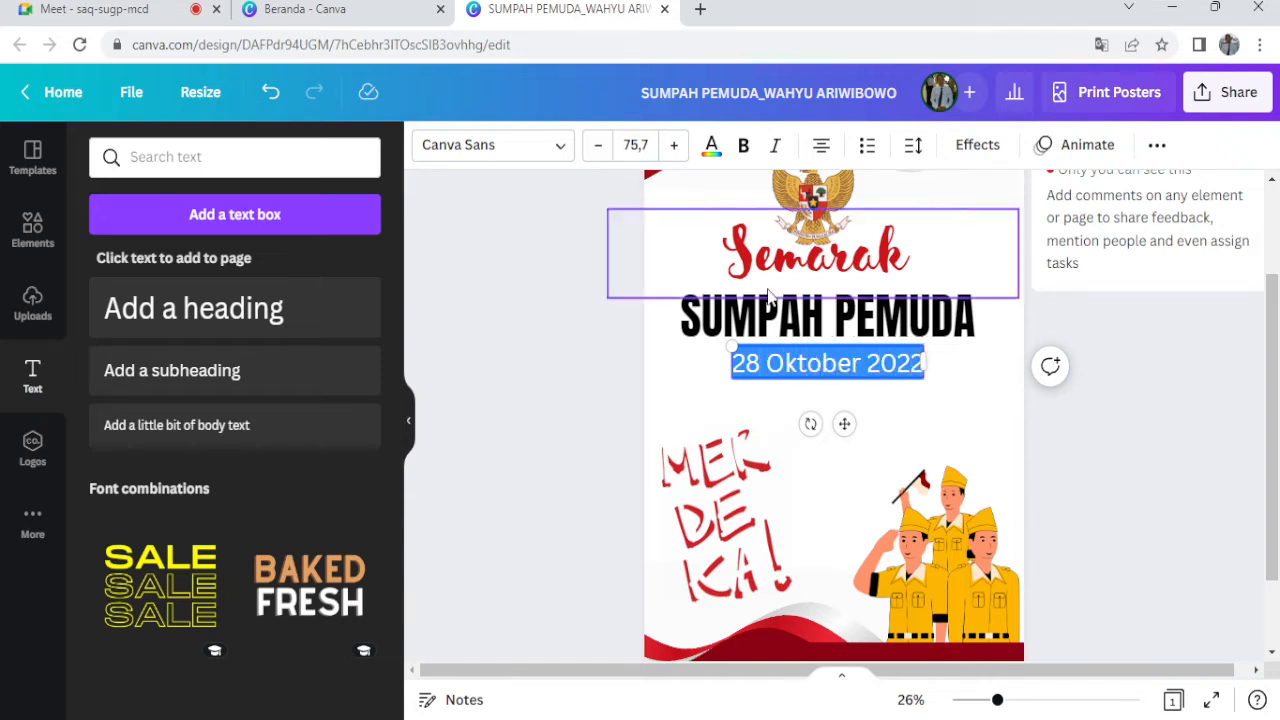
left_click(745, 148)
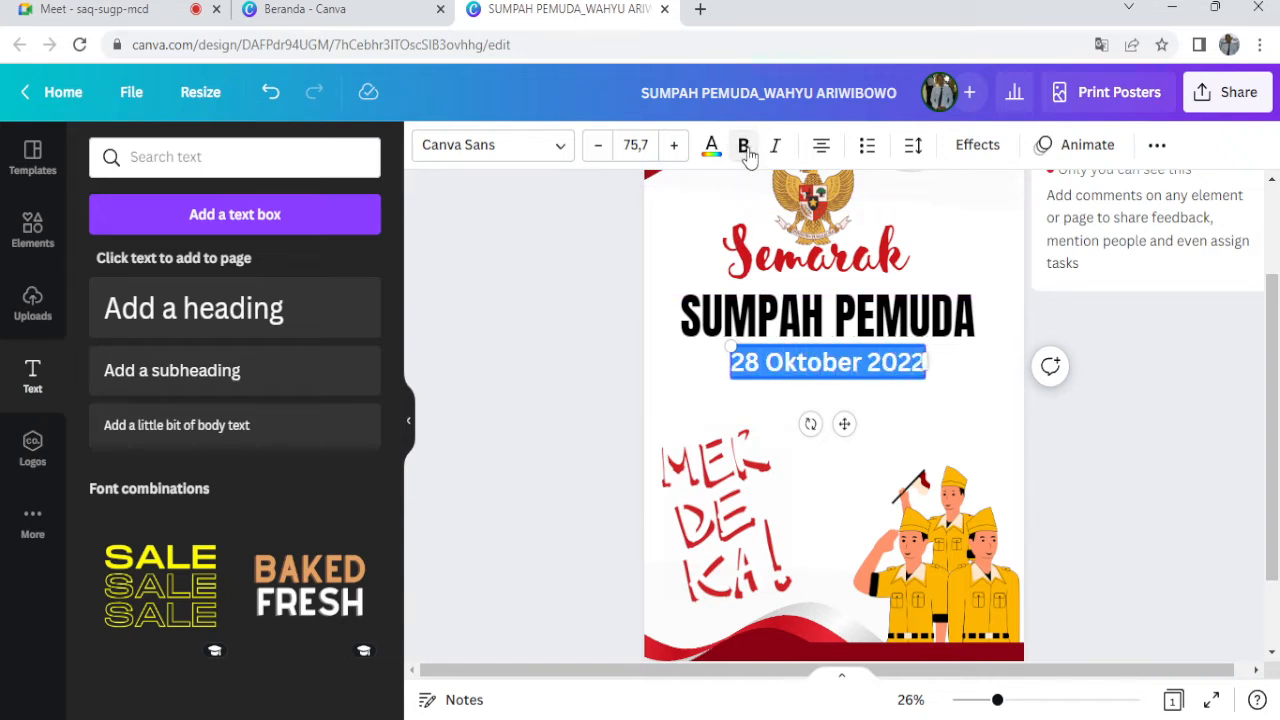
left_click(954, 422)
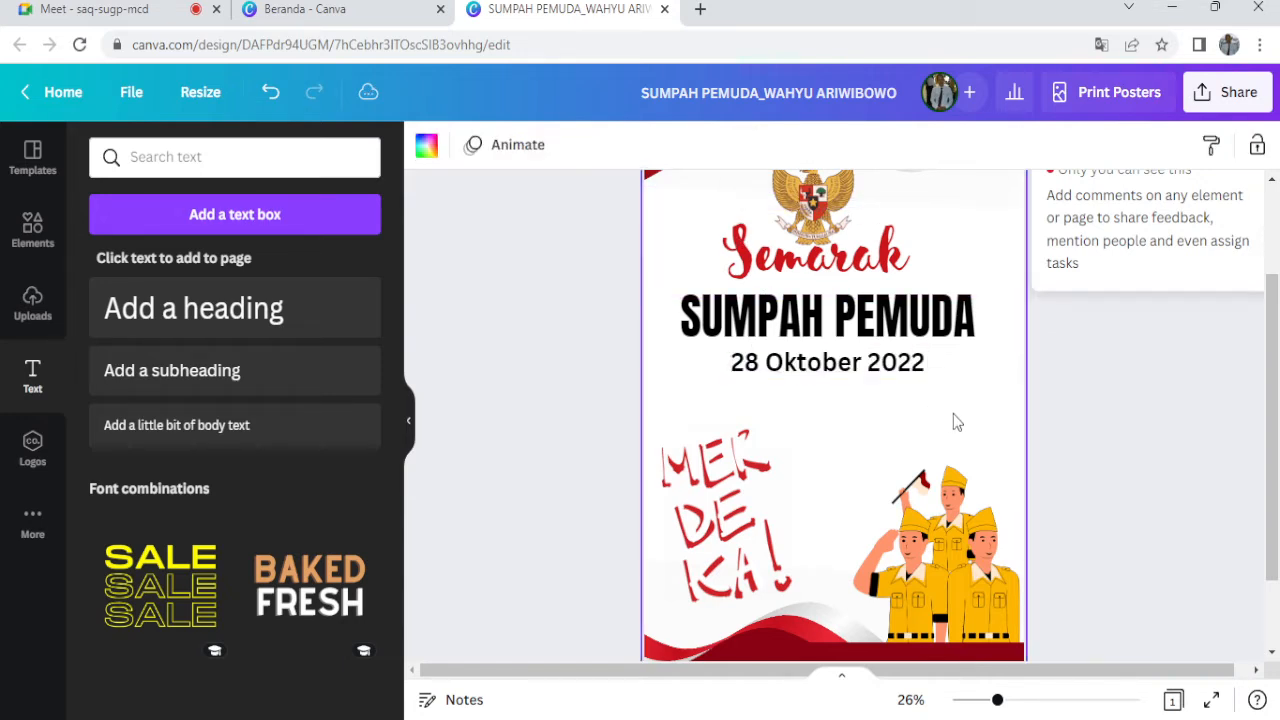
Recolour the date text beneath the heading to dark blue from the default colours.
left_click(918, 362)
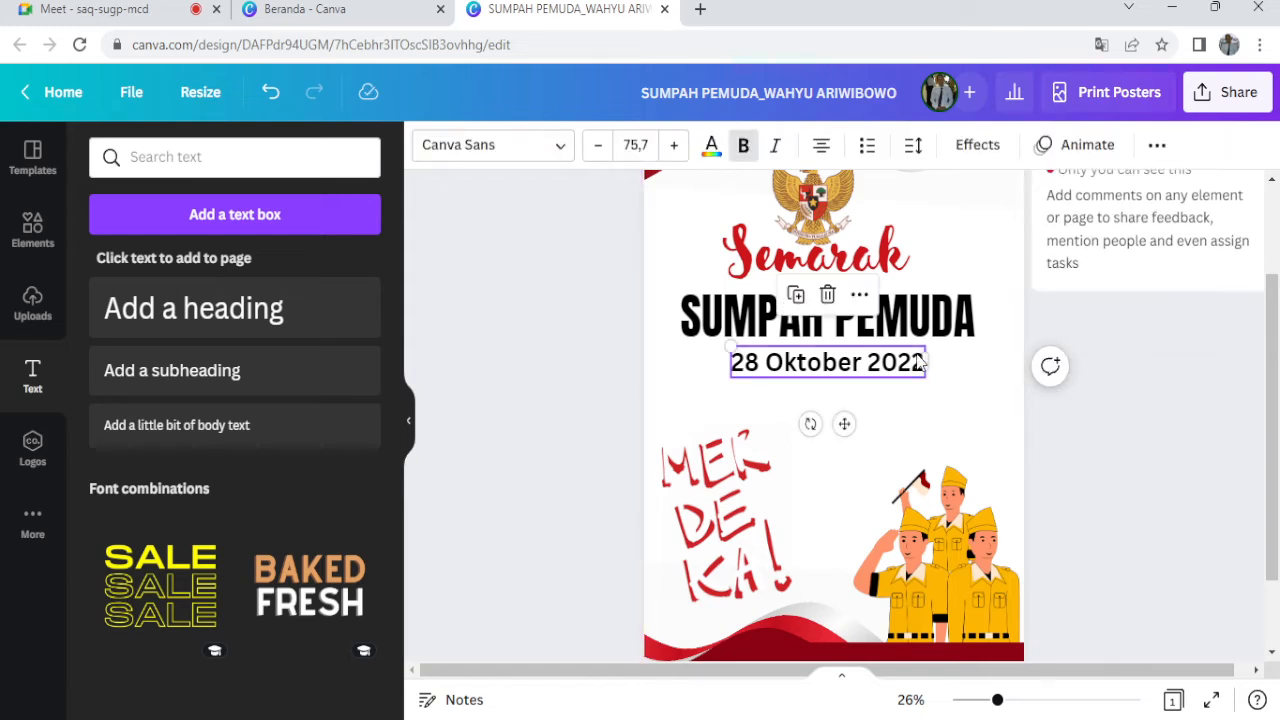
left_click(711, 148)
scroll(280, 440, "down", 3)
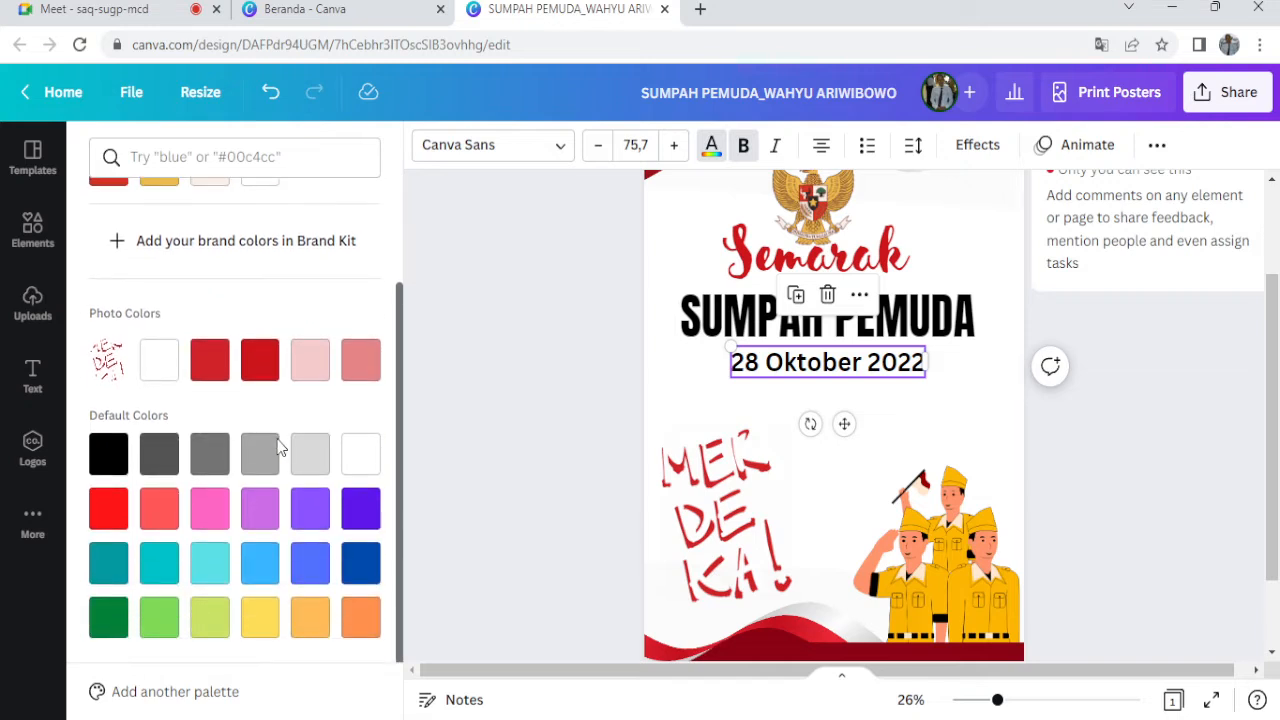
left_click(357, 566)
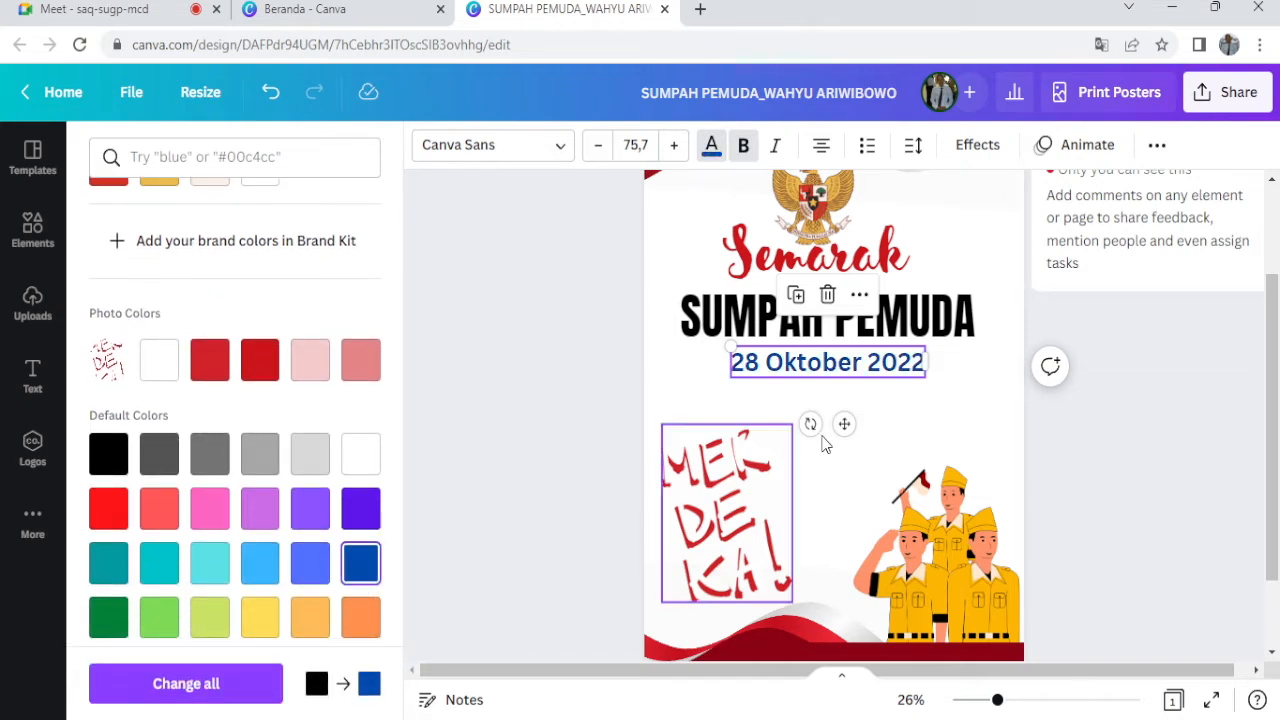
Change the font of the blue date text to Sailors.
left_click(558, 150)
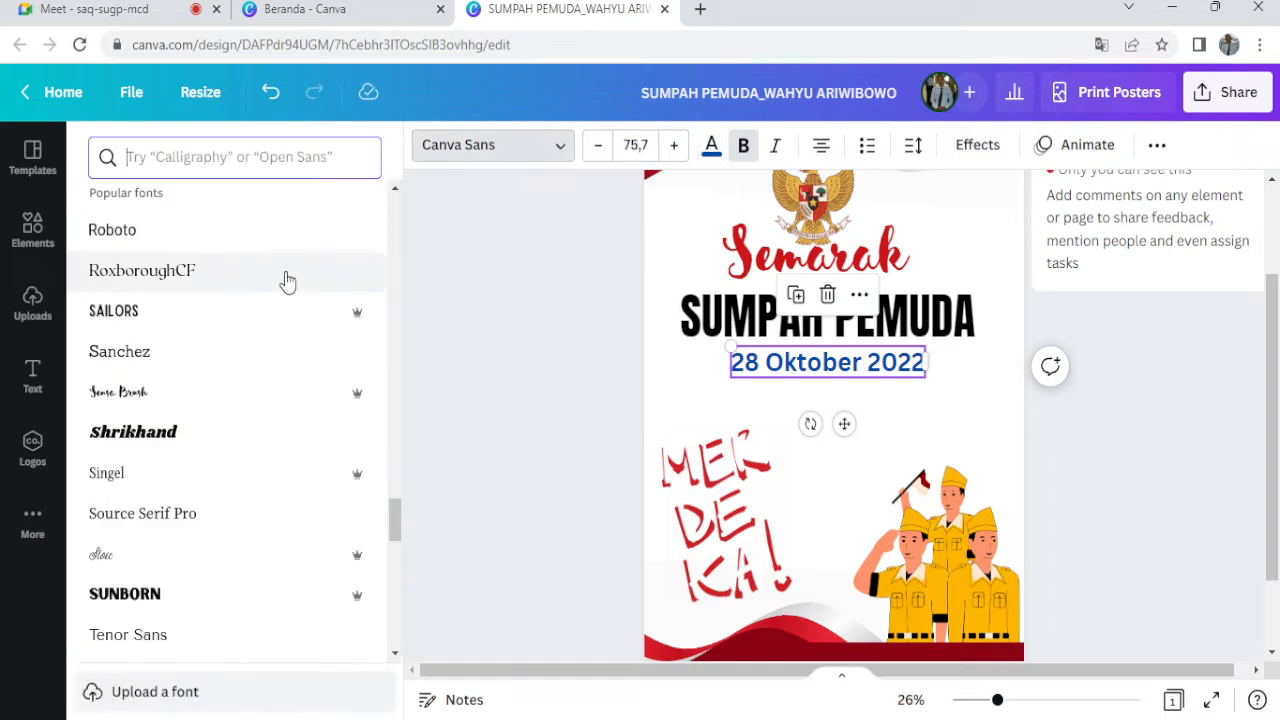
left_click(140, 312)
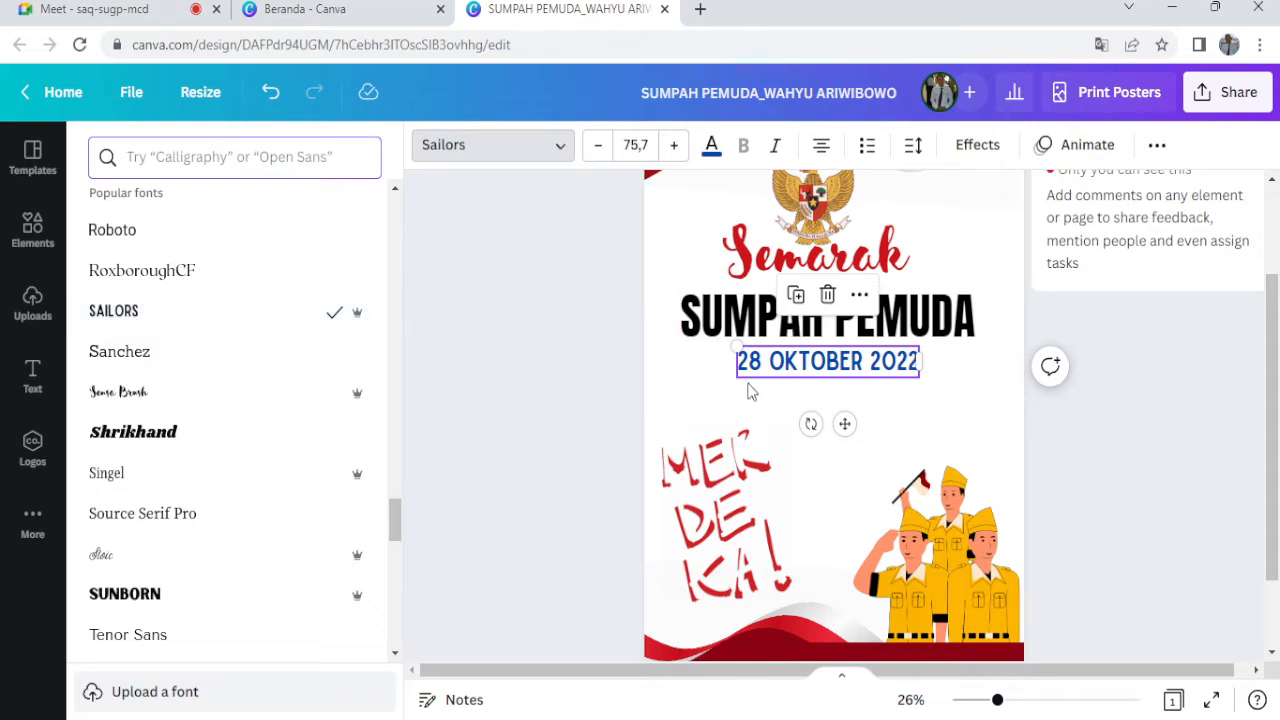
left_click(900, 410)
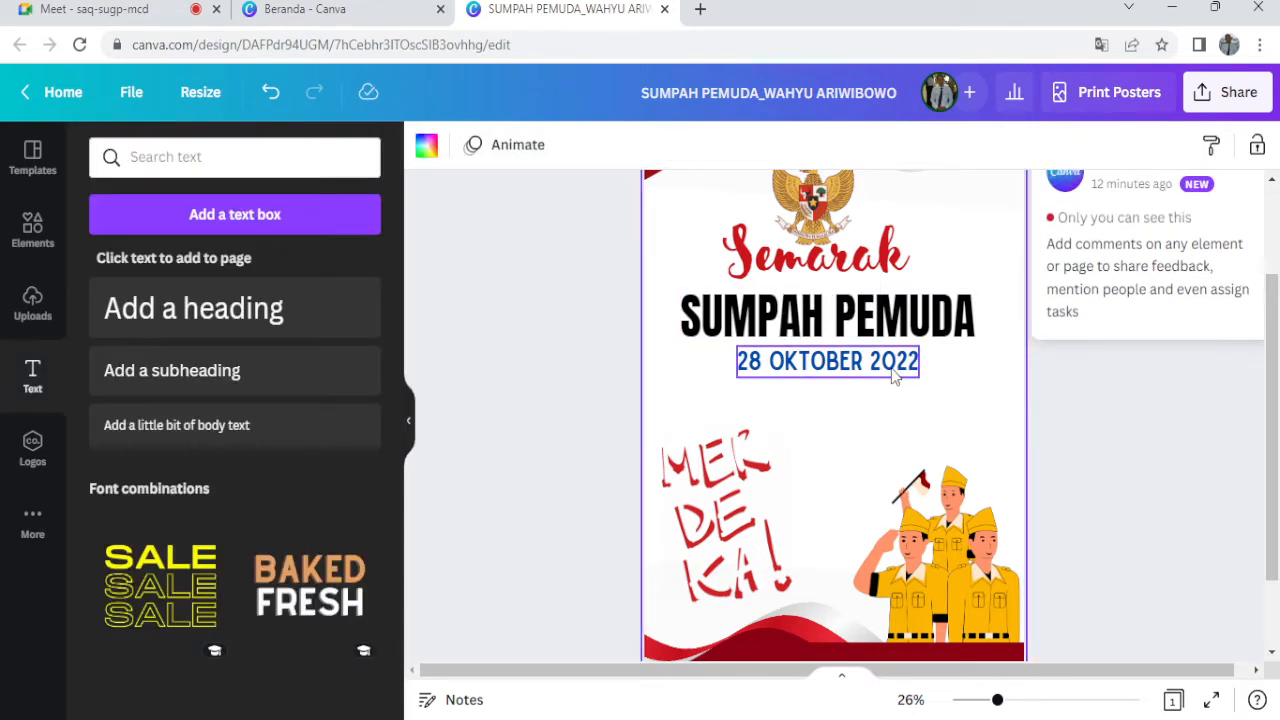
Shrink the date text slightly from its lower-left corner, keeping its right end in place.
left_click(740, 376)
left_click_drag(740, 376, 762, 371)
left_click(951, 400)
Align the Garuda emblem above the Semarak text and nudge the Semarak text slightly to the left.
scroll(951, 400, "up", 2)
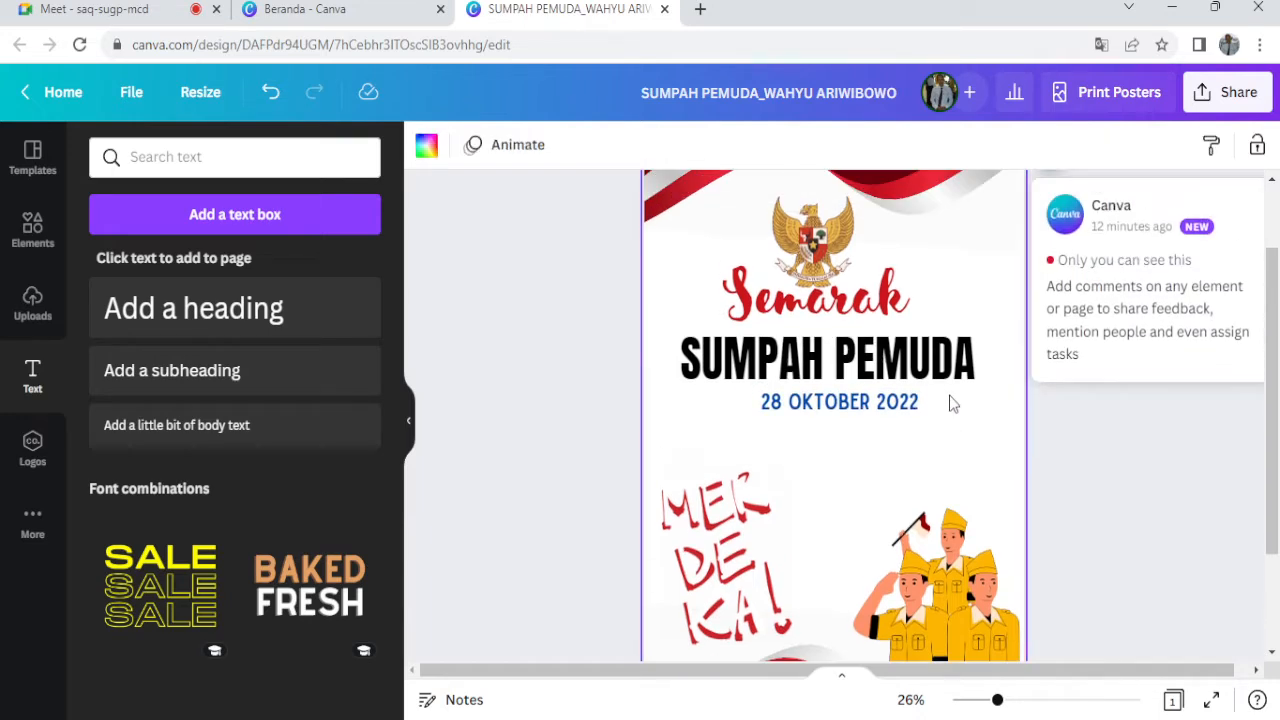
left_click(848, 290)
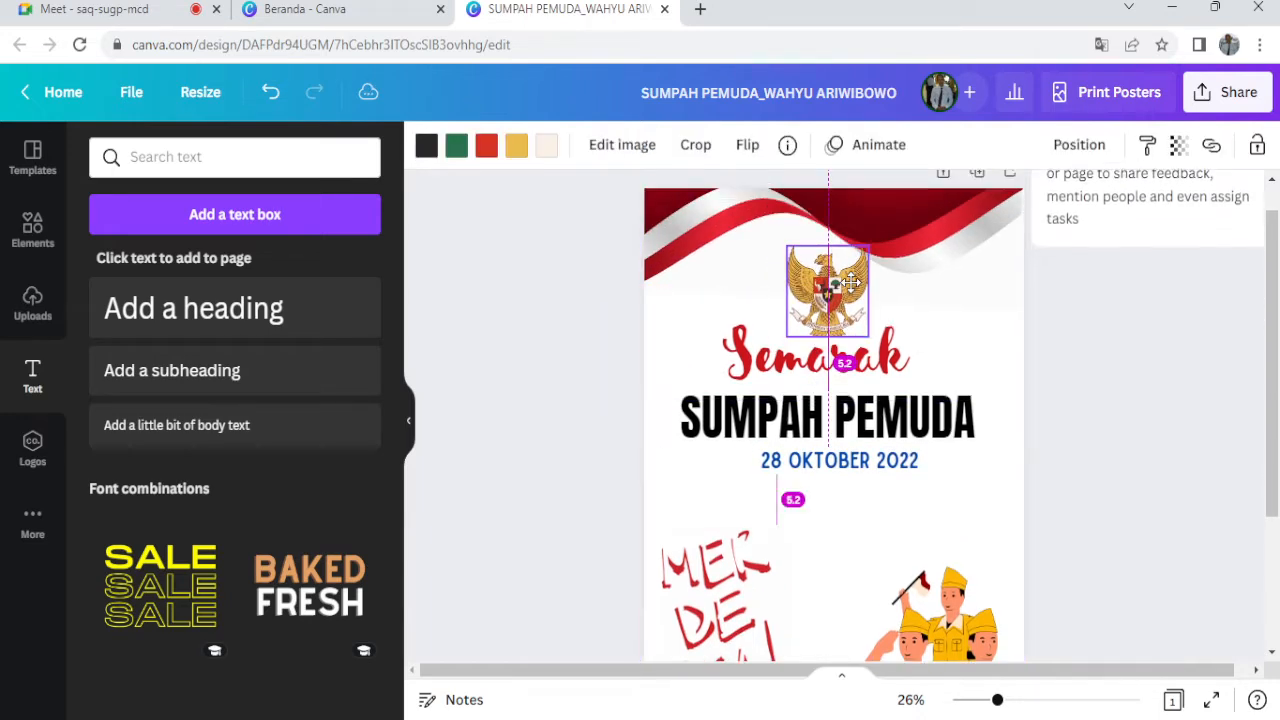
left_click_drag(849, 286, 851, 277)
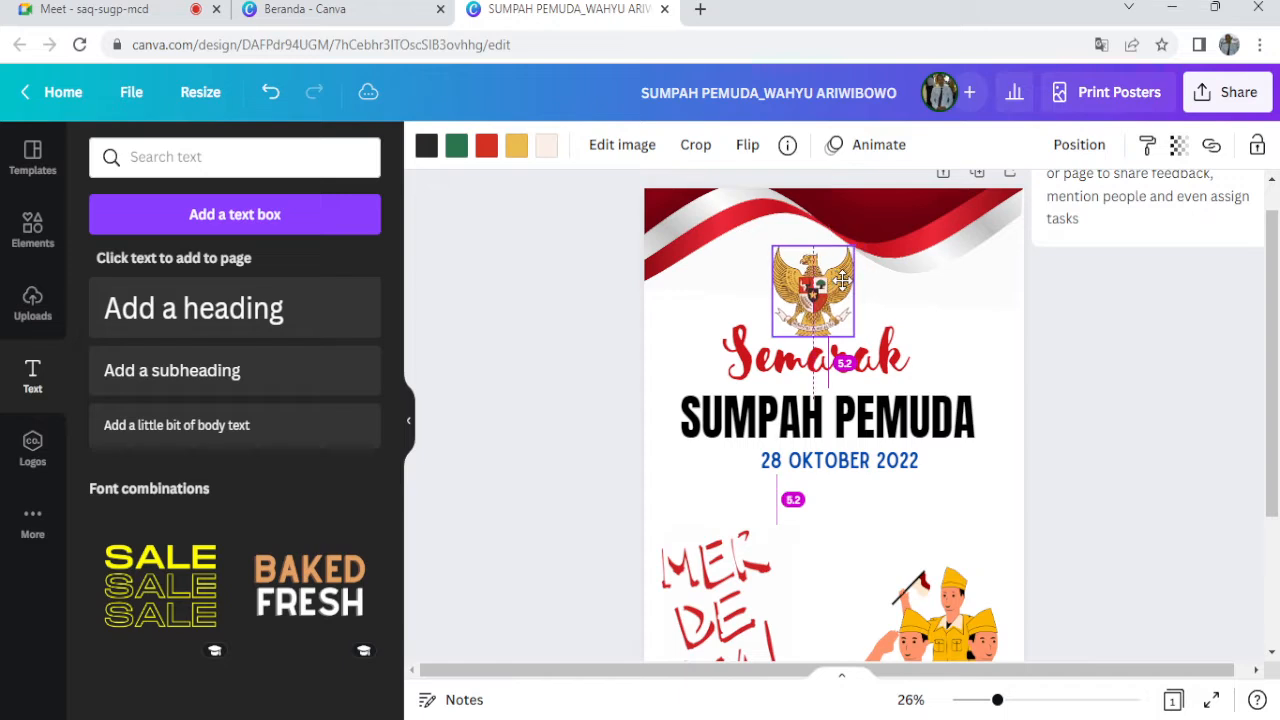
left_click(890, 355)
left_click_drag(890, 355, 884, 348)
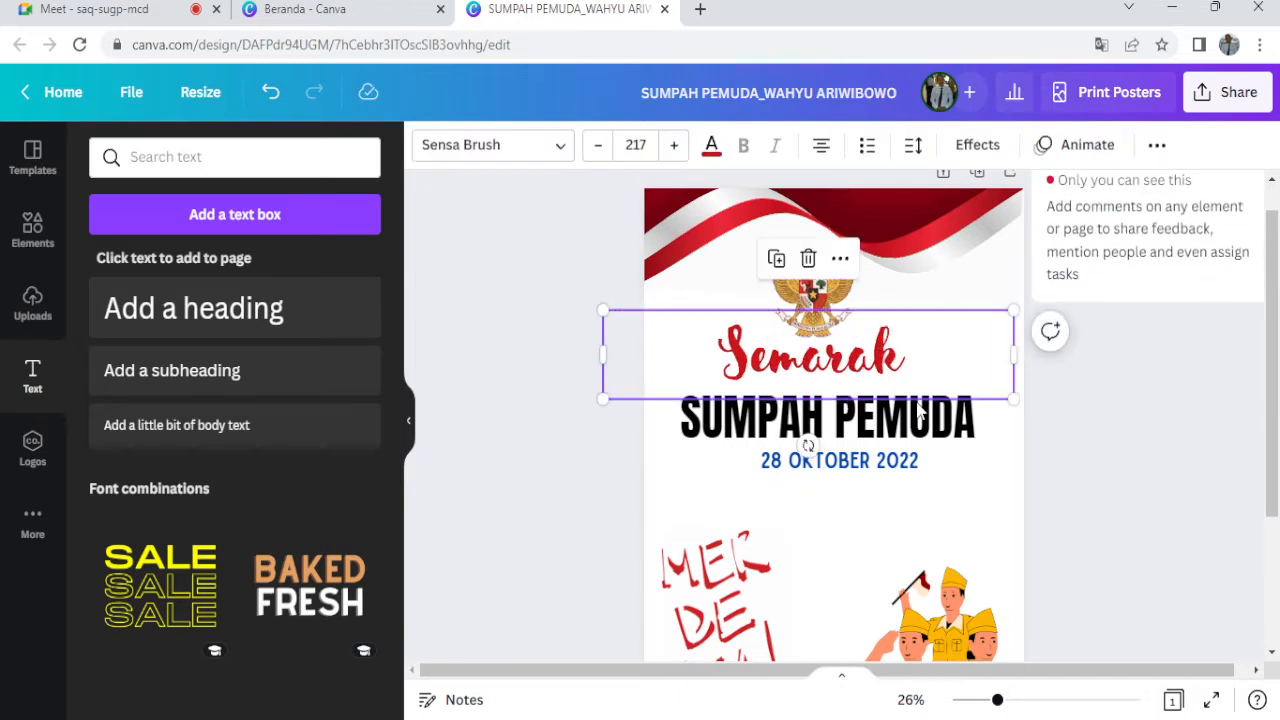
Enlarge the SUMPAH PEMUDA heading so it spans nearly the full width of the poster.
left_click(935, 420)
left_click_drag(933, 419, 1006, 446)
left_click(1097, 484)
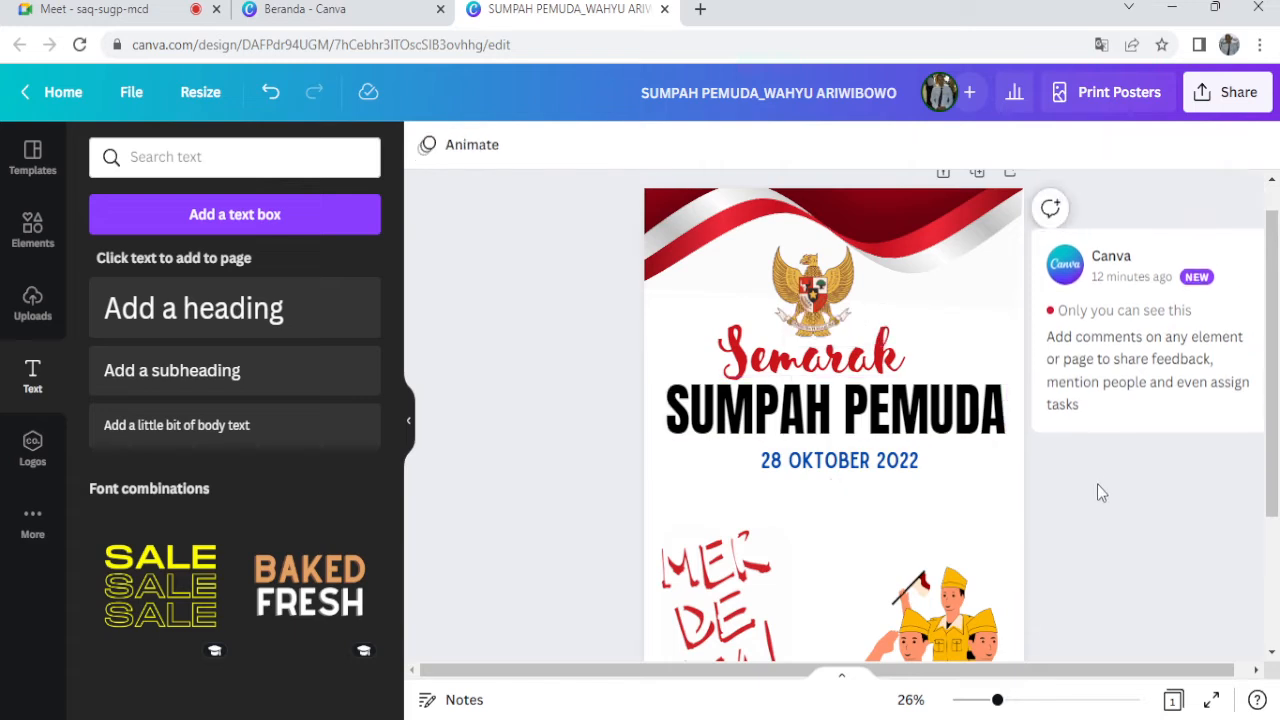
Add a subheading text box and place it just beneath the date line.
scroll(1097, 484, "down", 3)
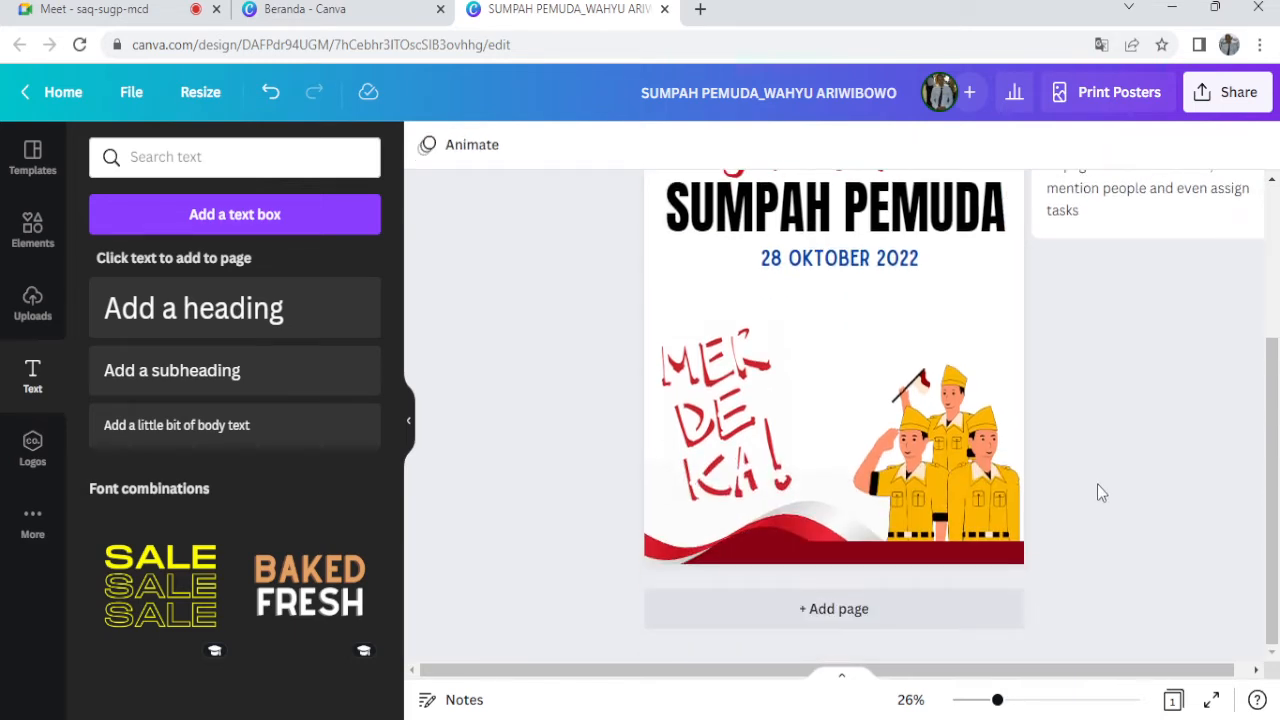
scroll(1097, 484, "up", 2)
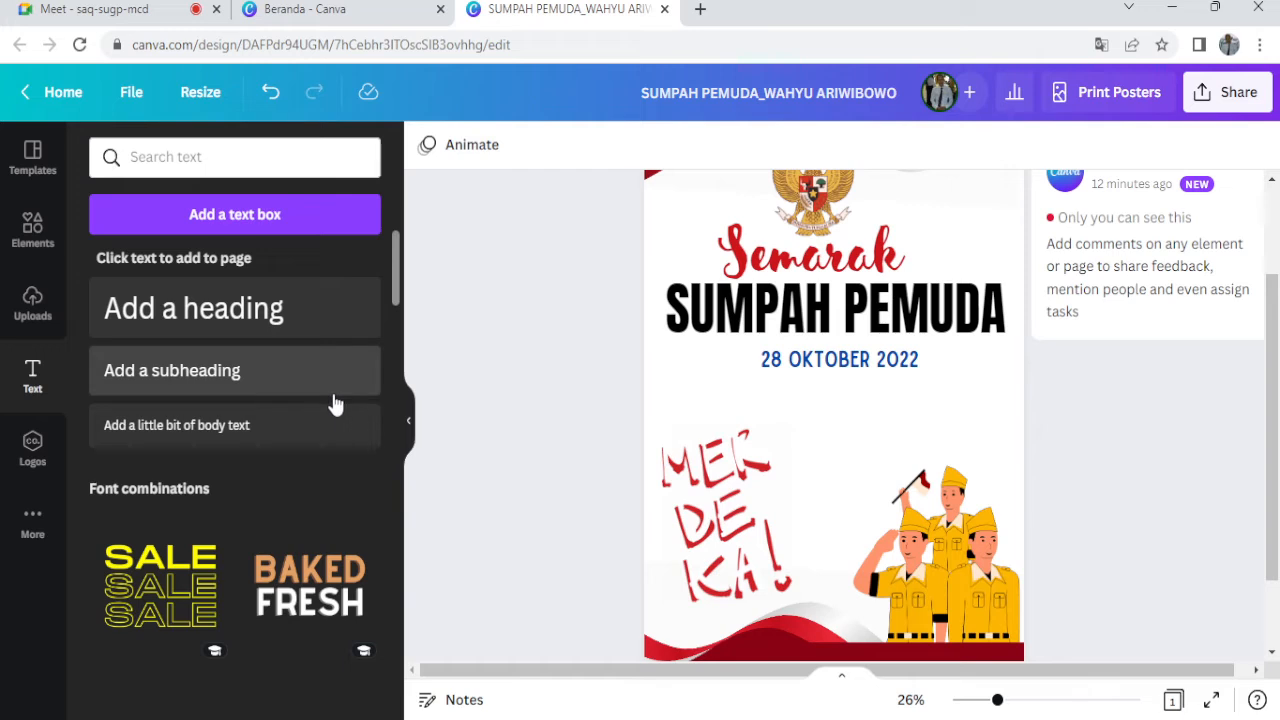
left_click(273, 387)
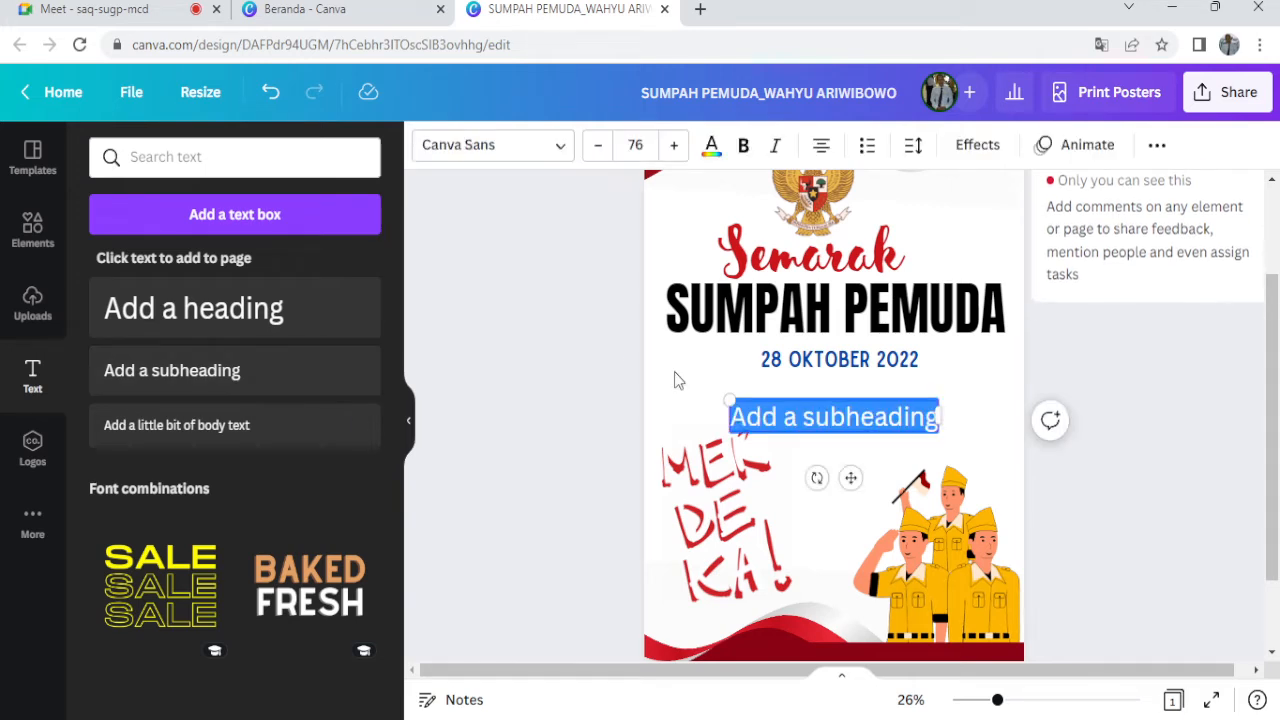
left_click_drag(898, 397, 912, 386)
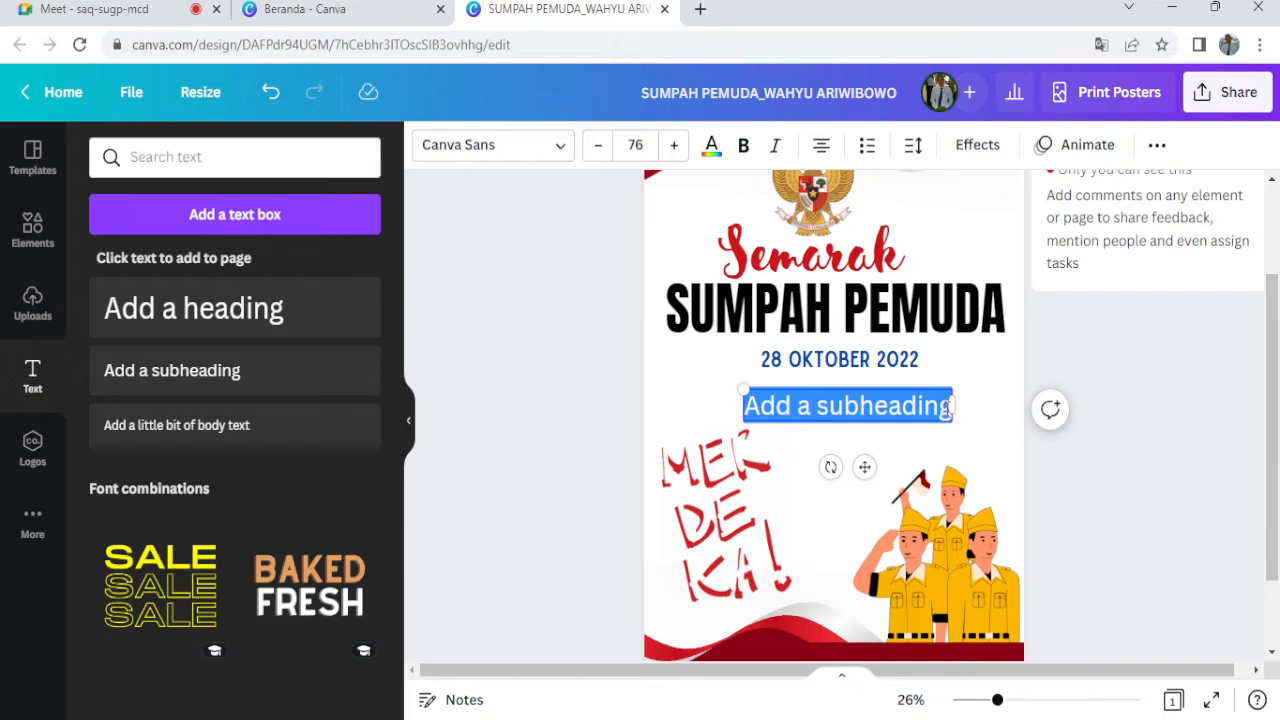
Replace the subheading's placeholder text with "SMP NEGERI PANCASILA".
left_click(946, 411)
key("BackSpace")
key("BackSpace")
key("BackSpace")
key("BackSpace")
key("BackSpace")
key("BackSpace")
key("BackSpace")
key("BackSpace")
key("BackSpace")
key("BackSpace")
key("BackSpace")
key("BackSpace")
key("BackSpace")
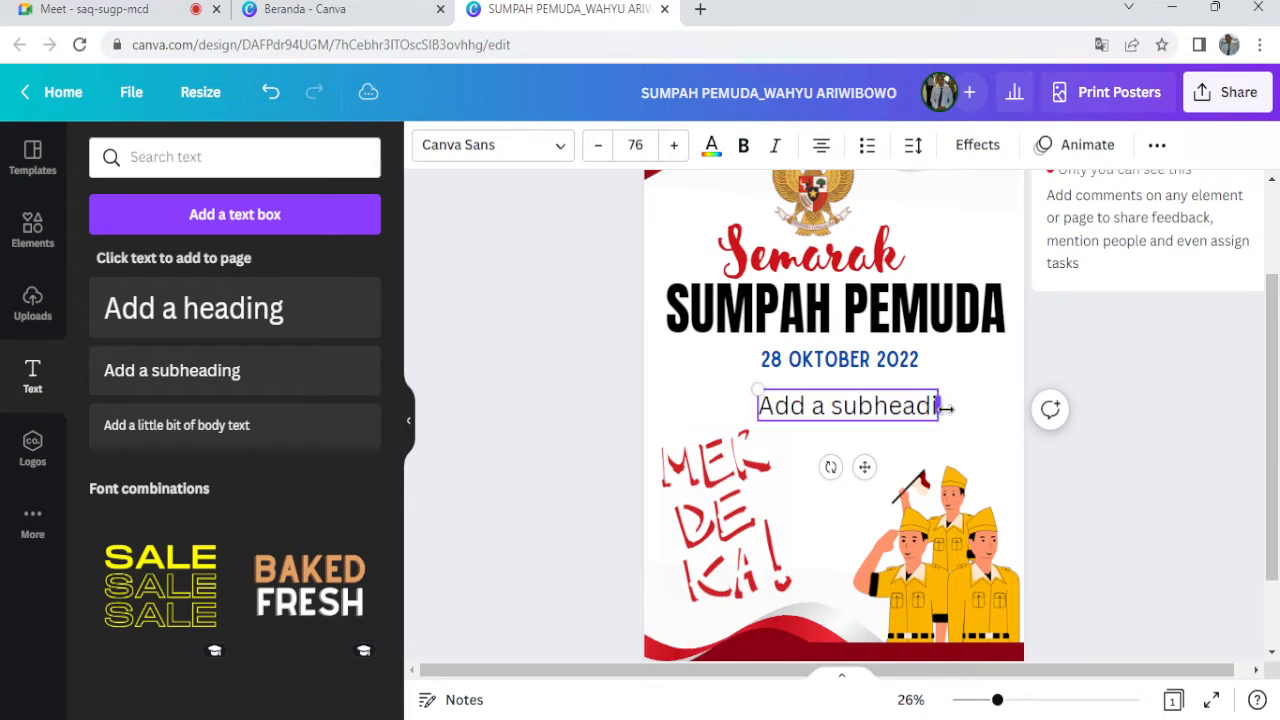
key("BackSpace")
key("BackSpace")
key("BackSpace")
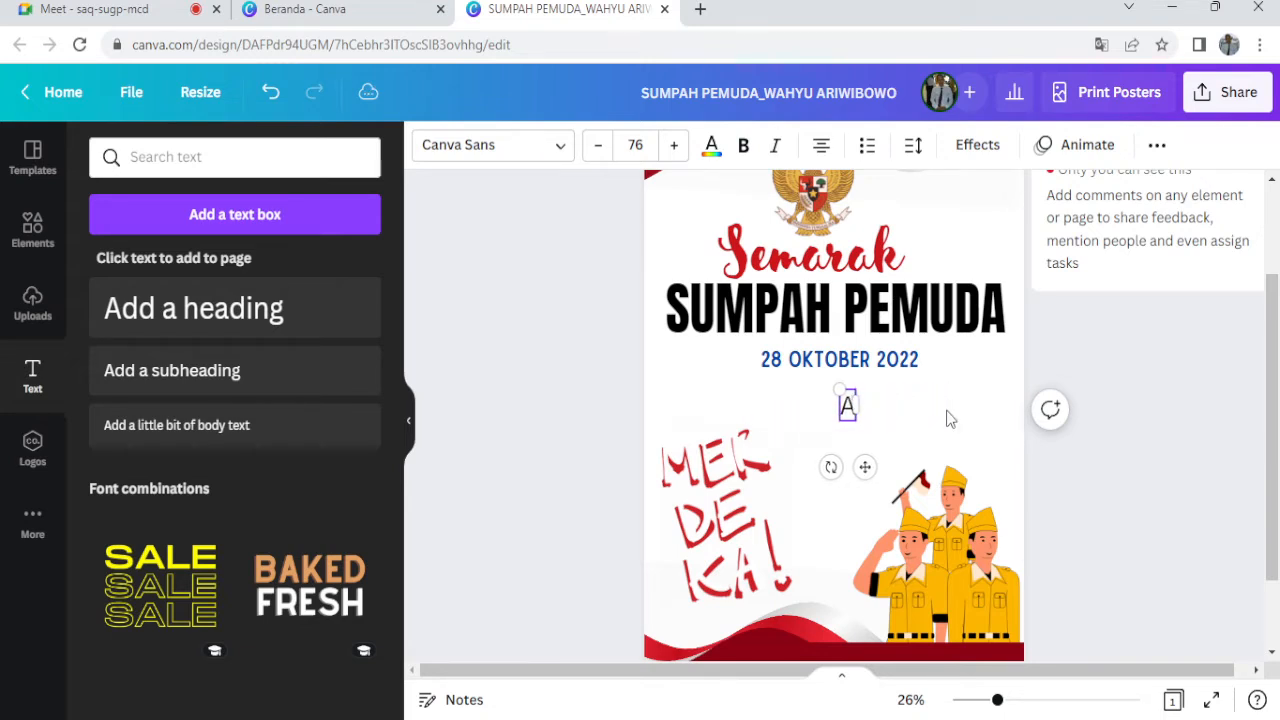
type("SMP NEGER")
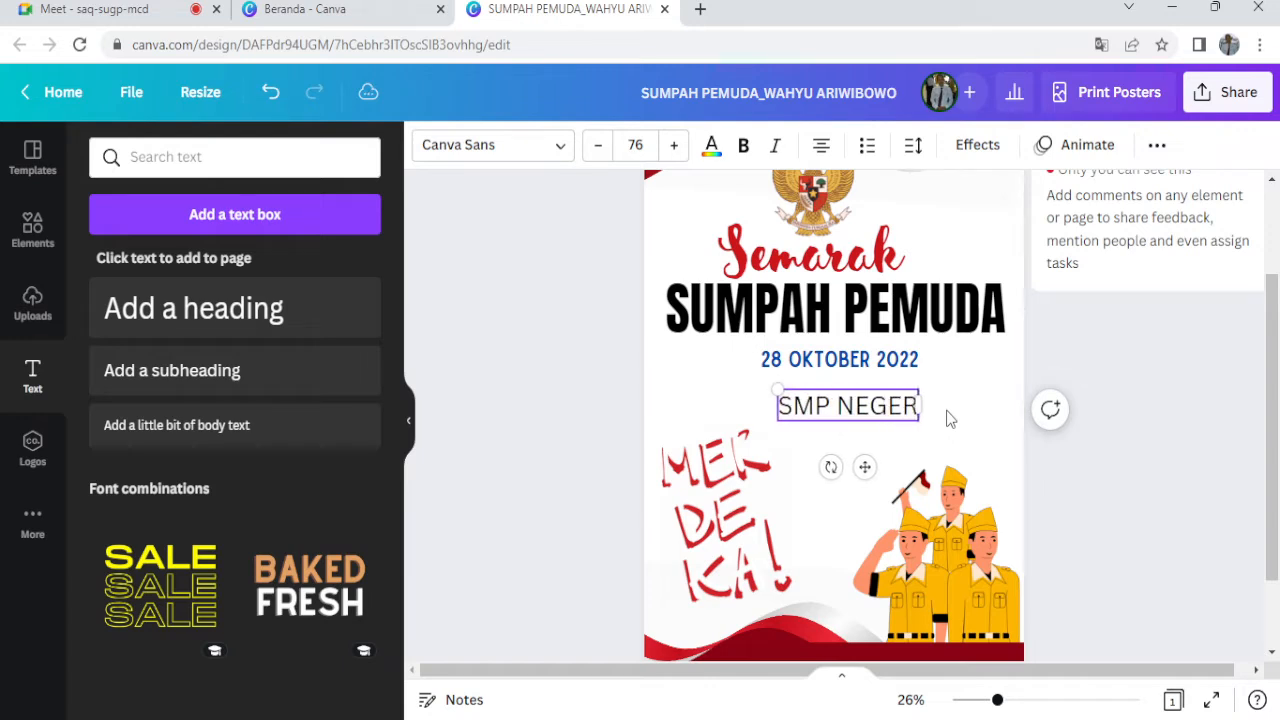
type("I PAN")
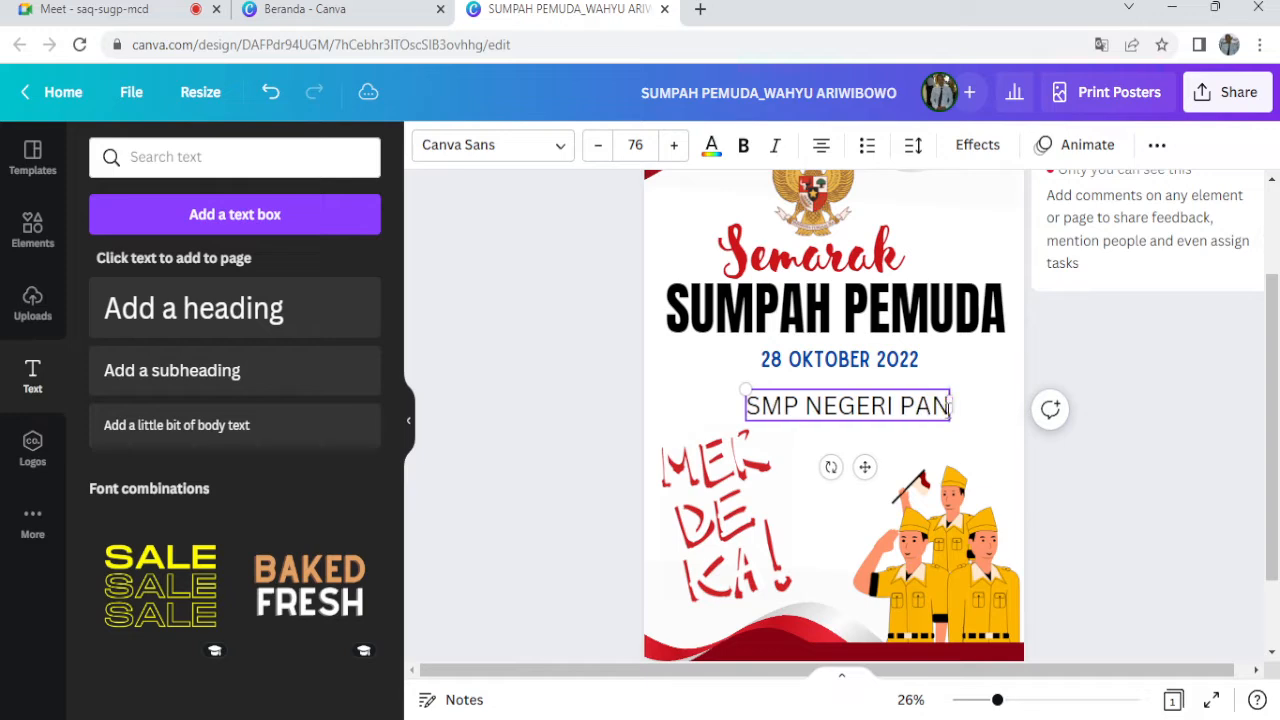
type("CASILA")
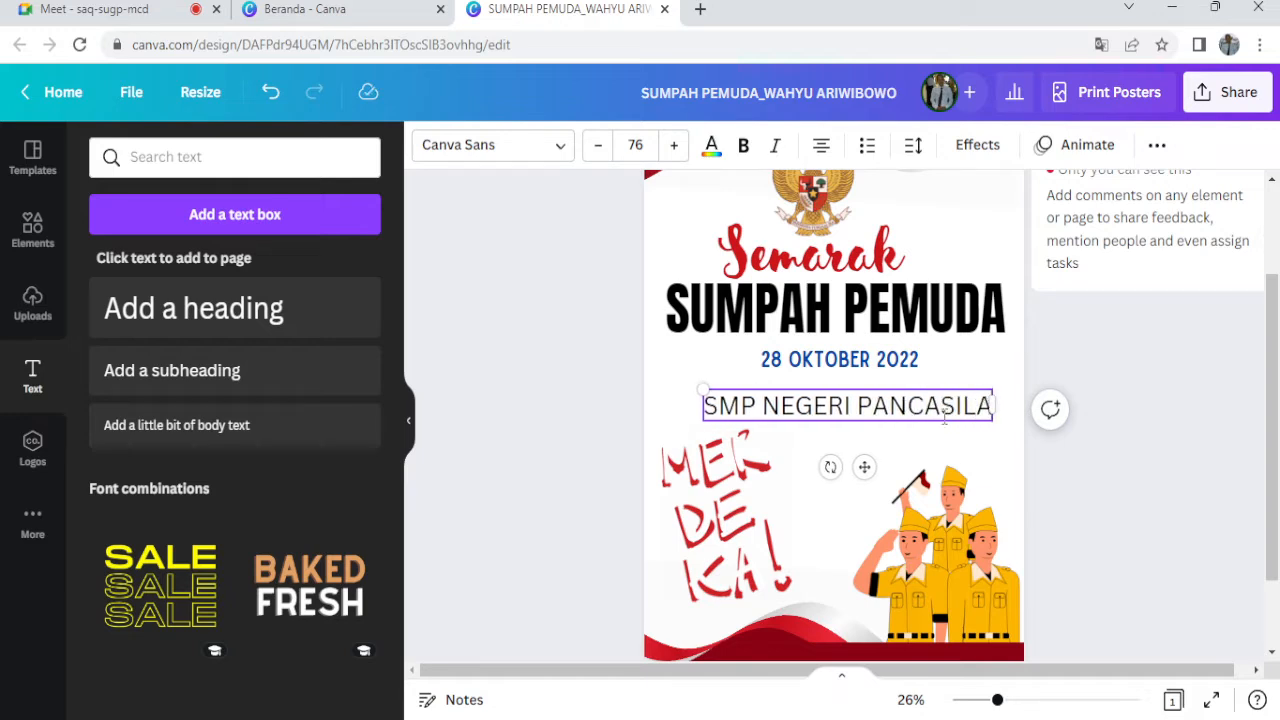
Move the SMP NEGERI PANCASILA text up close beneath the date and make it bold.
left_click_drag(820, 384, 811, 375)
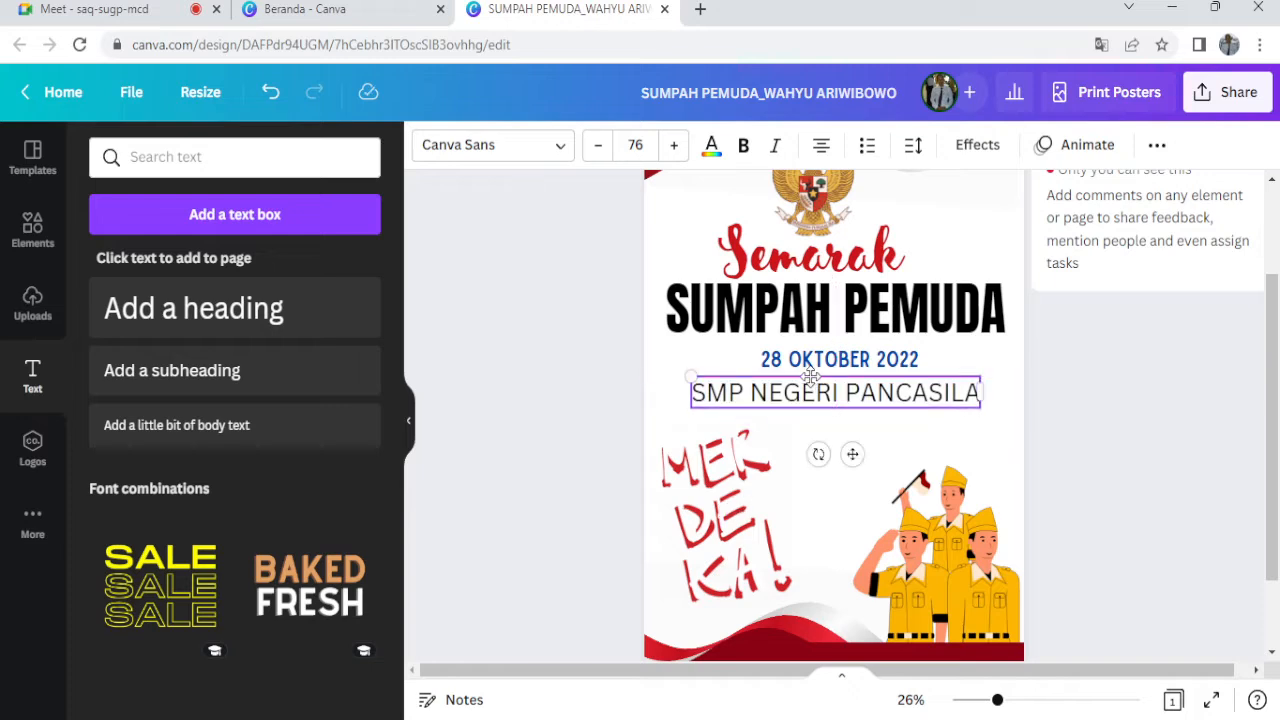
left_click_drag(695, 392, 982, 393)
left_click(743, 148)
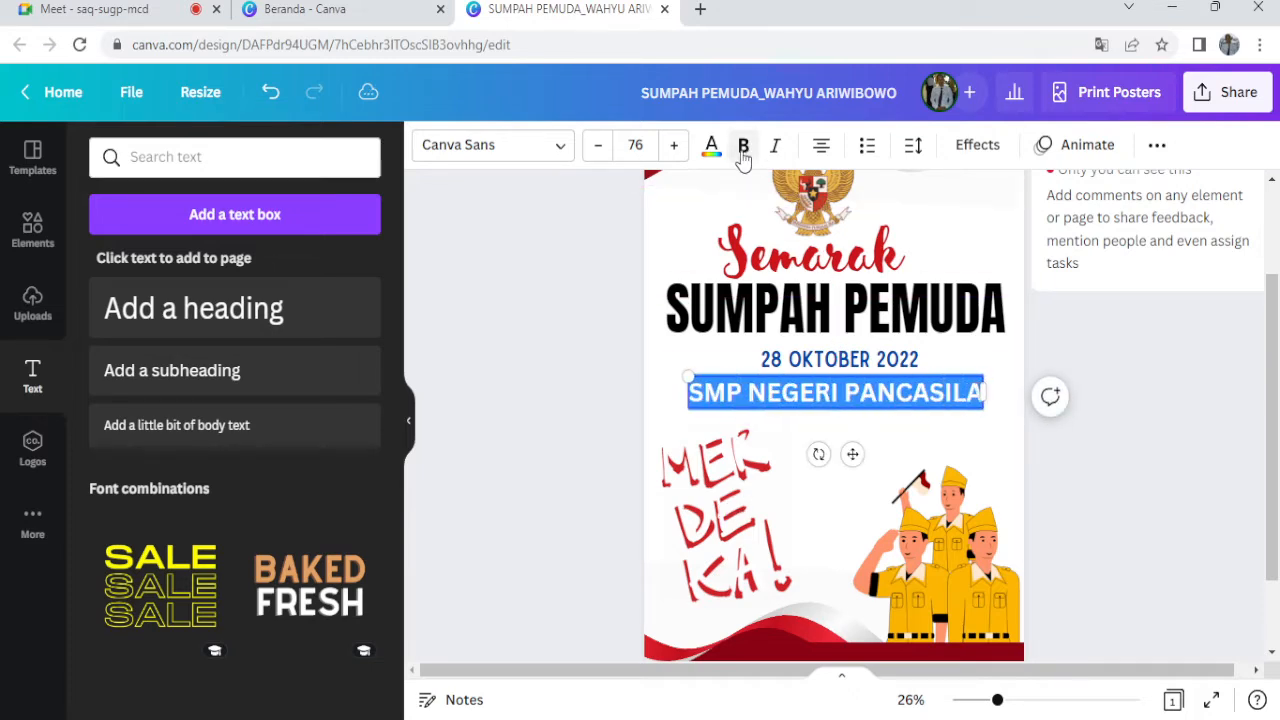
Change the font of the SMP NEGERI PANCASILA text to Anton.
left_click(565, 150)
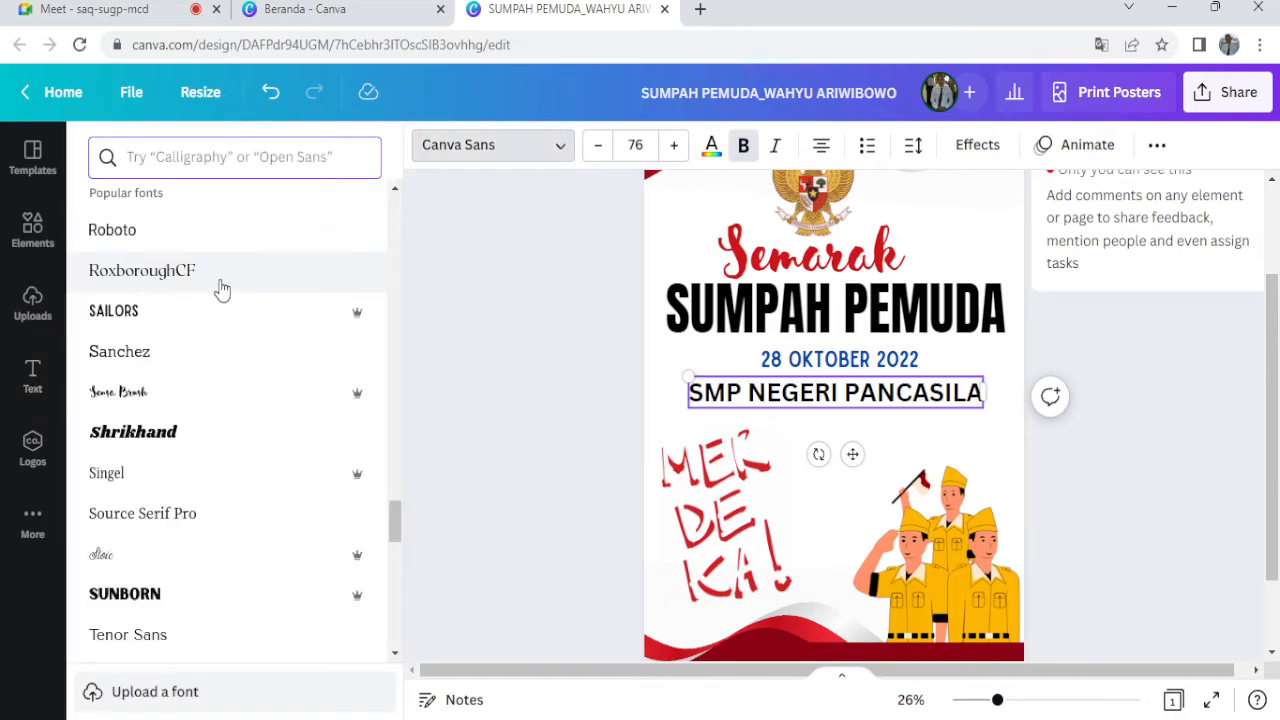
scroll(197, 440, "down", 5)
scroll(215, 470, "down", 4)
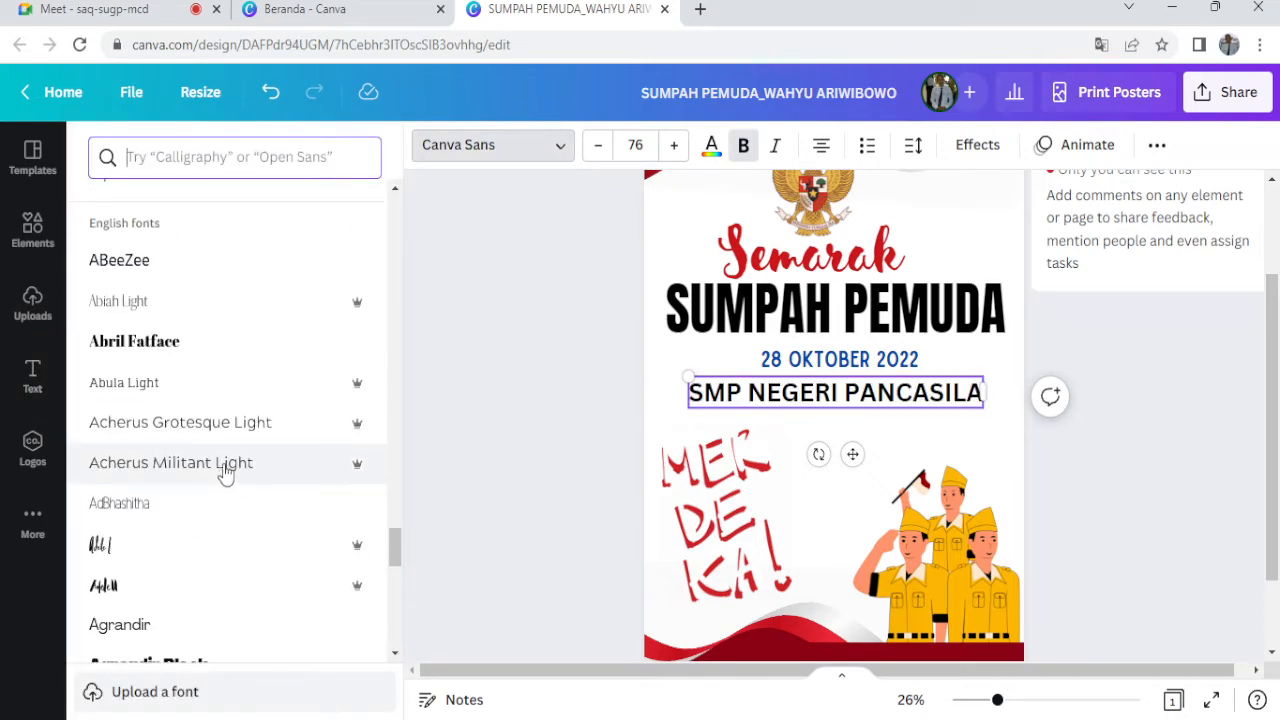
scroll(226, 465, "up", 10)
scroll(232, 466, "up", 10)
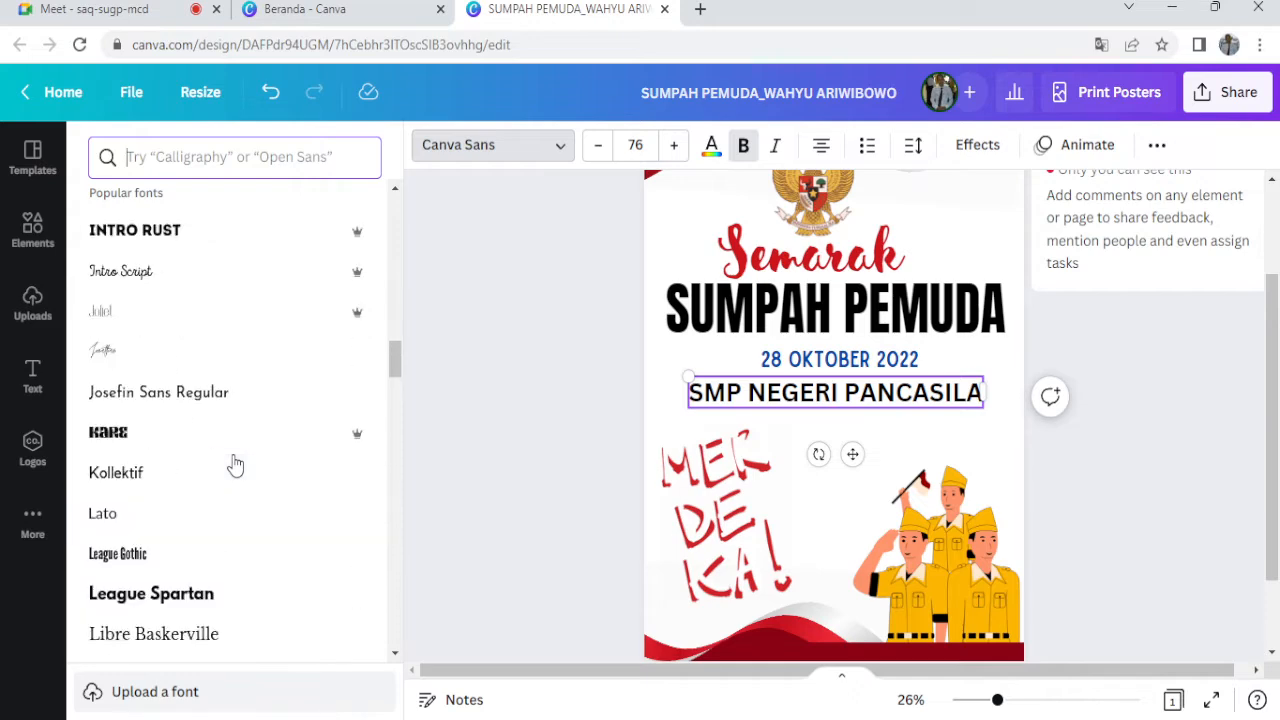
scroll(235, 465, "up", 12)
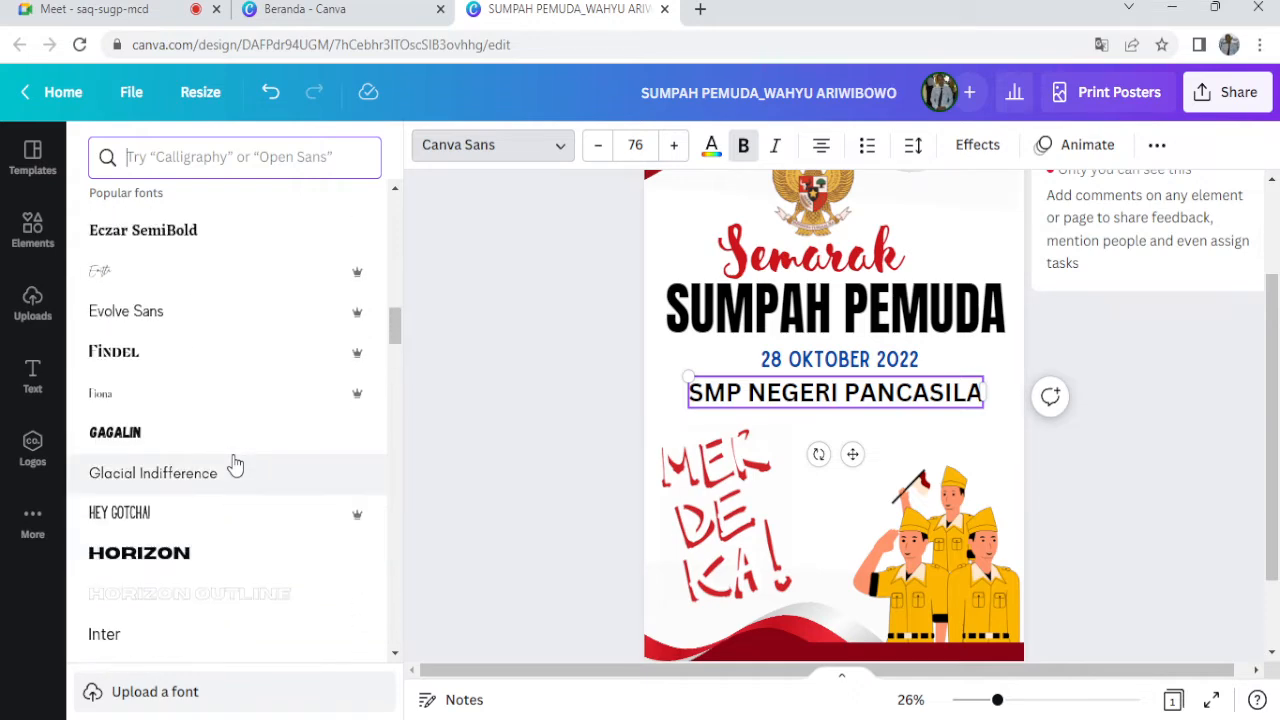
scroll(234, 463, "up", 5)
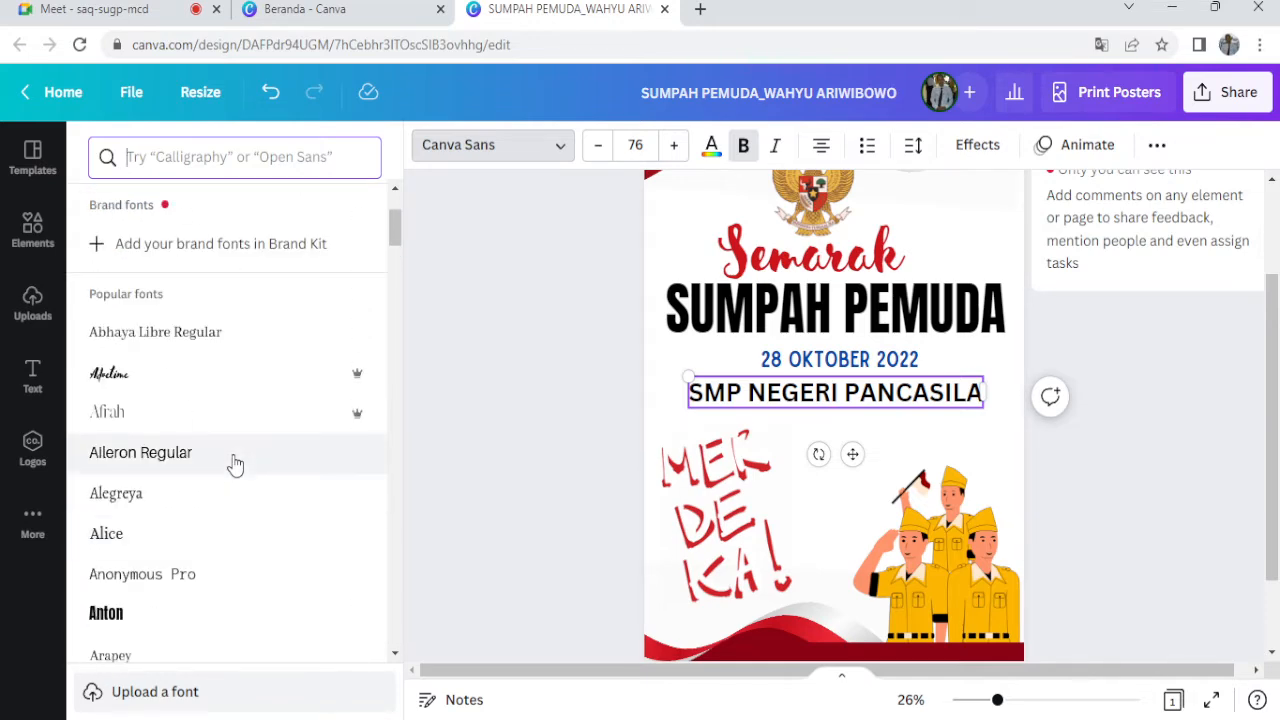
scroll(215, 485, "down", 1)
left_click(98, 528)
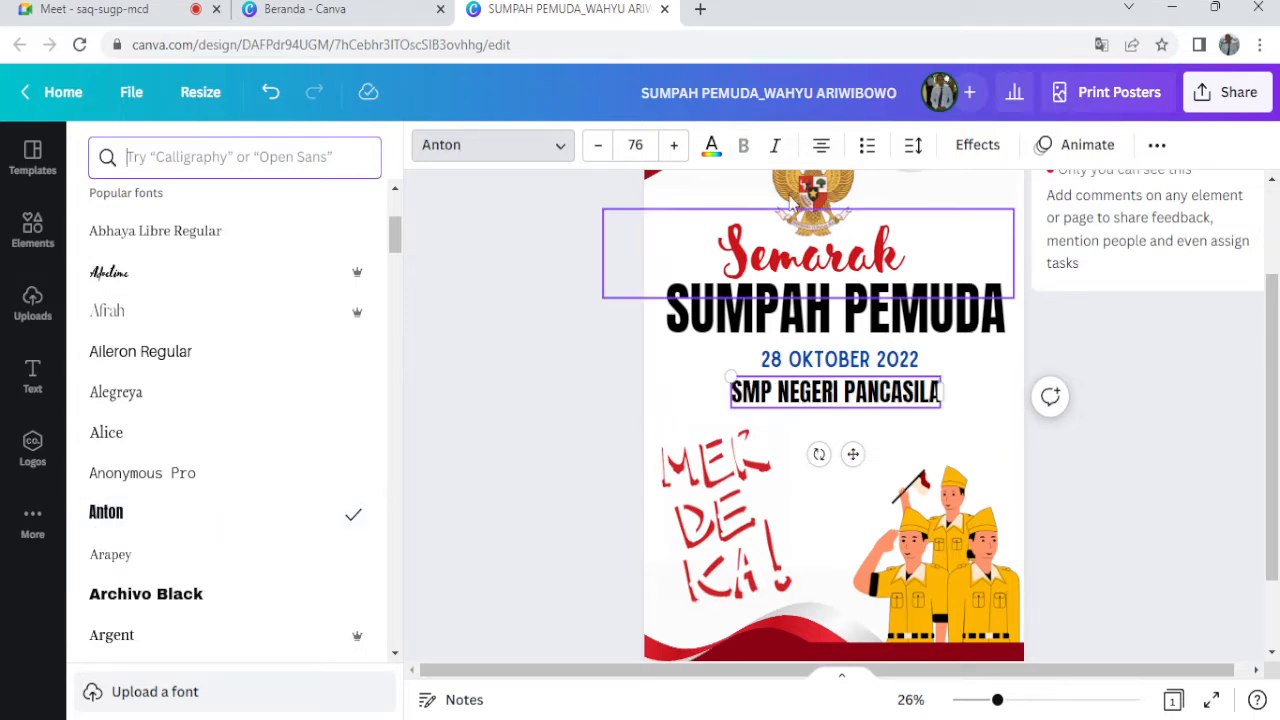
Change the colour of the SMP NEGERI PANCASILA text to yellow from the default colours.
left_click(712, 150)
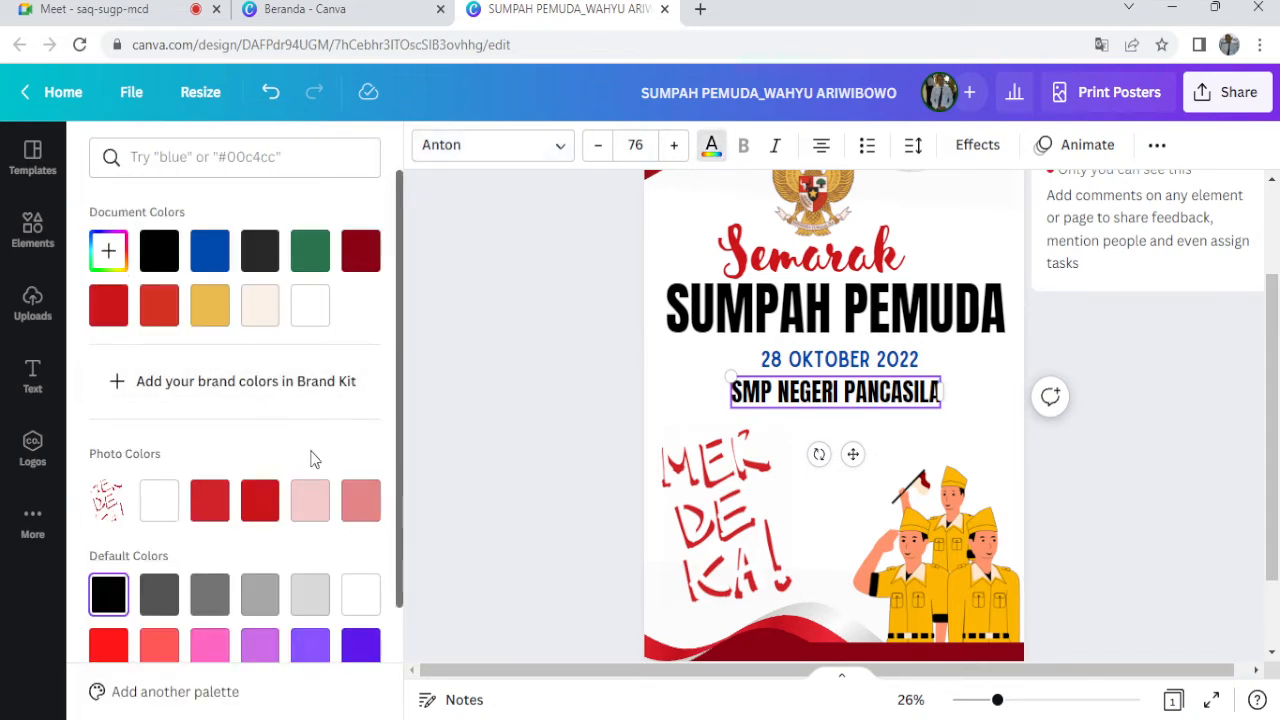
scroll(312, 465, "down", 2)
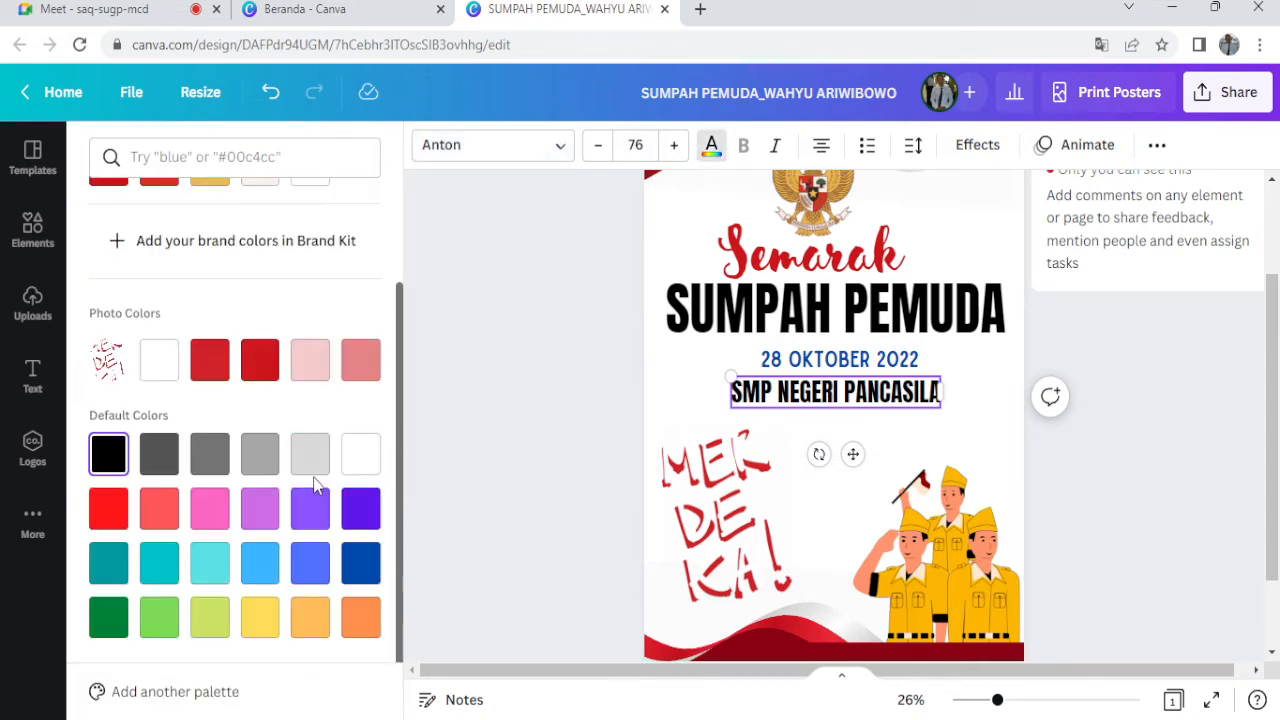
left_click(268, 618)
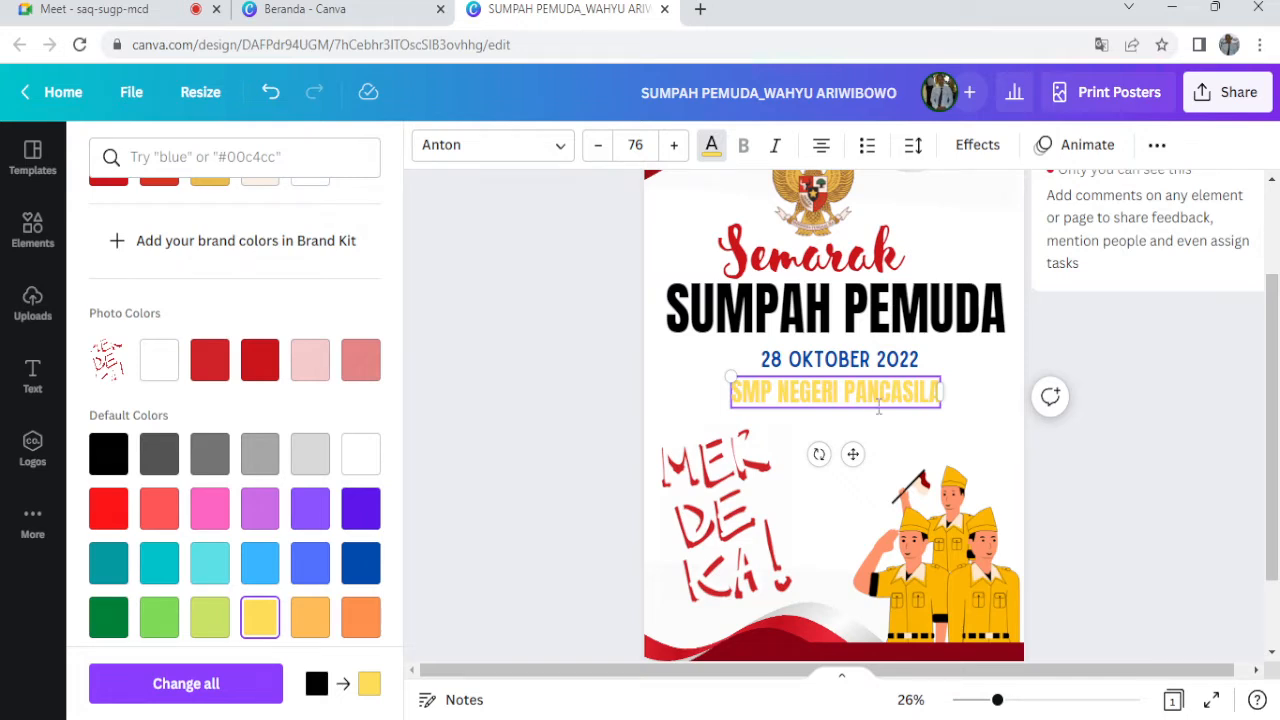
Apply the Shadow effect to the SMP NEGERI PANCASILA text and set the shadow colour to black.
left_click(975, 150)
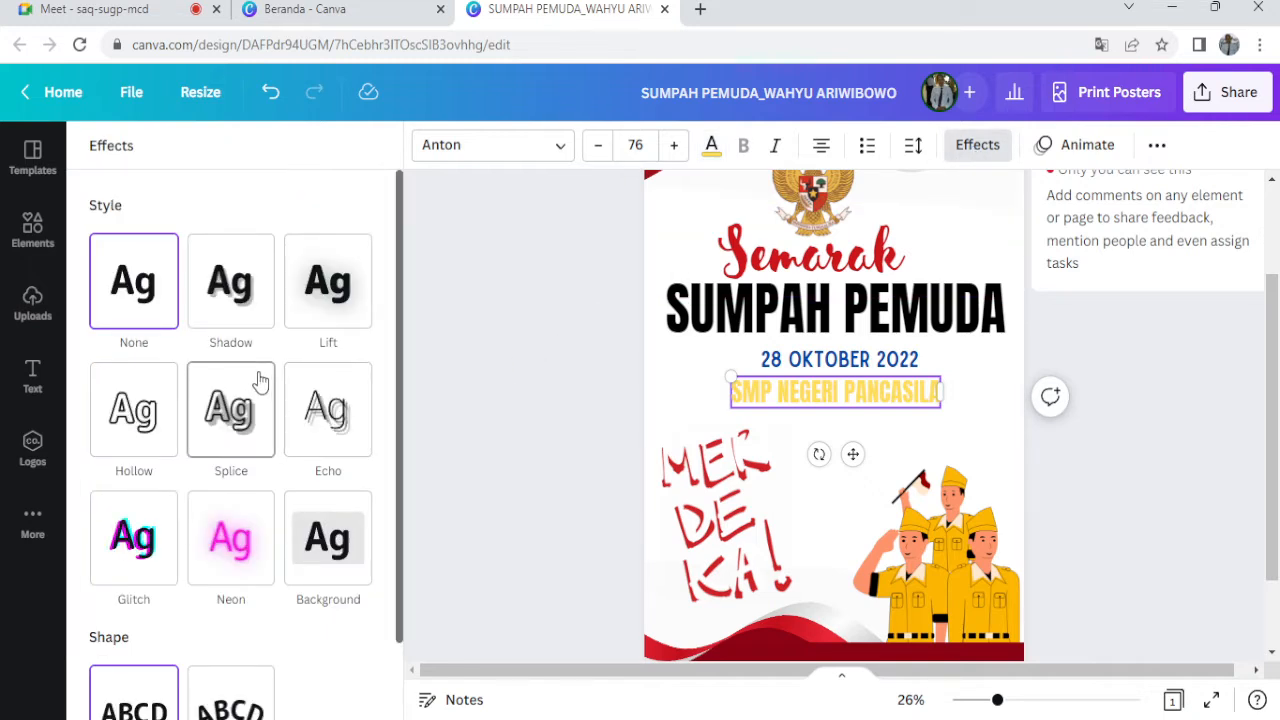
left_click(240, 314)
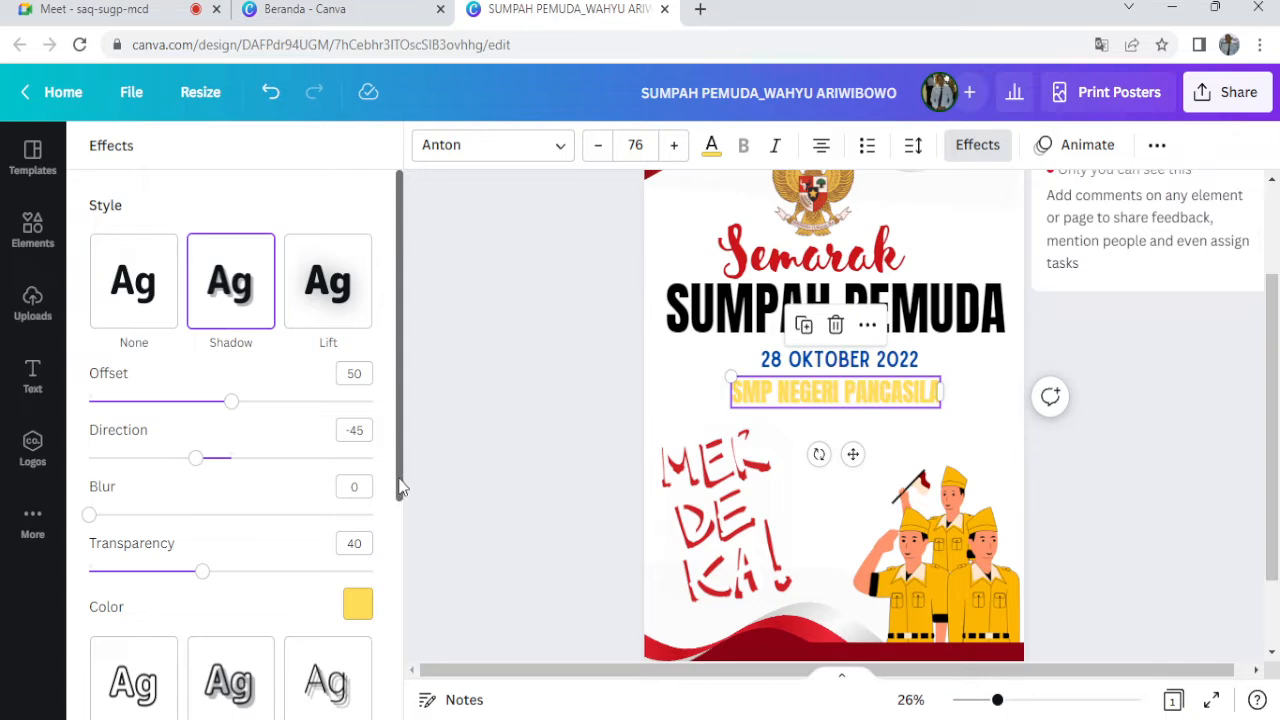
left_click_drag(400, 487, 397, 522)
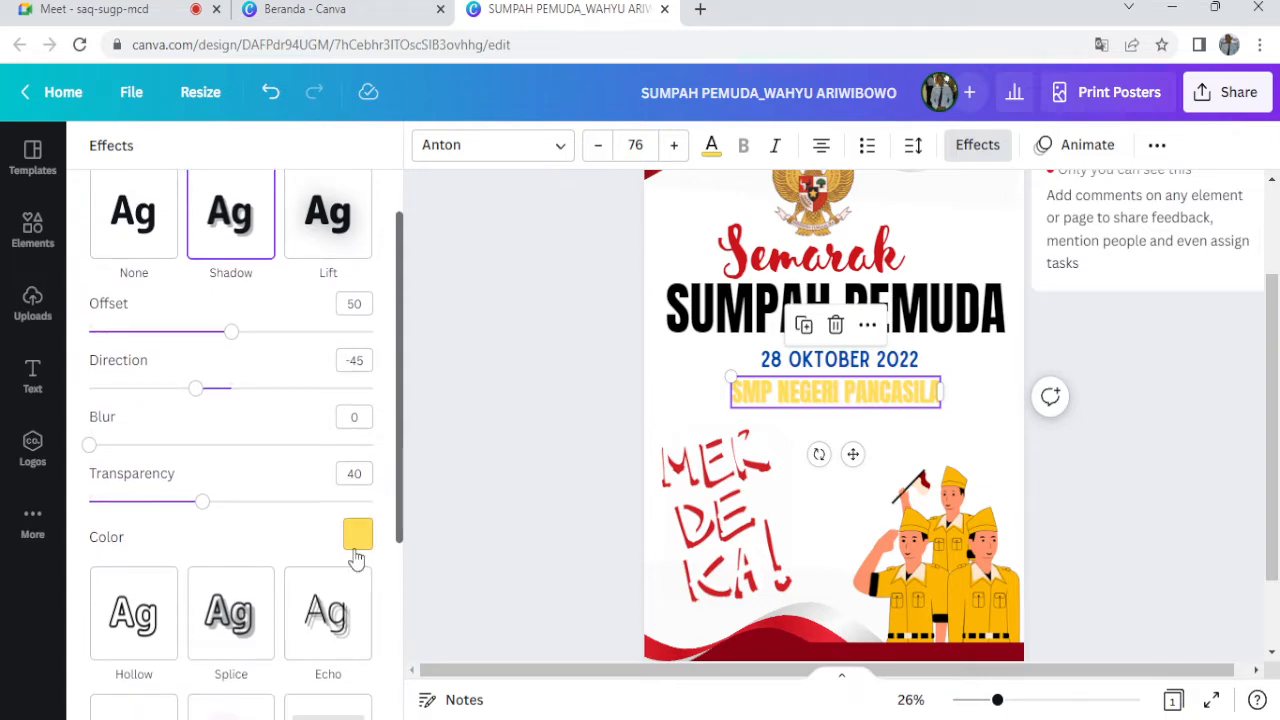
left_click(356, 546)
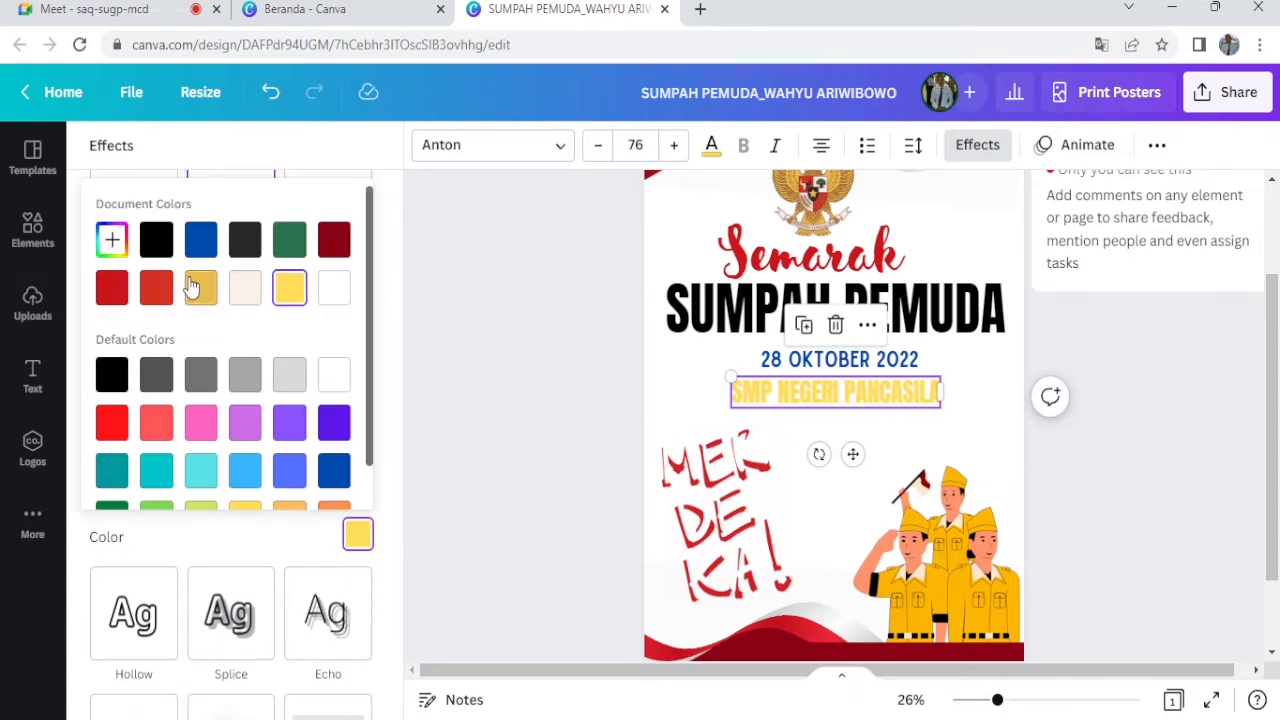
left_click(156, 240)
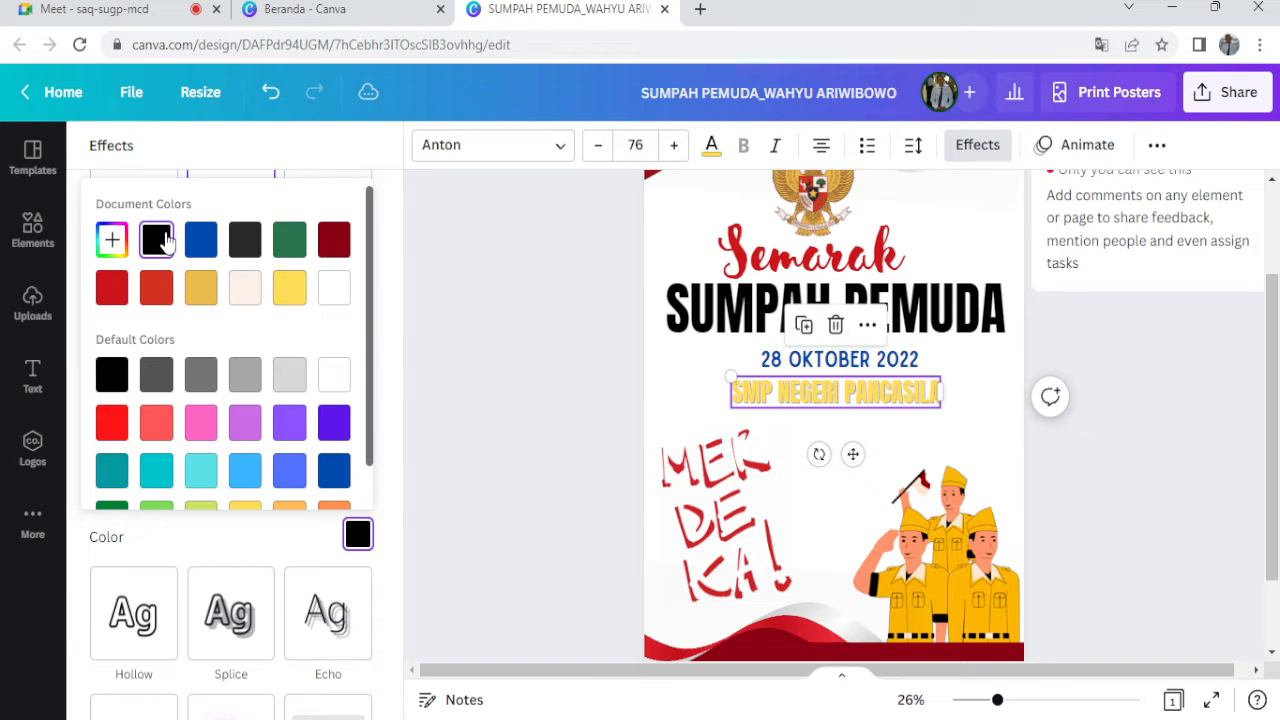
left_click(391, 480)
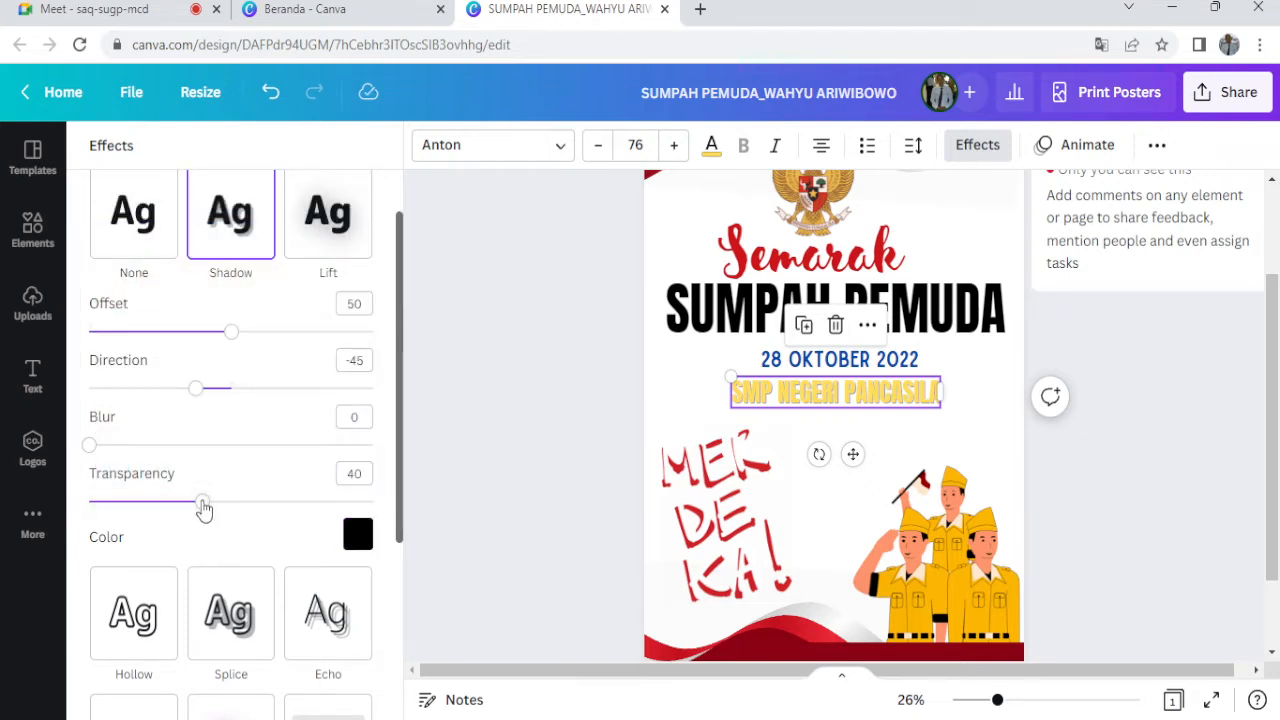
Set the school name text's shadow transparency to 91 and its offset to 94, and deselect the text.
left_click_drag(203, 508, 333, 512)
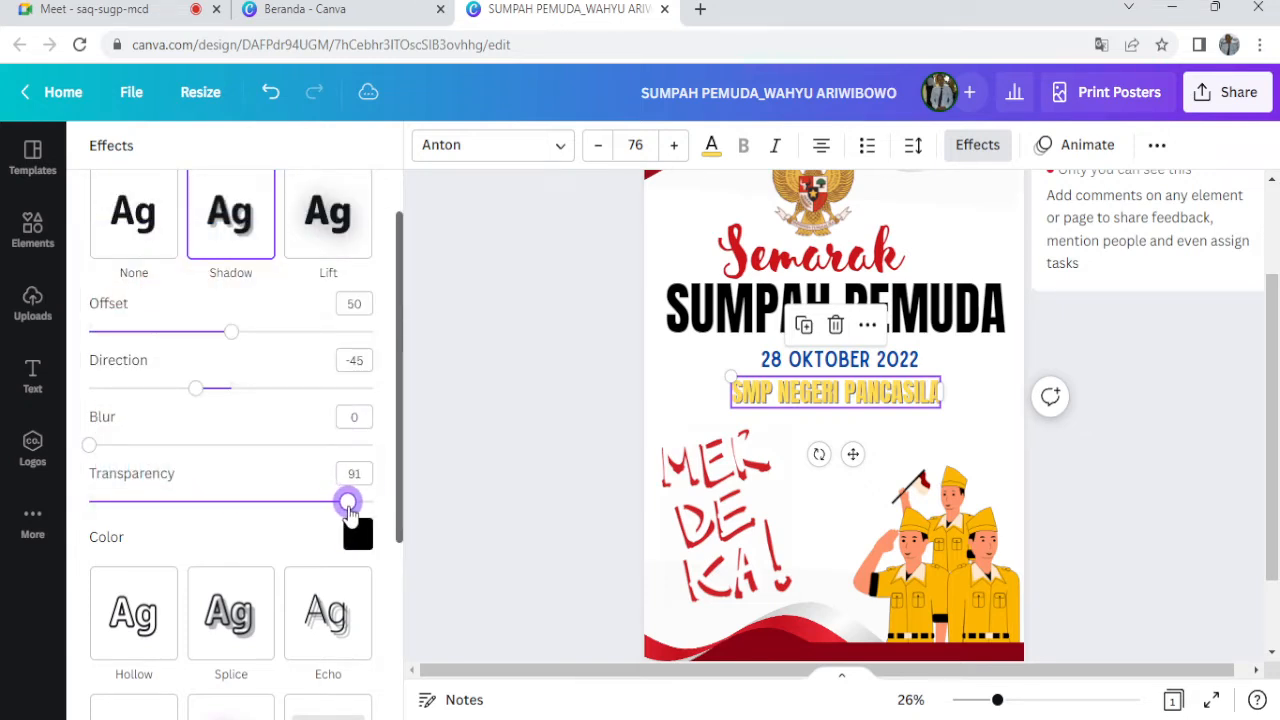
left_click_drag(231, 344, 358, 357)
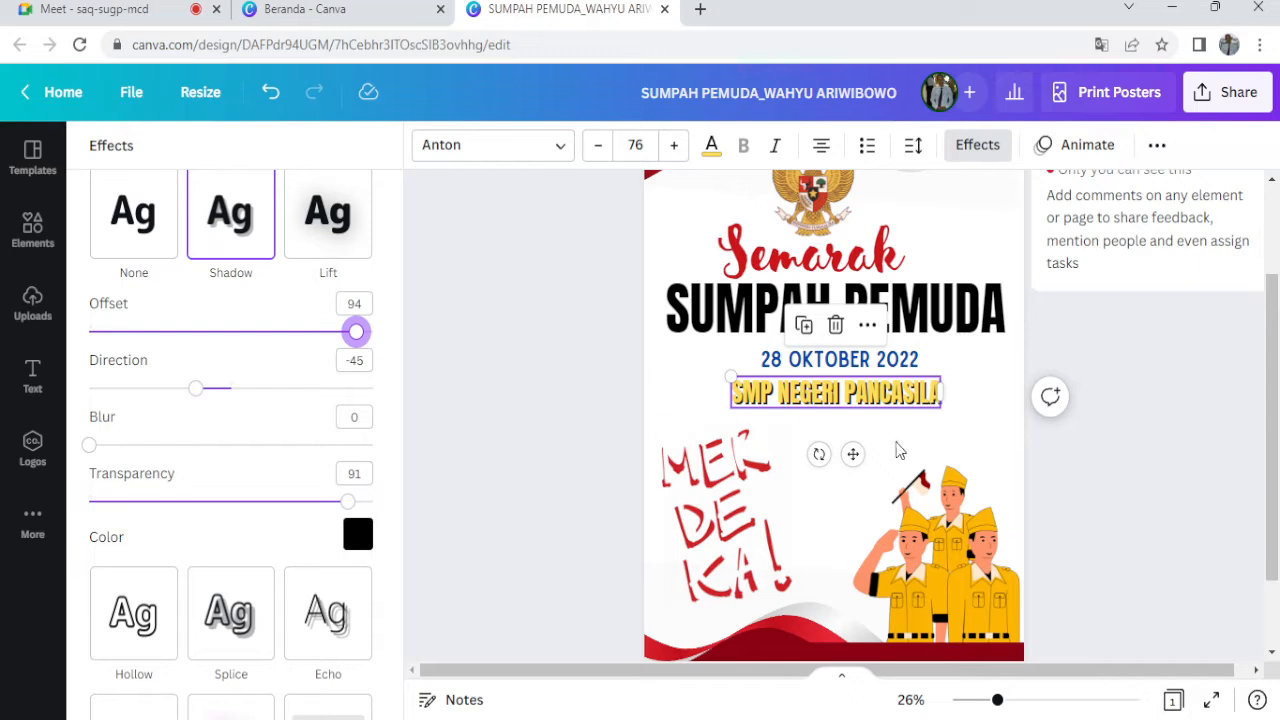
left_click(967, 424)
left_click(938, 400)
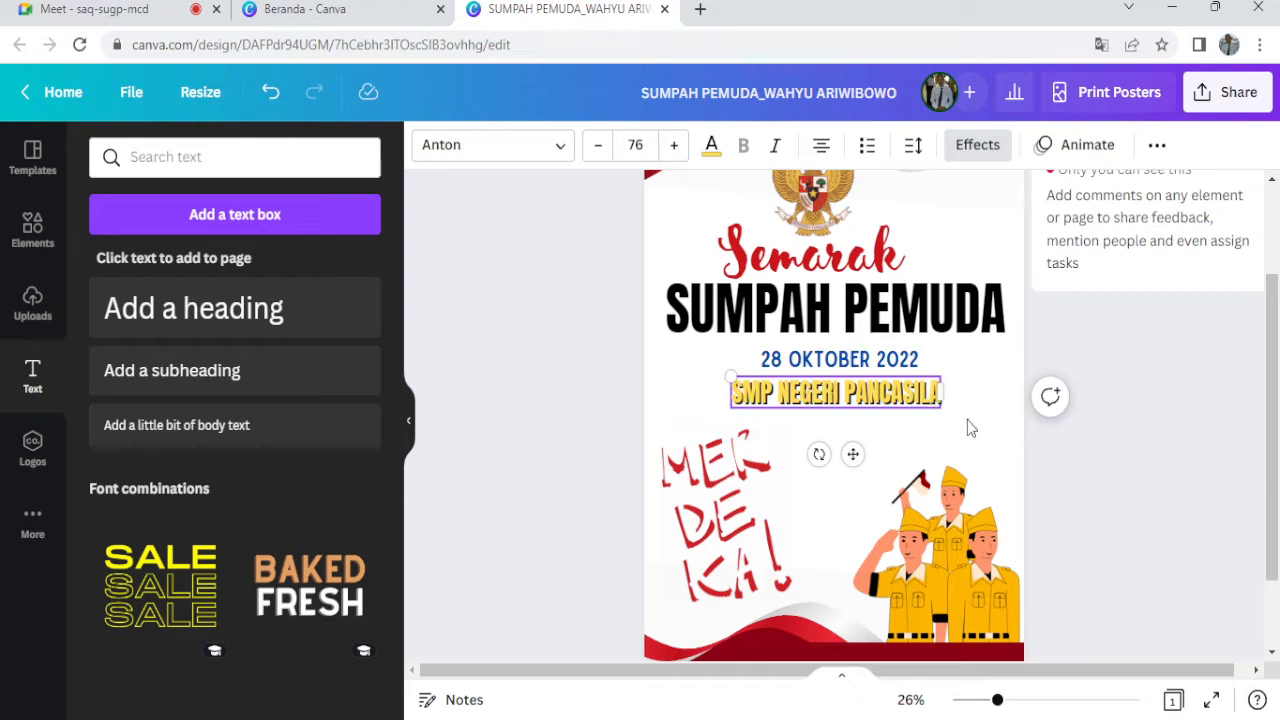
left_click(967, 428)
Hide the text options and review the whole poster layout from the ribbon header to the footer illustration.
scroll(968, 432, "down", 1)
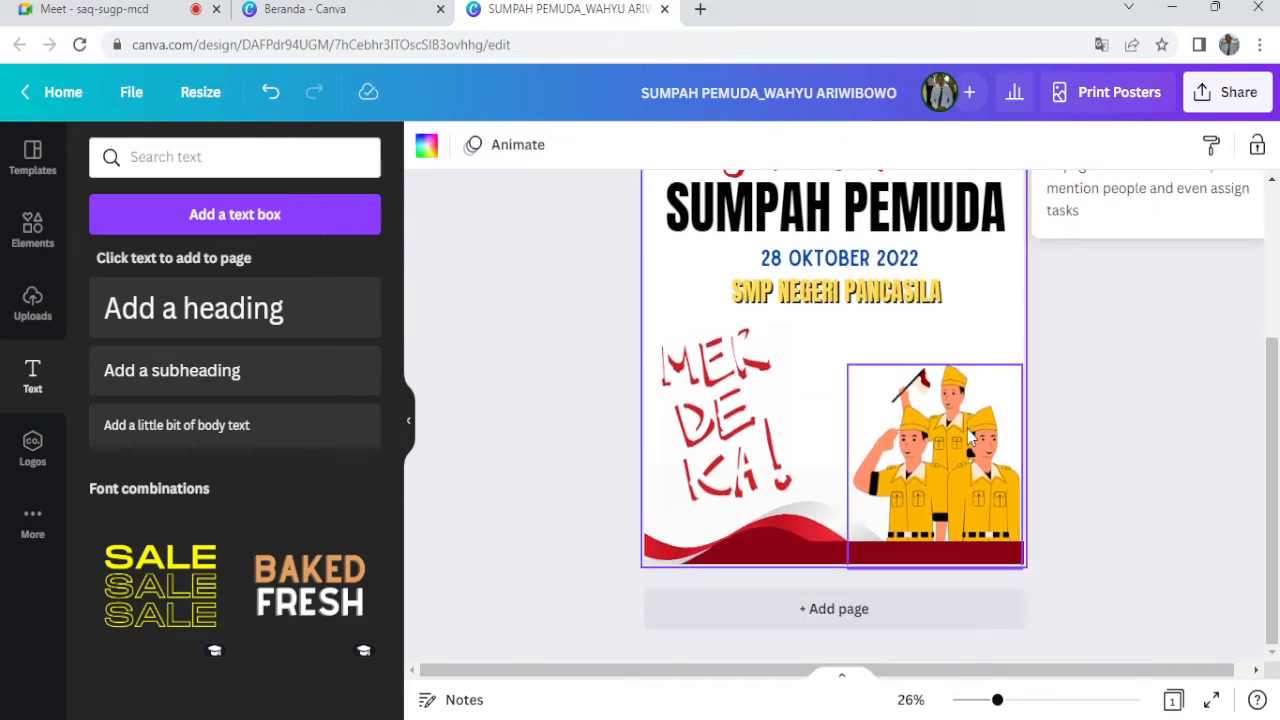
scroll(967, 435, "up", 2)
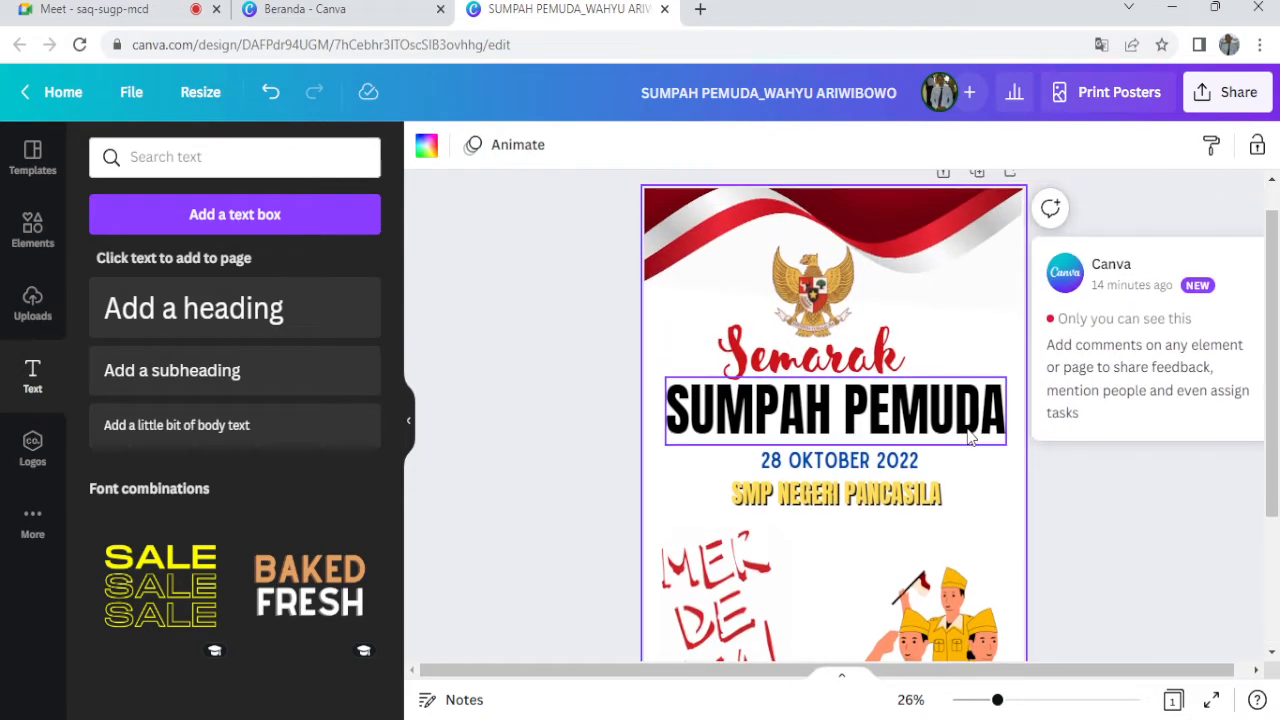
scroll(968, 435, "down", 1)
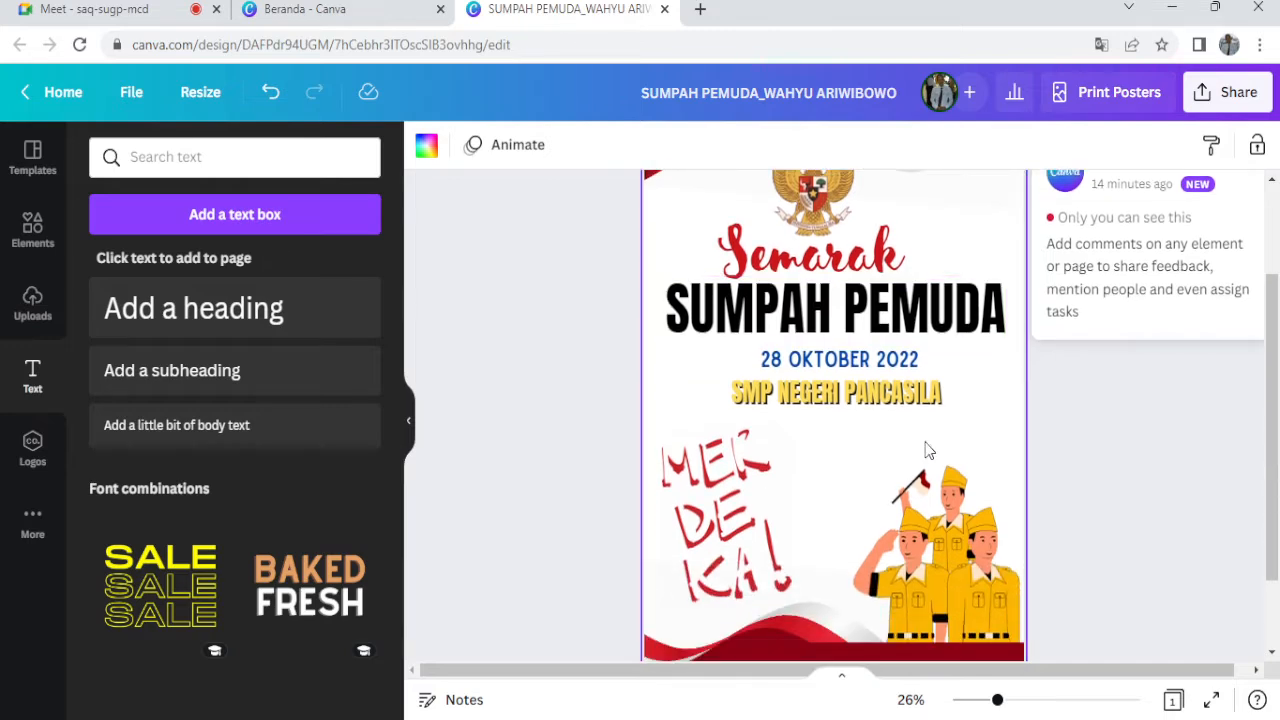
left_click(405, 426)
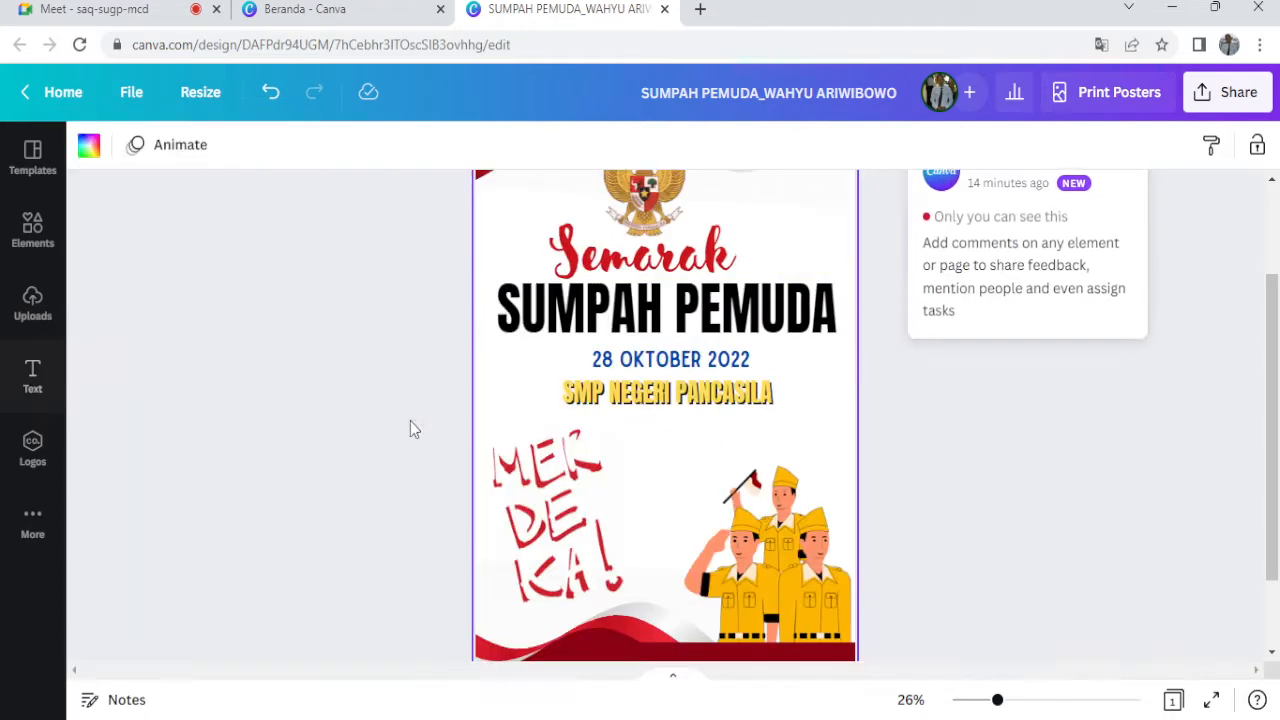
scroll(980, 456, "up", 1)
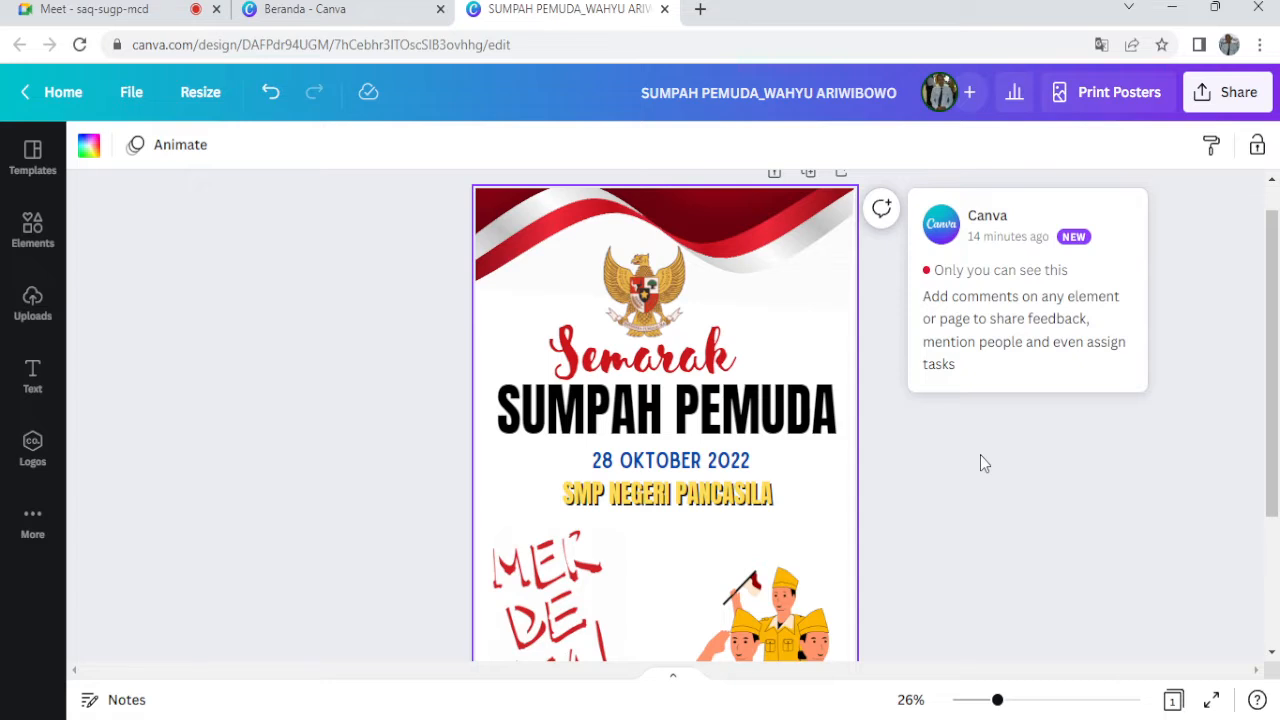
scroll(980, 463, "down", 1)
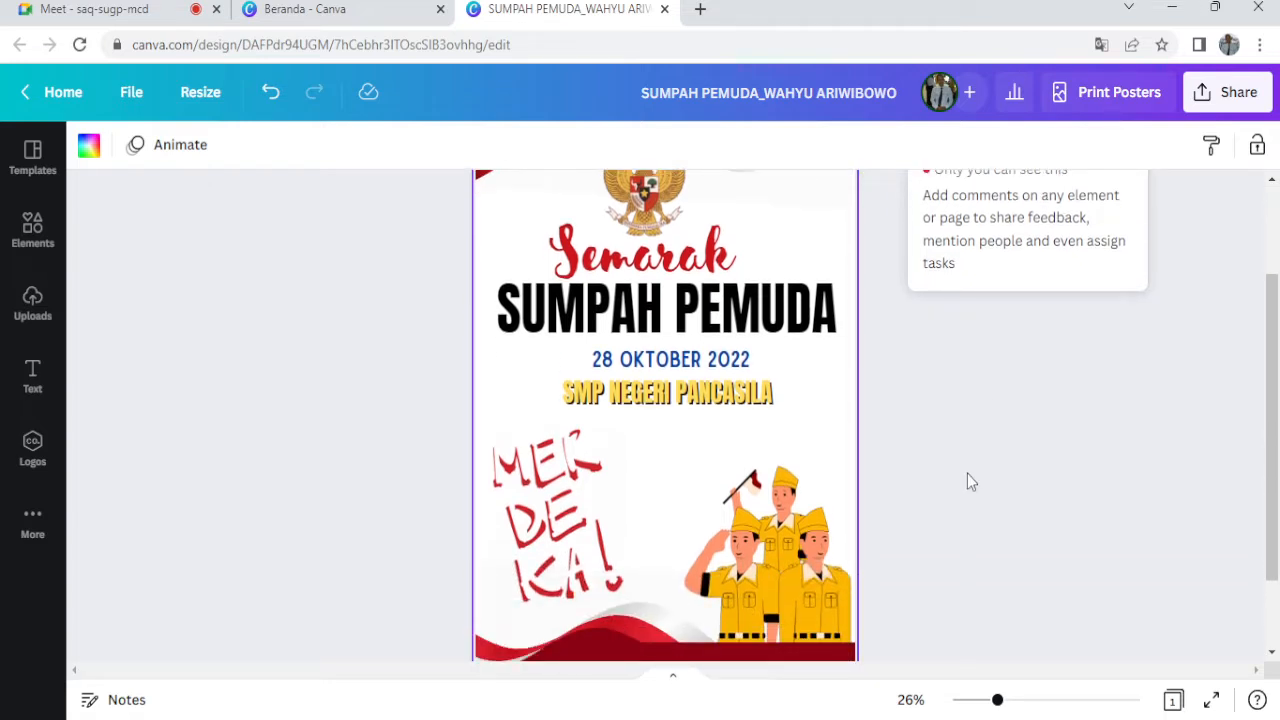
scroll(897, 536, "up", 1)
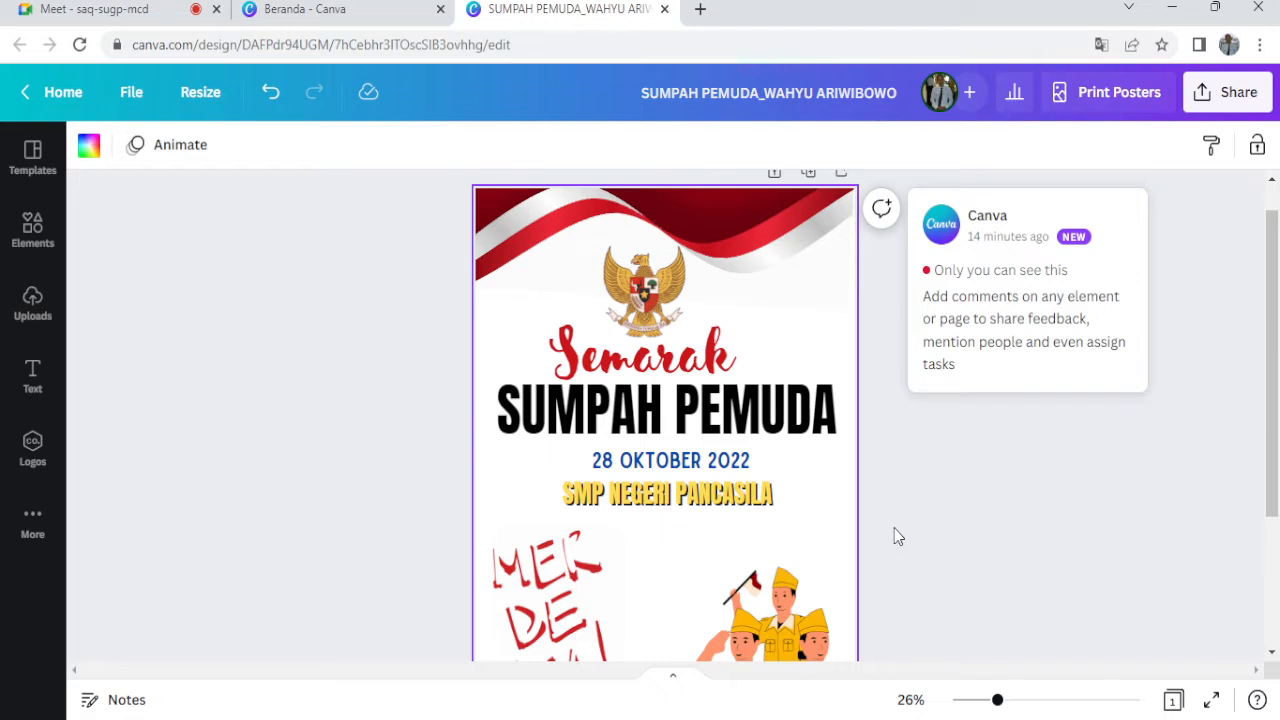
scroll(838, 509, "down", 1)
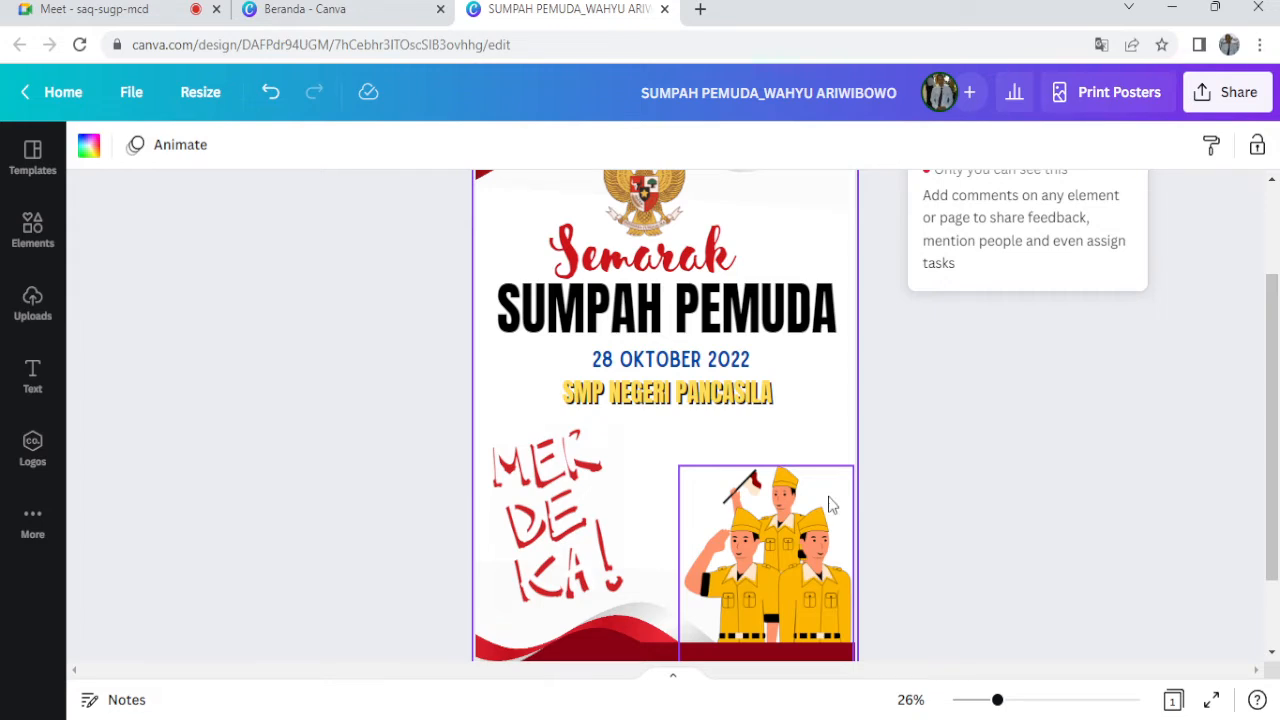
scroll(829, 505, "up", 1)
scroll(829, 505, "down", 1)
Move the illustration of the three yellow-uniformed figures slightly down at the poster's lower edge.
left_click_drag(829, 505, 829, 500)
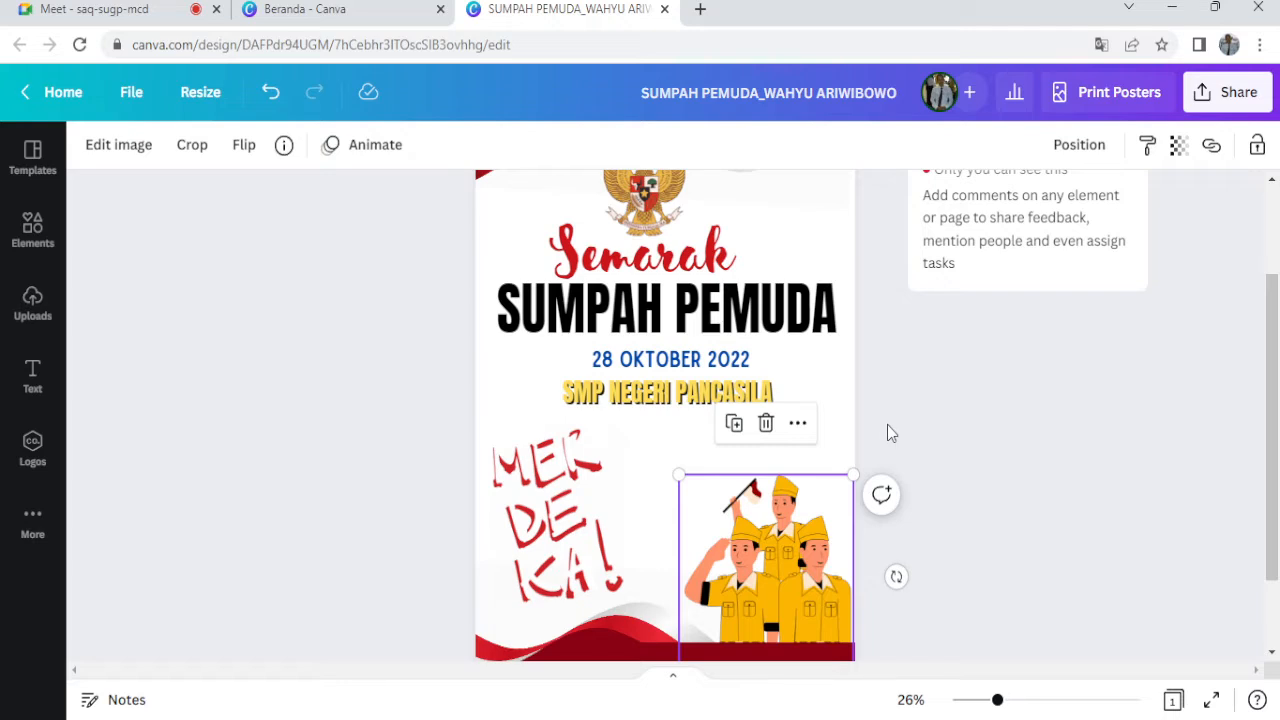
scroll(887, 428, "up", 2)
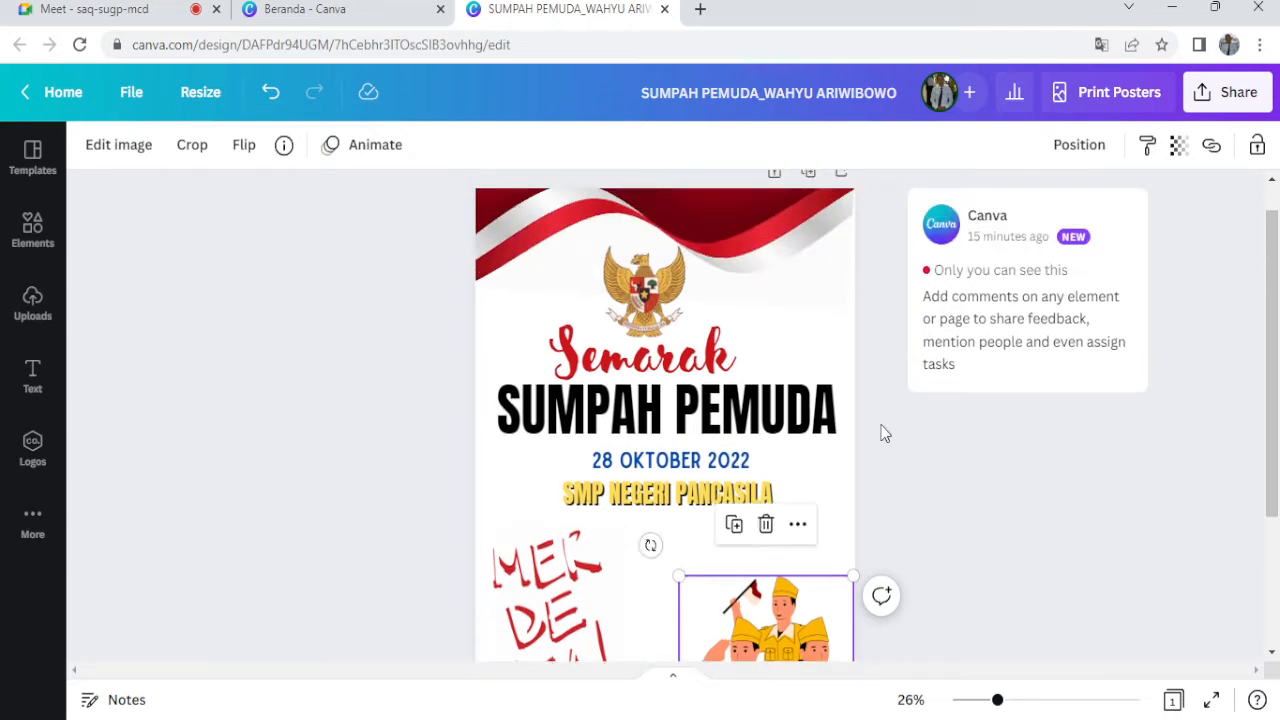
scroll(803, 468, "down", 4)
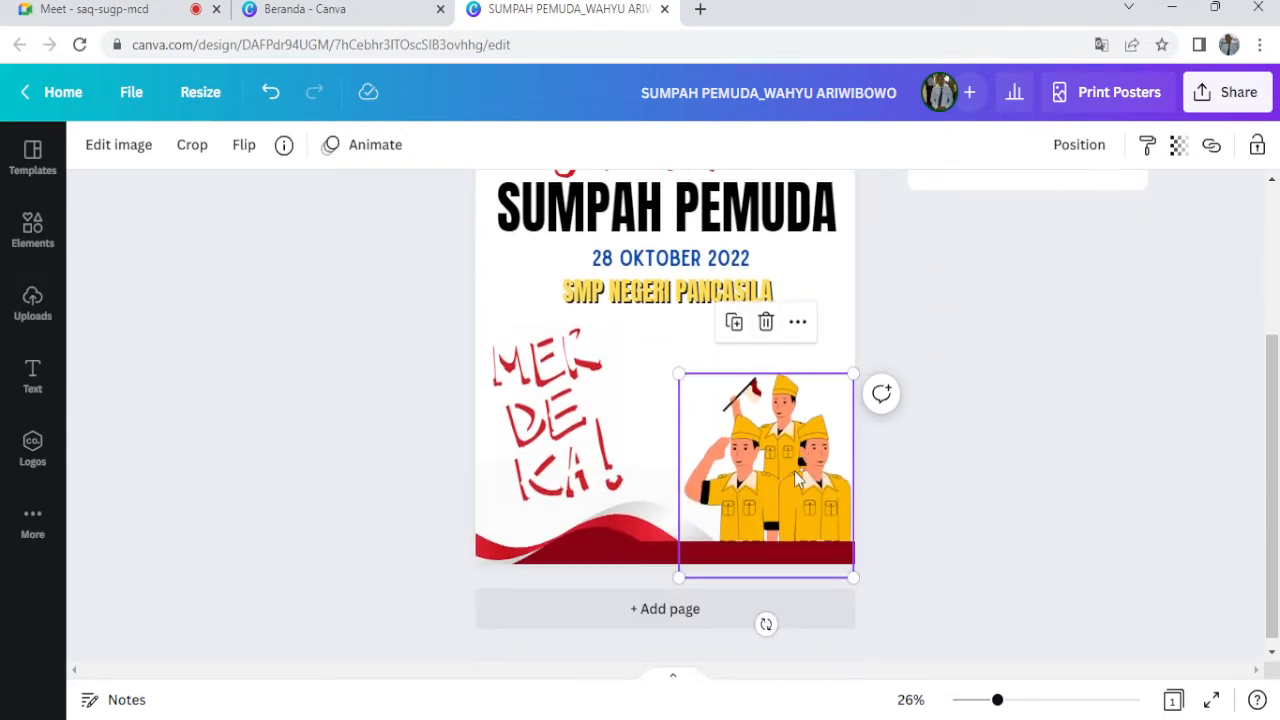
scroll(794, 470, "up", 2)
scroll(794, 478, "up", 2)
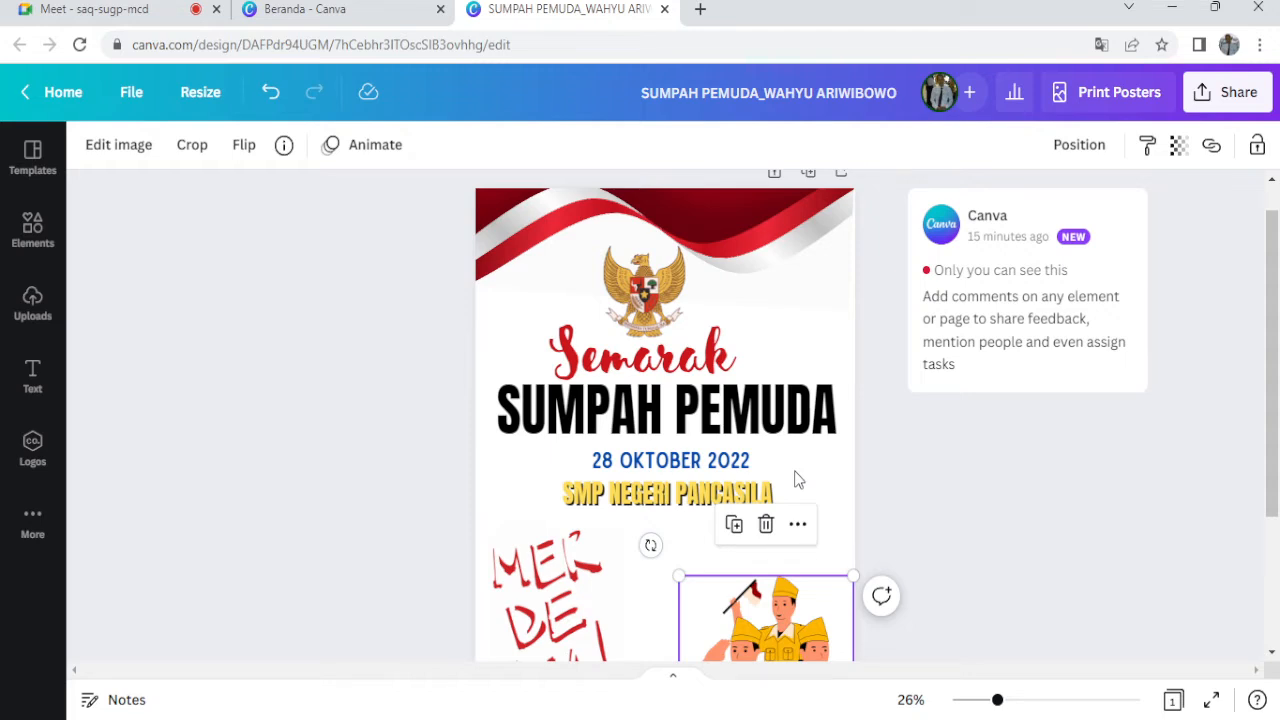
scroll(798, 480, "down", 1)
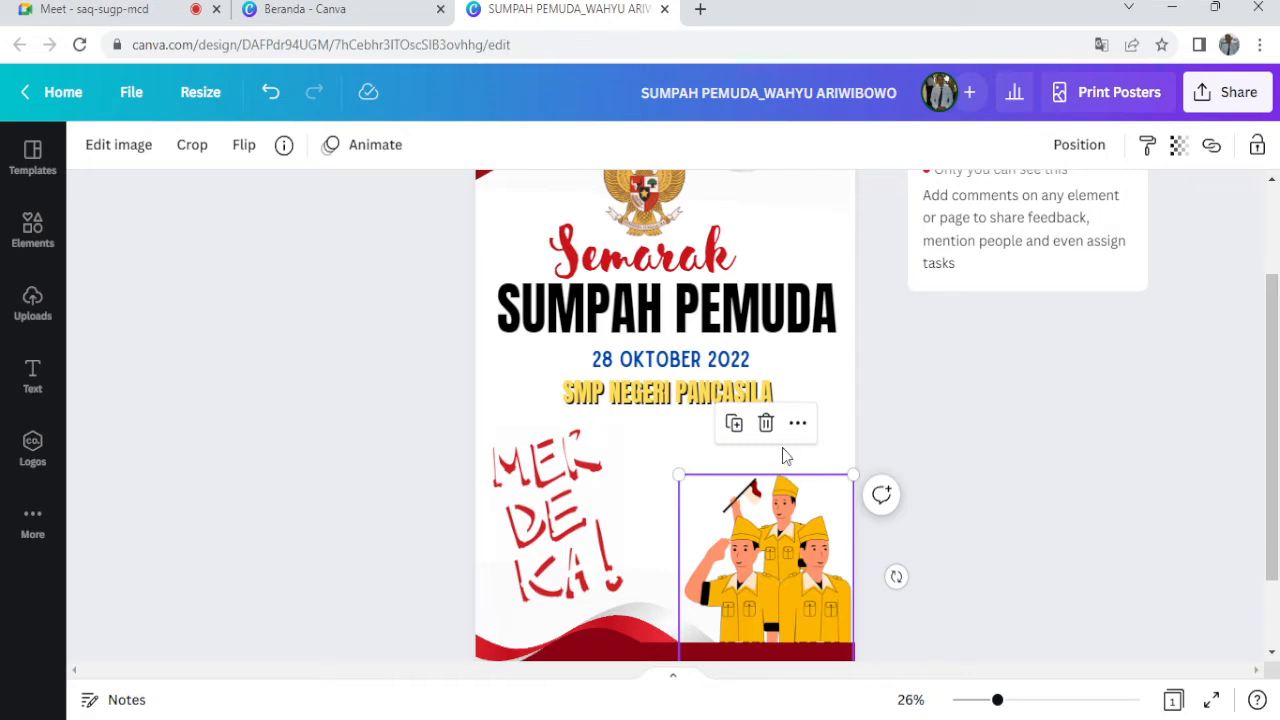
left_click(697, 459)
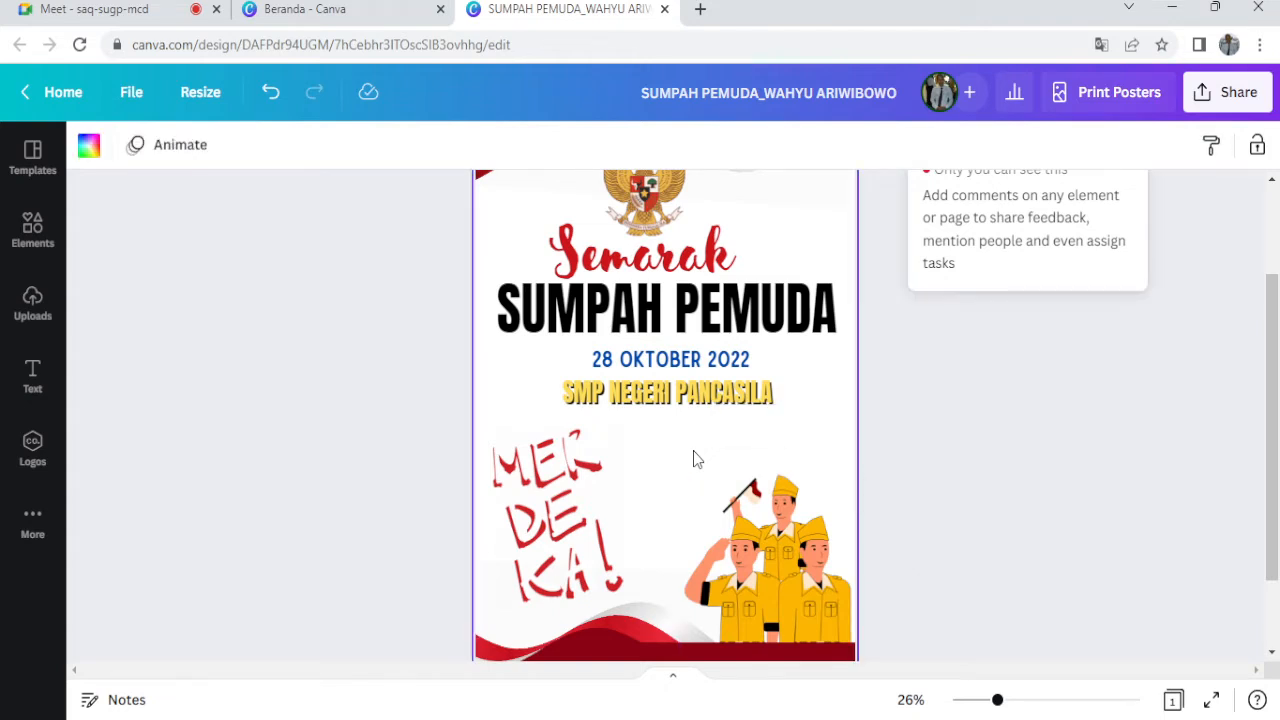
Examine the poster's separate elements: Garuda emblem, red-and-white ribbon, SUMPAH PEMUDA heading, date and school name.
scroll(700, 395, "up", 1)
scroll(700, 395, "up", 1)
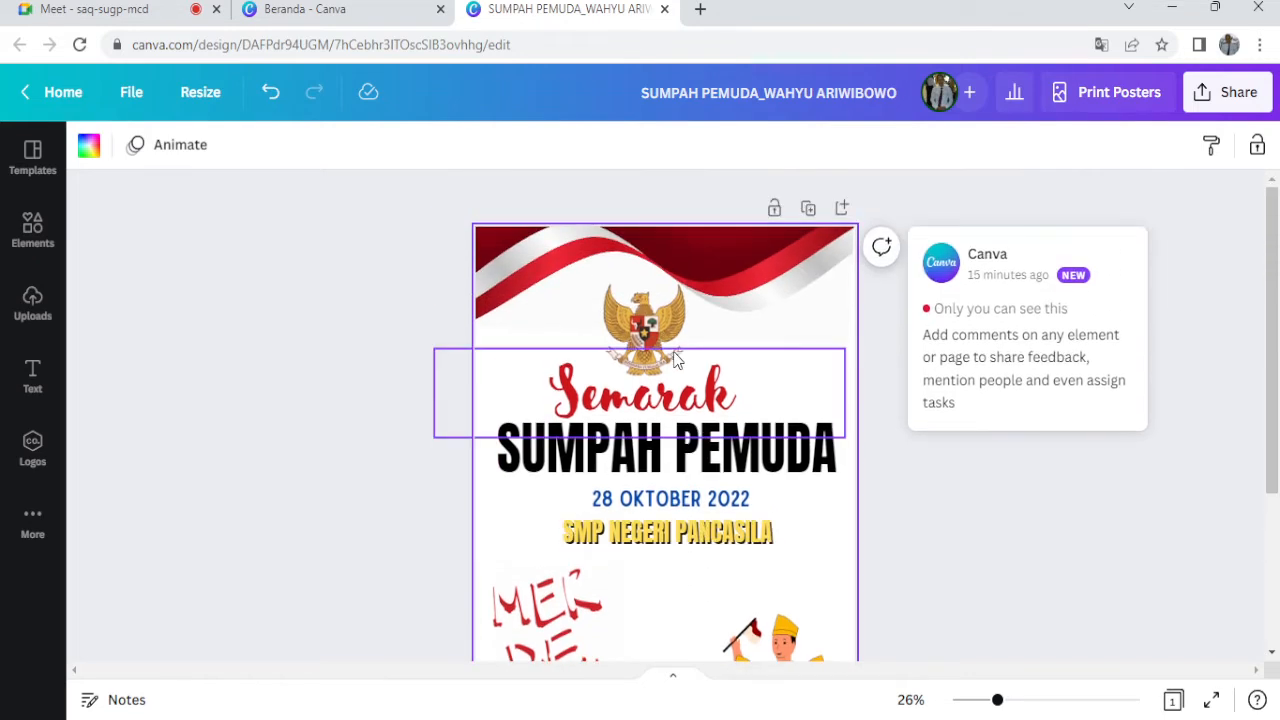
left_click(672, 340)
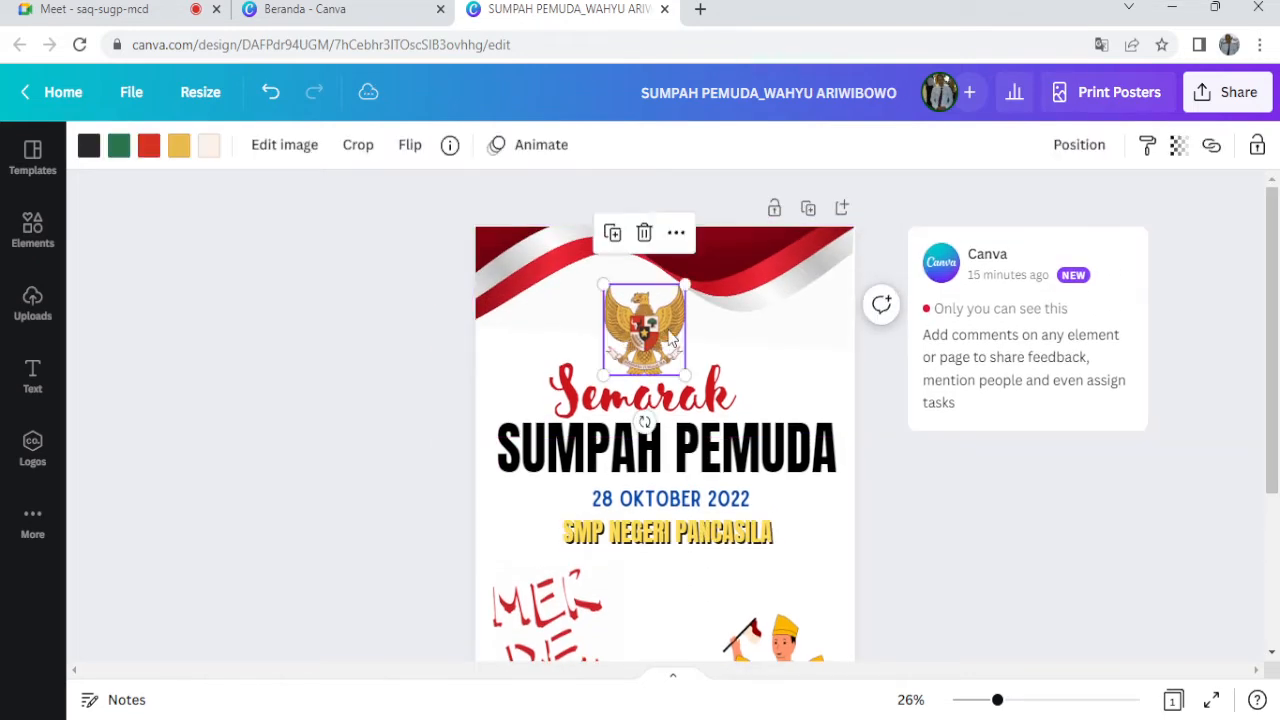
left_click(748, 273)
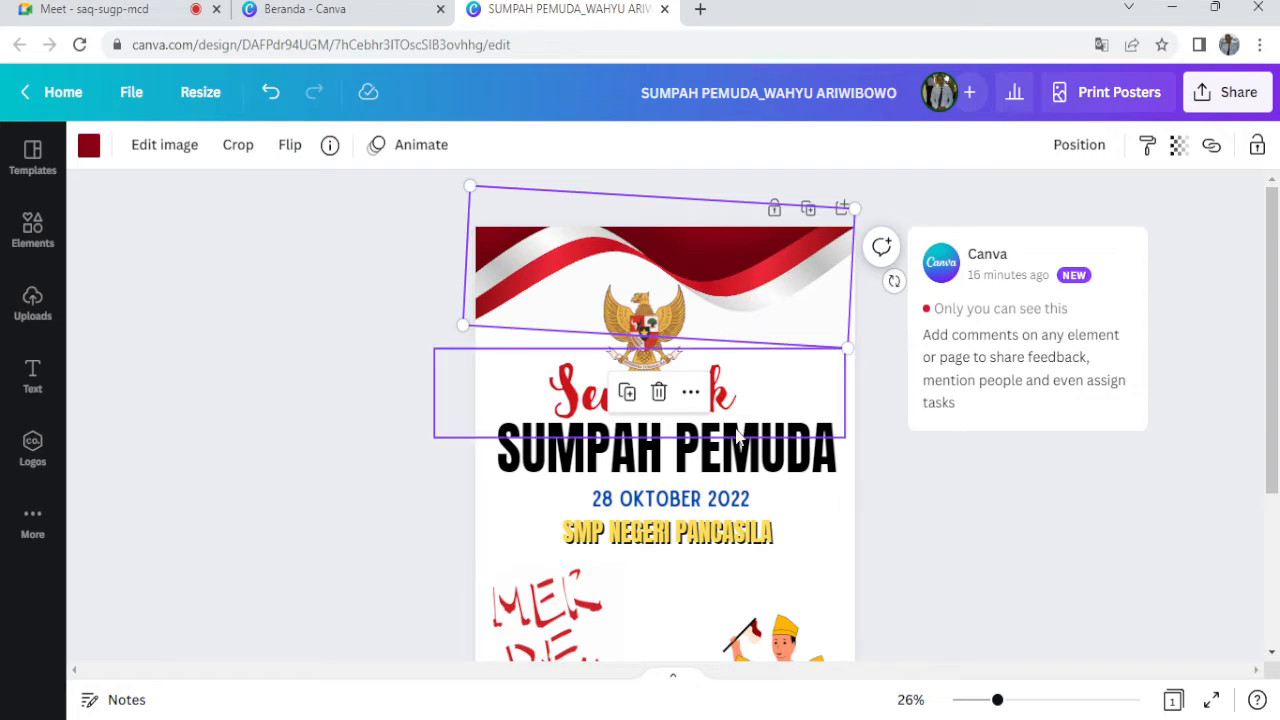
left_click(733, 470)
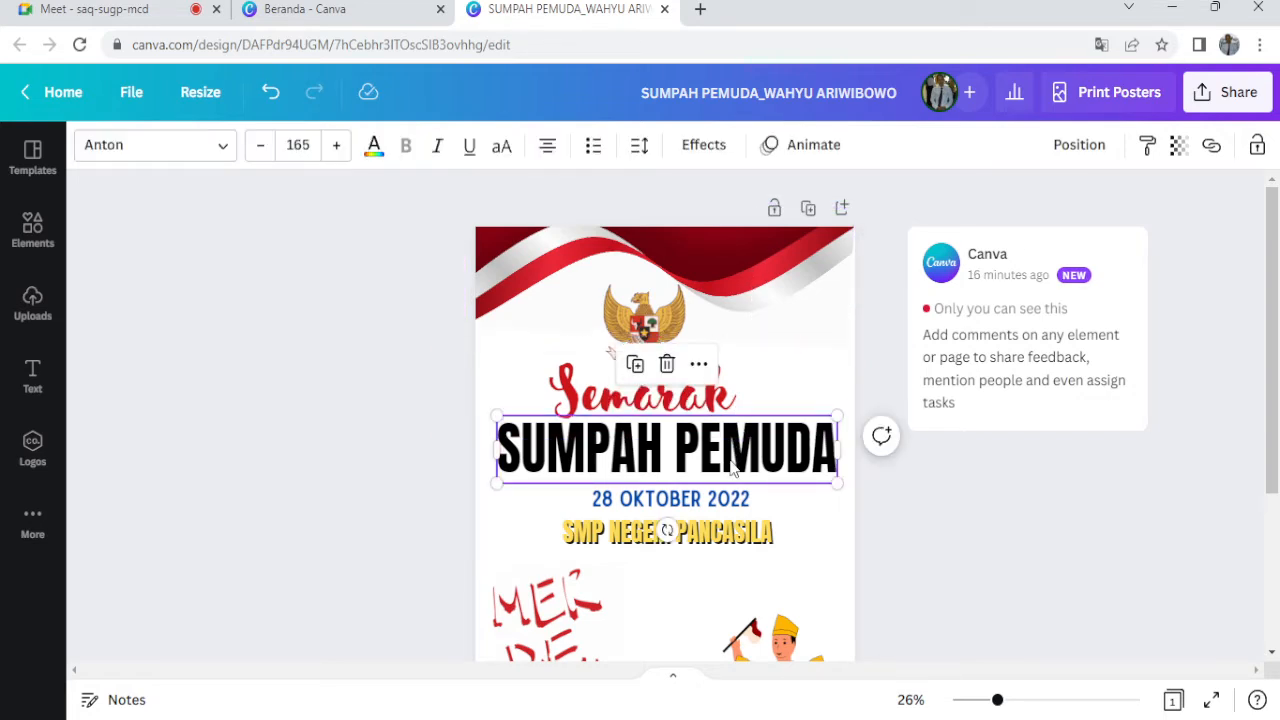
scroll(733, 470, "down", 1)
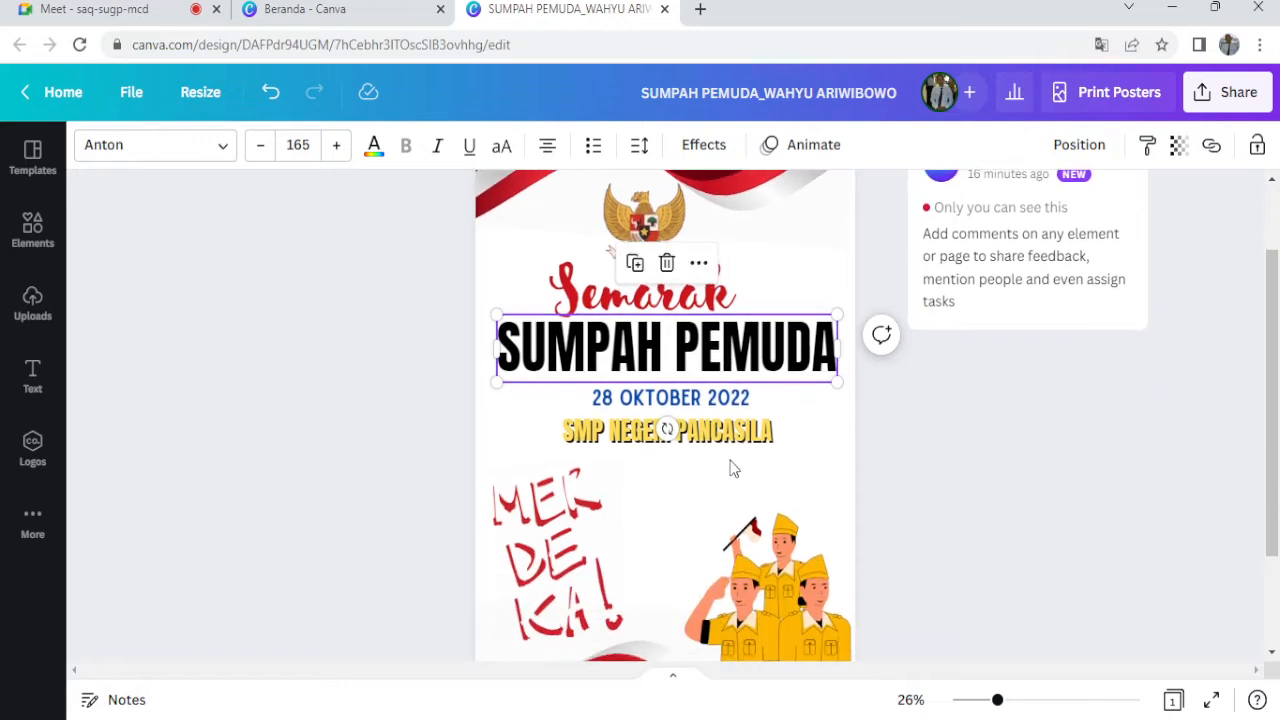
left_click(699, 400)
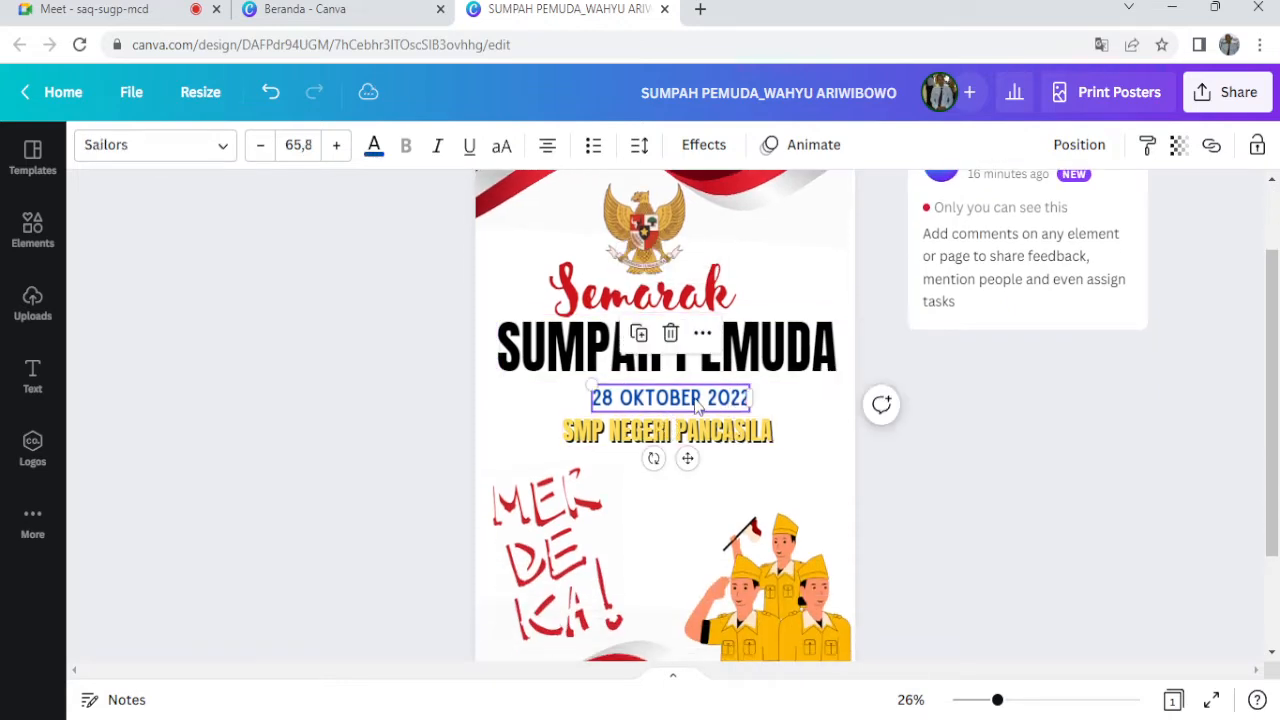
left_click(743, 447)
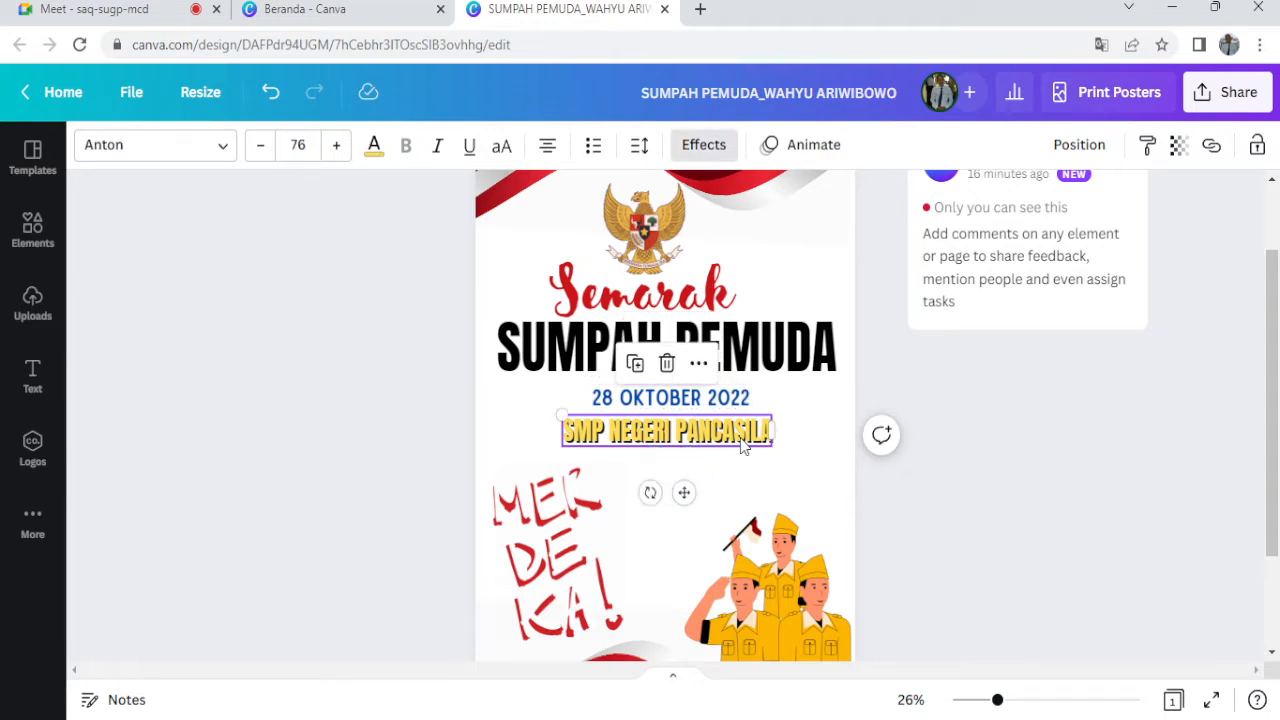
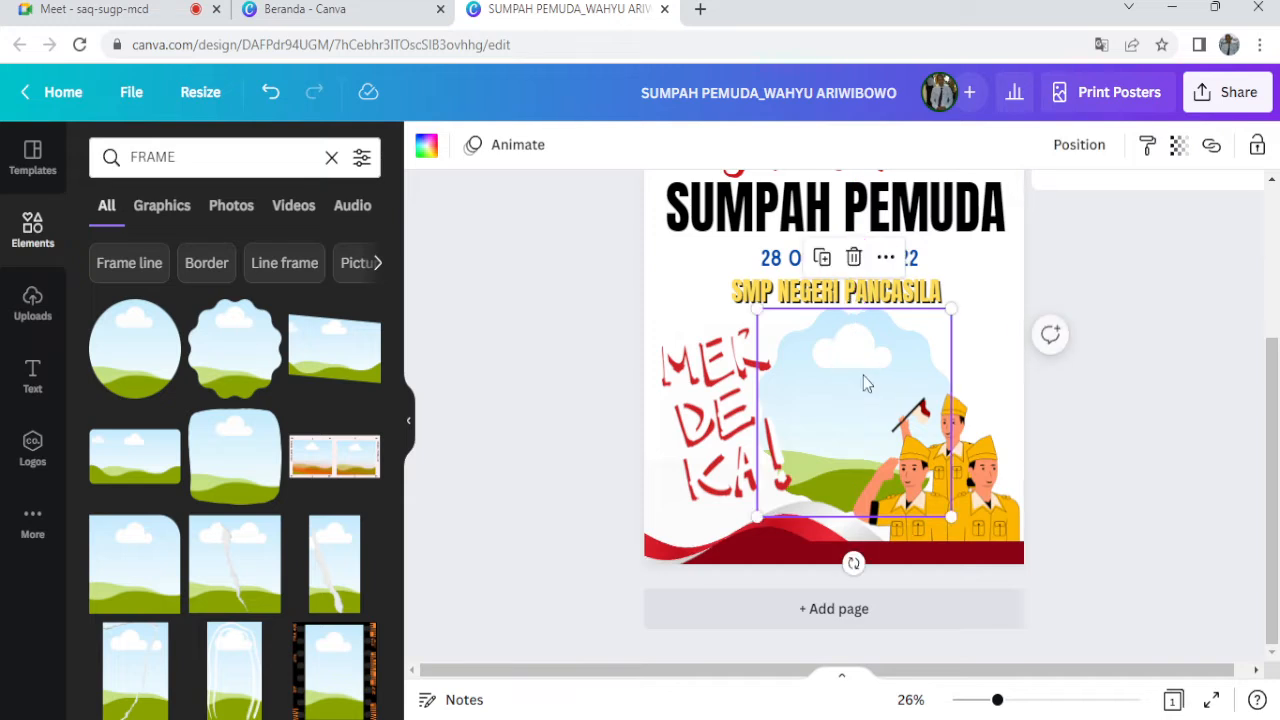
left_click(31, 299)
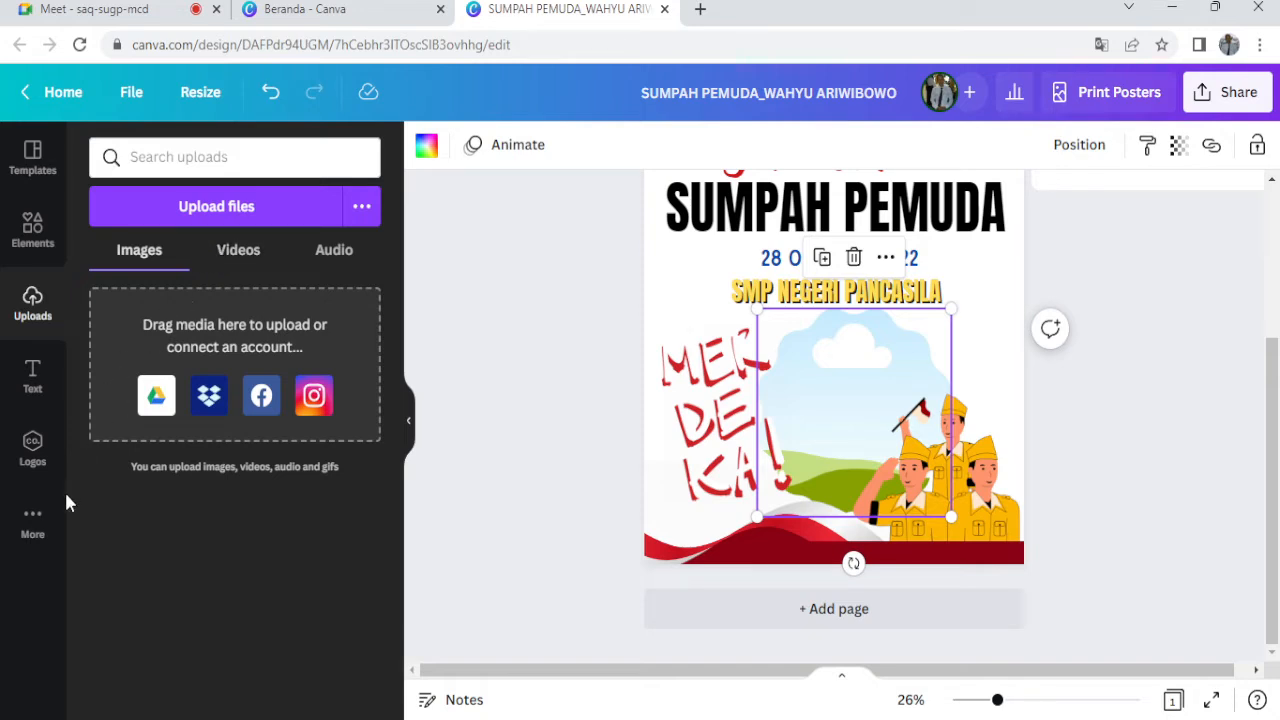
left_click(33, 520)
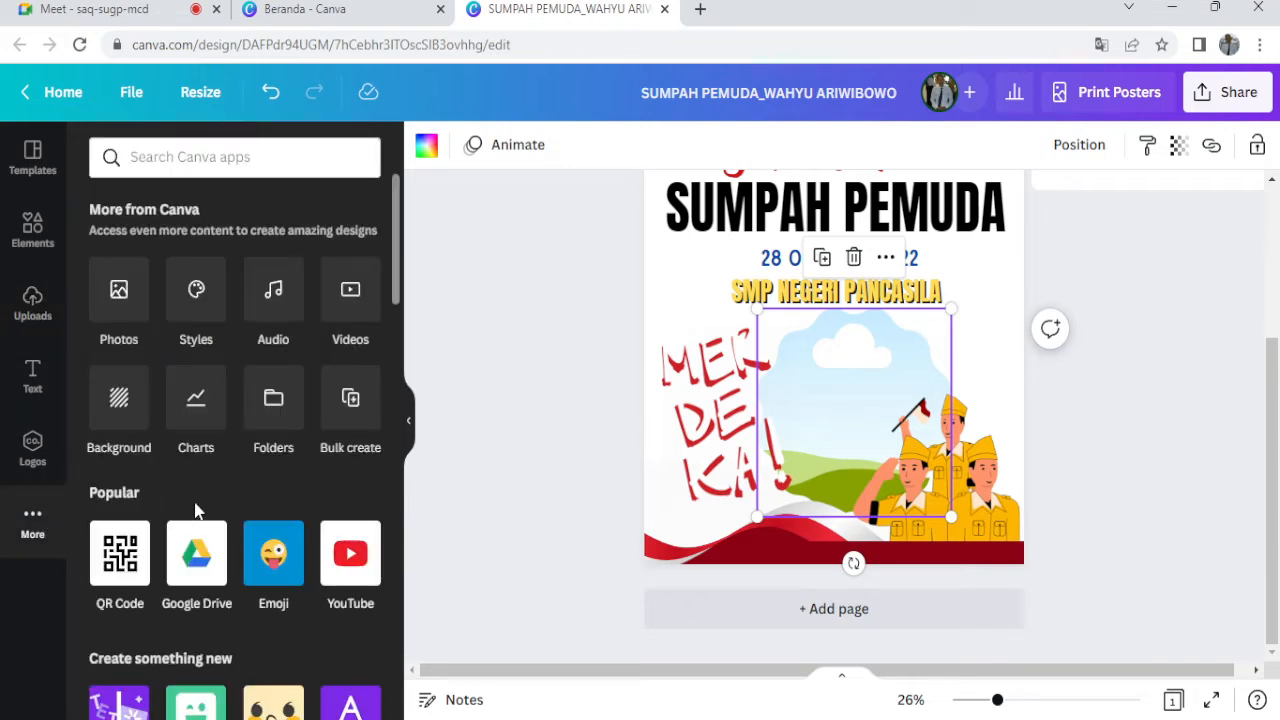
scroll(207, 510, "down", 5)
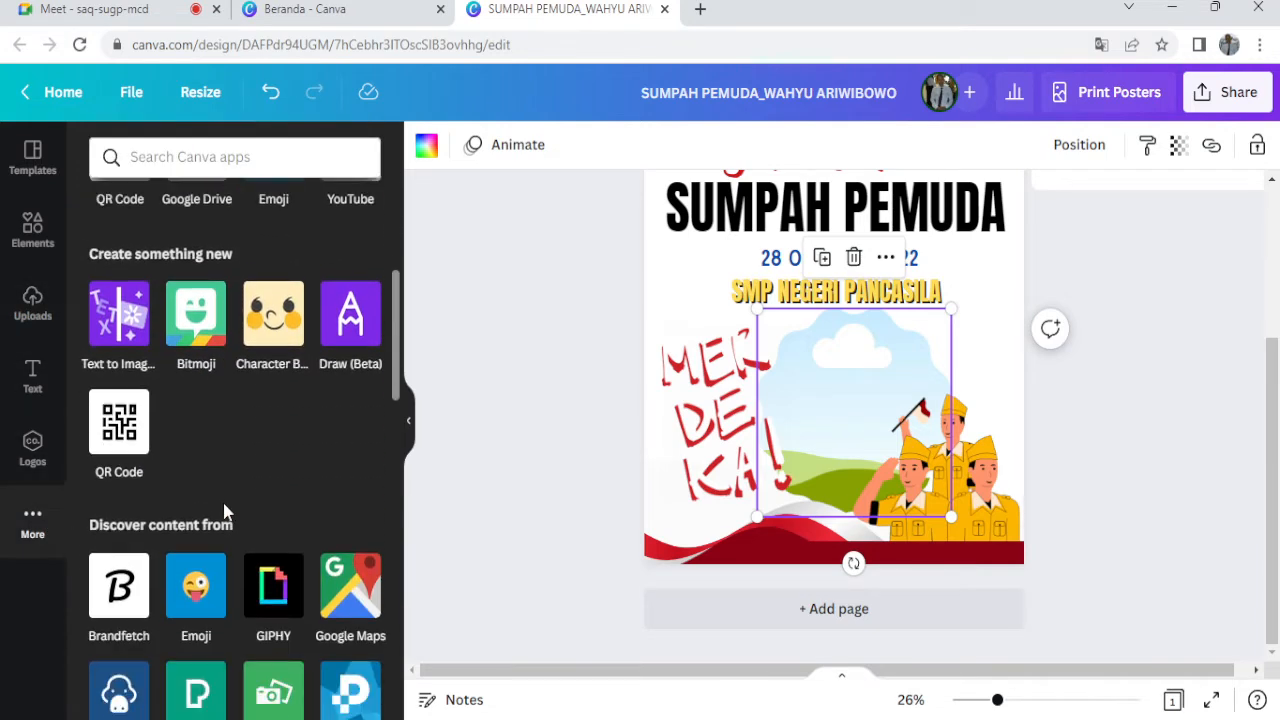
scroll(226, 513, "down", 5)
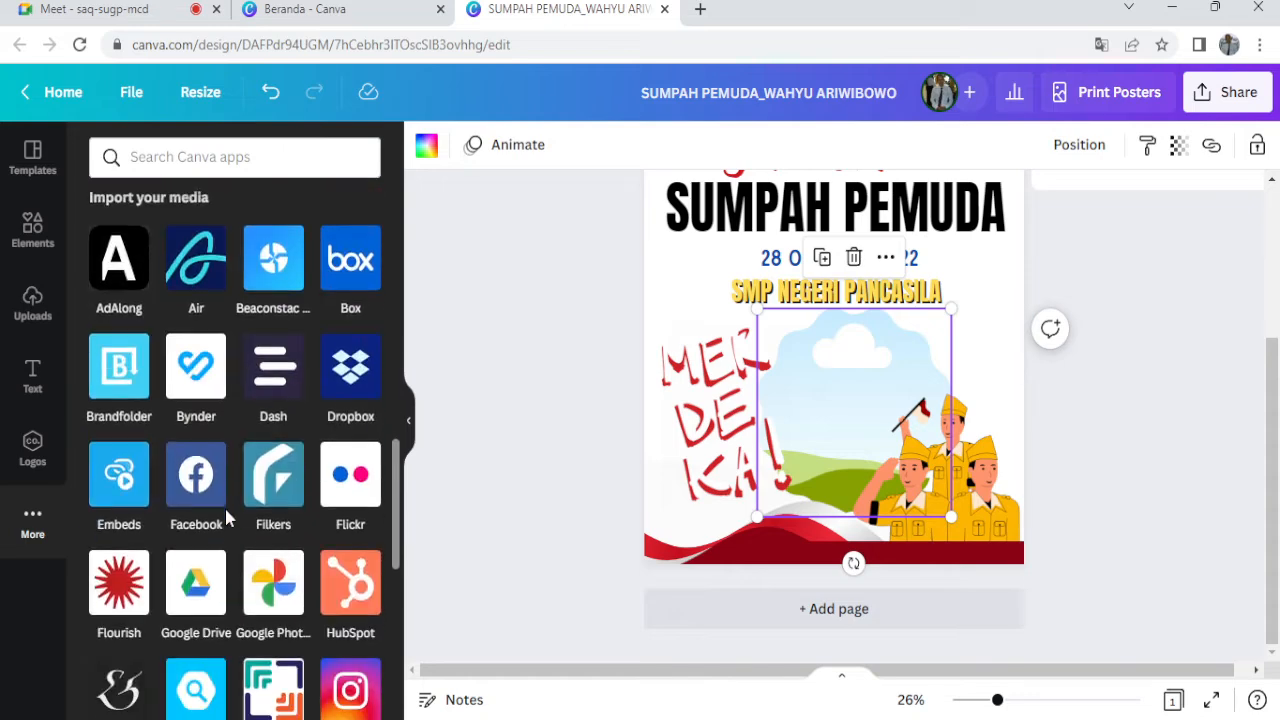
scroll(225, 515, "up", 10)
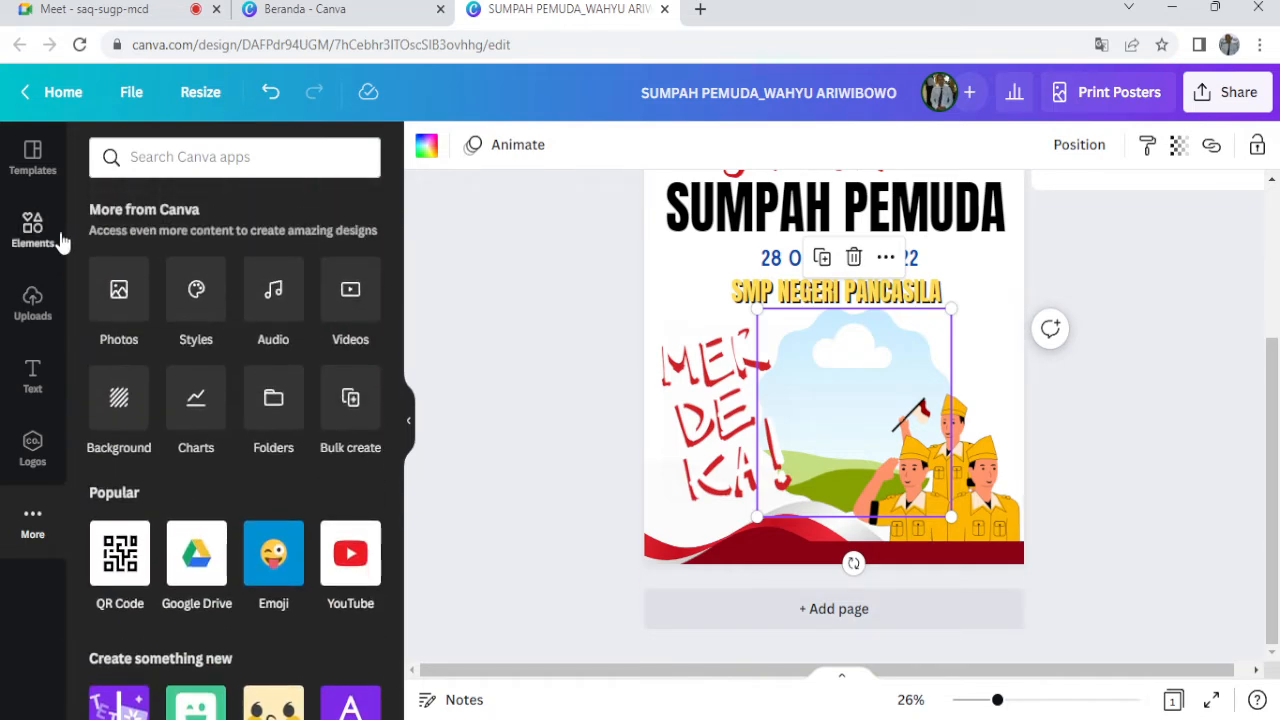
Replace the FRAME search in the elements library with a search for FOTO.
left_click(32, 225)
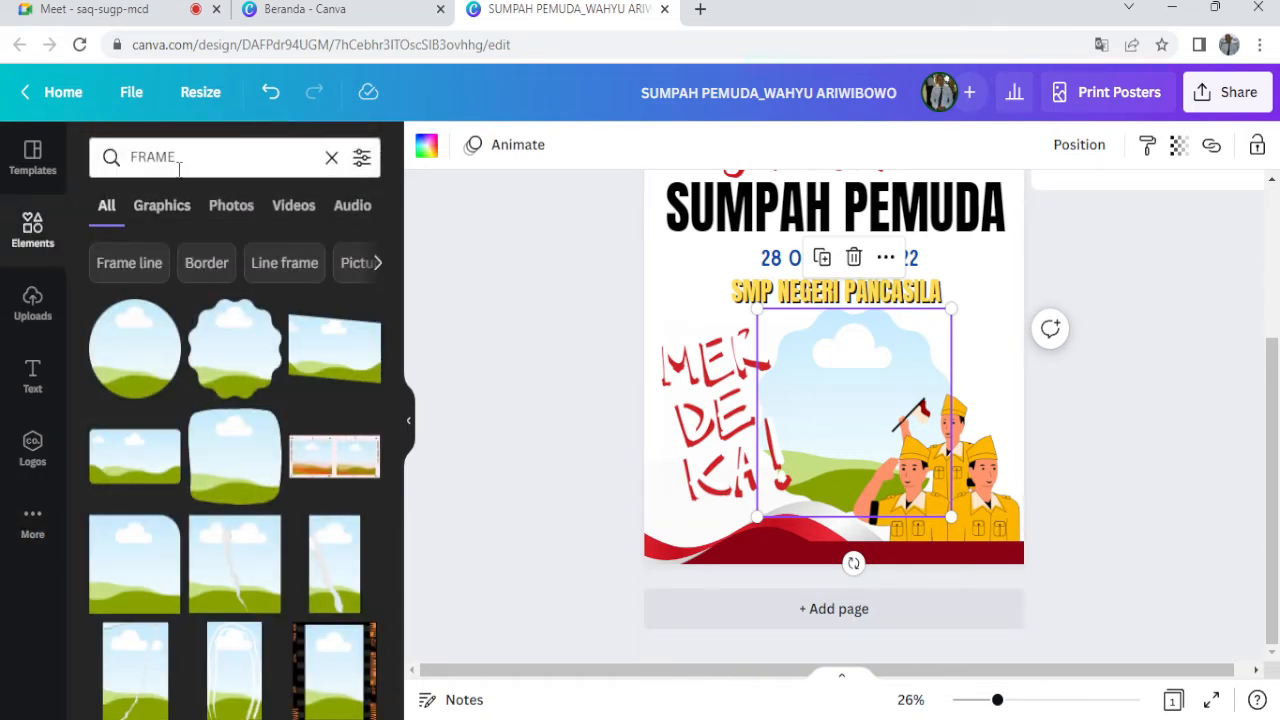
left_click(329, 157)
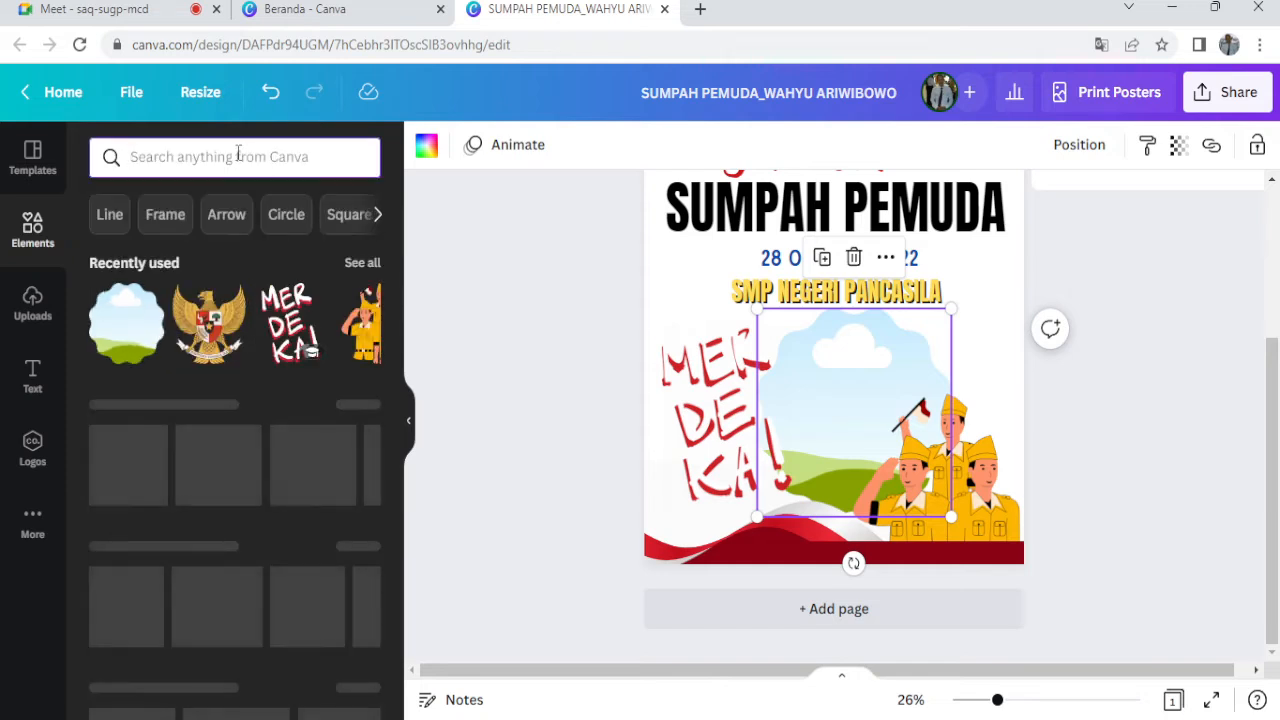
type("FOTO")
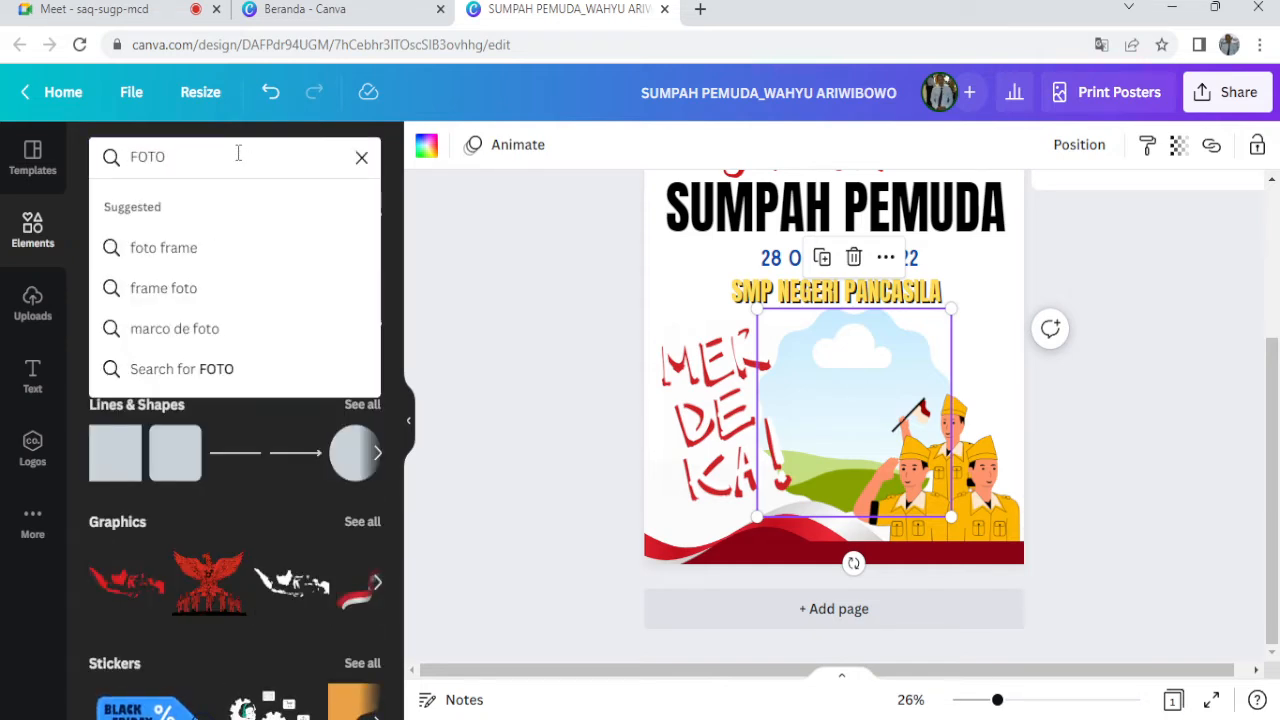
key("Return")
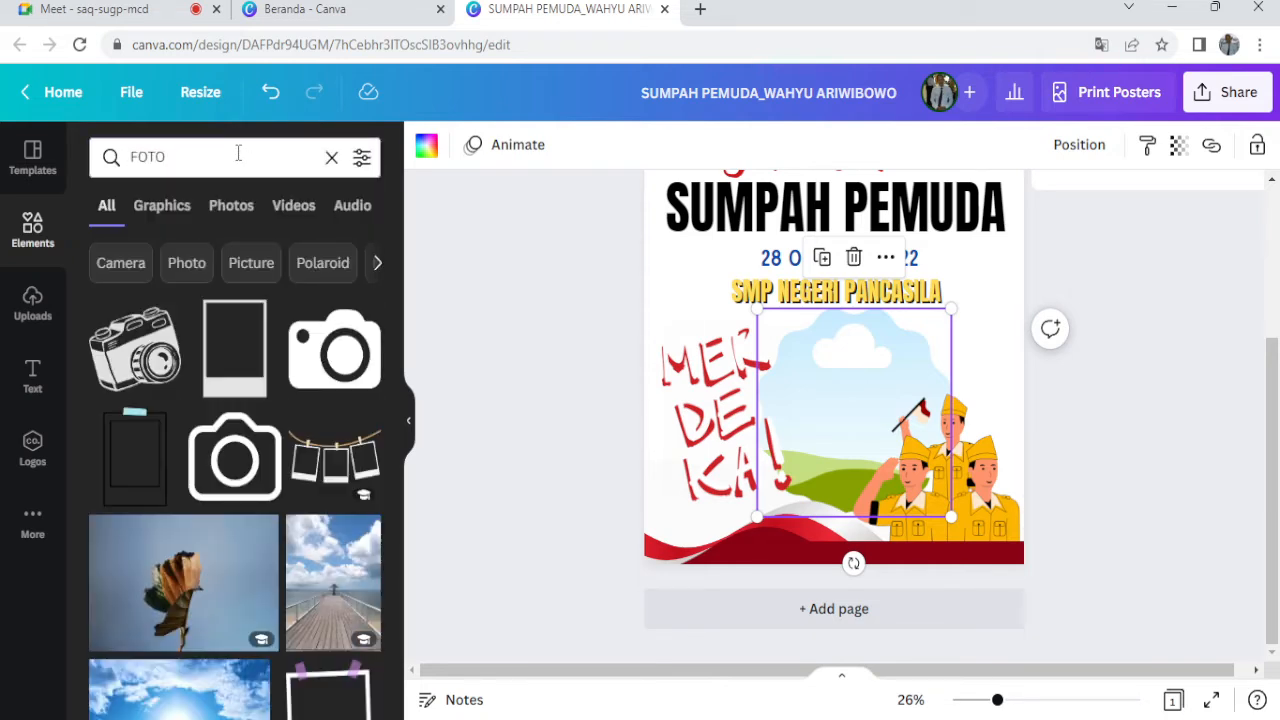
Fill the scalloped frame with the cut-out photo of the woman in a blue-grey headscarf and shift the frame slightly down.
scroll(298, 438, "down", 1)
scroll(297, 432, "down", 8)
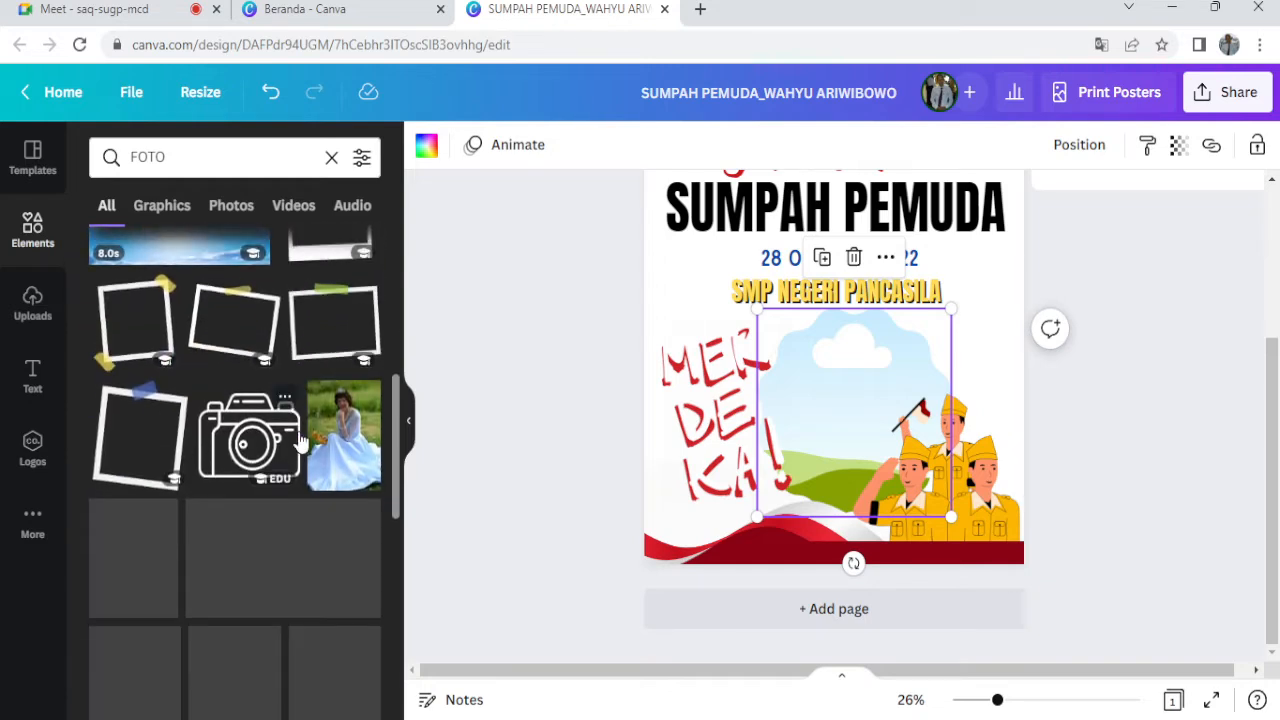
scroll(298, 435, "down", 3)
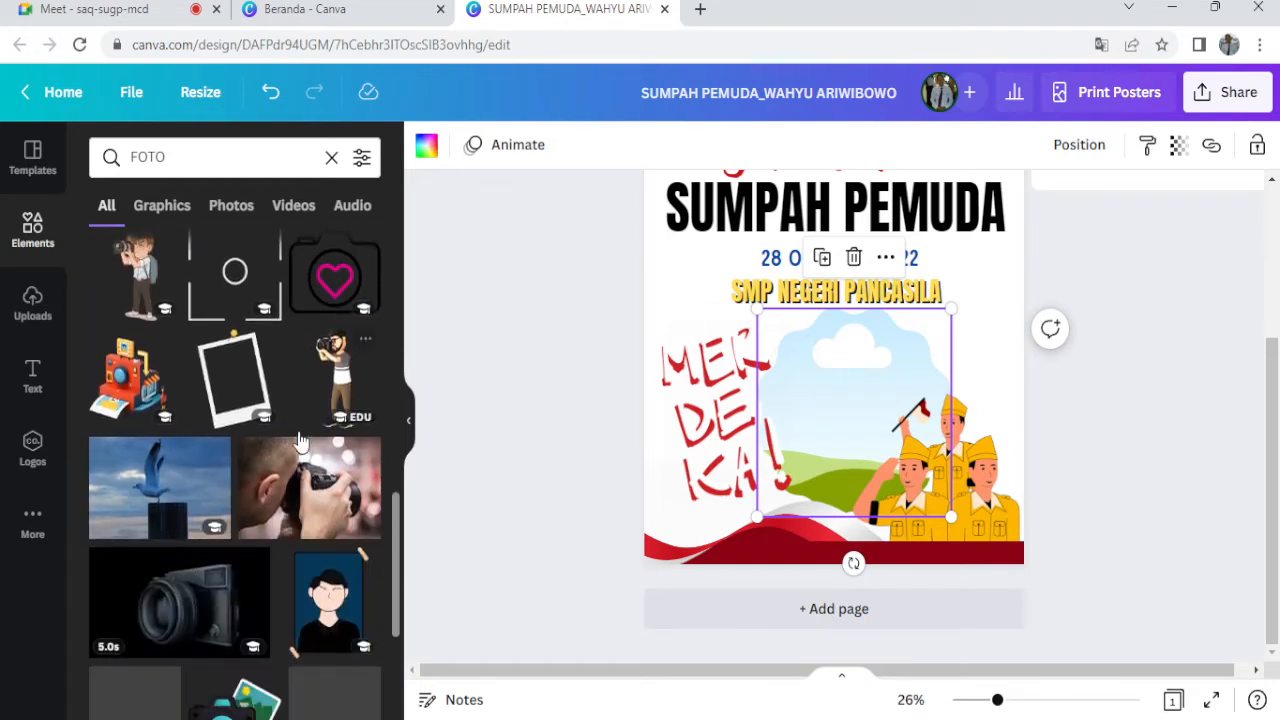
scroll(300, 440, "down", 6)
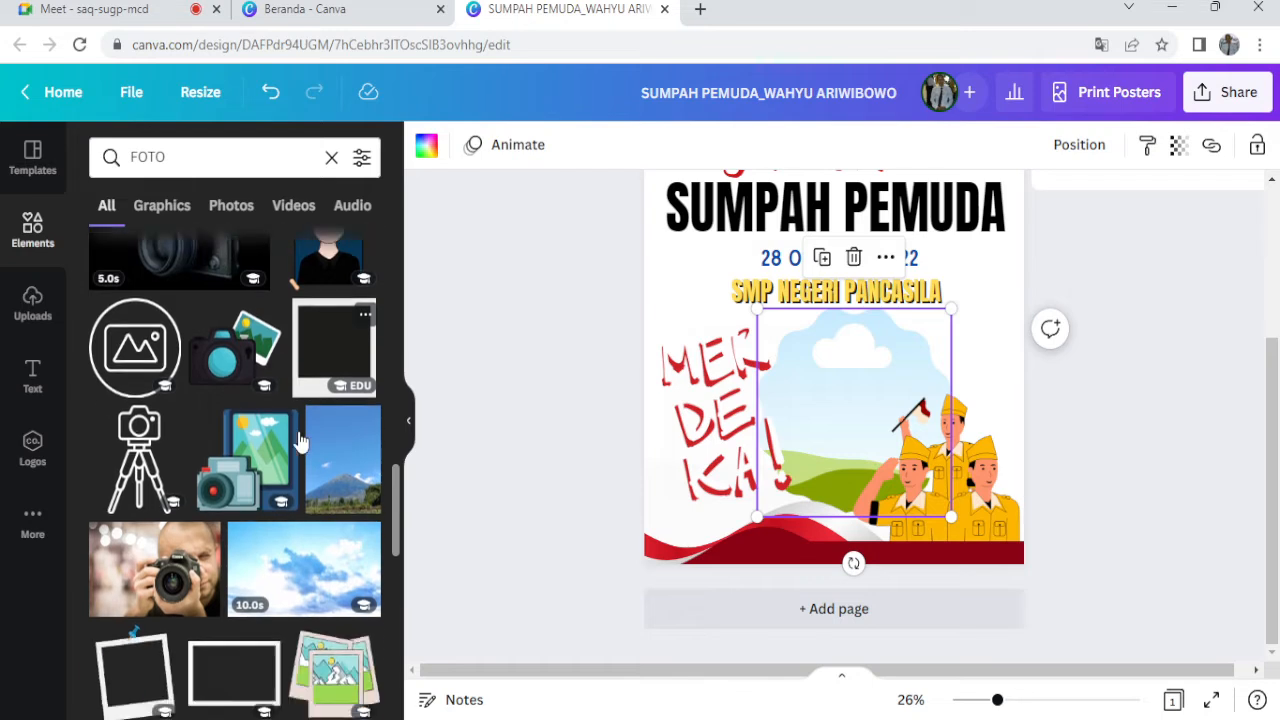
scroll(300, 440, "down", 5)
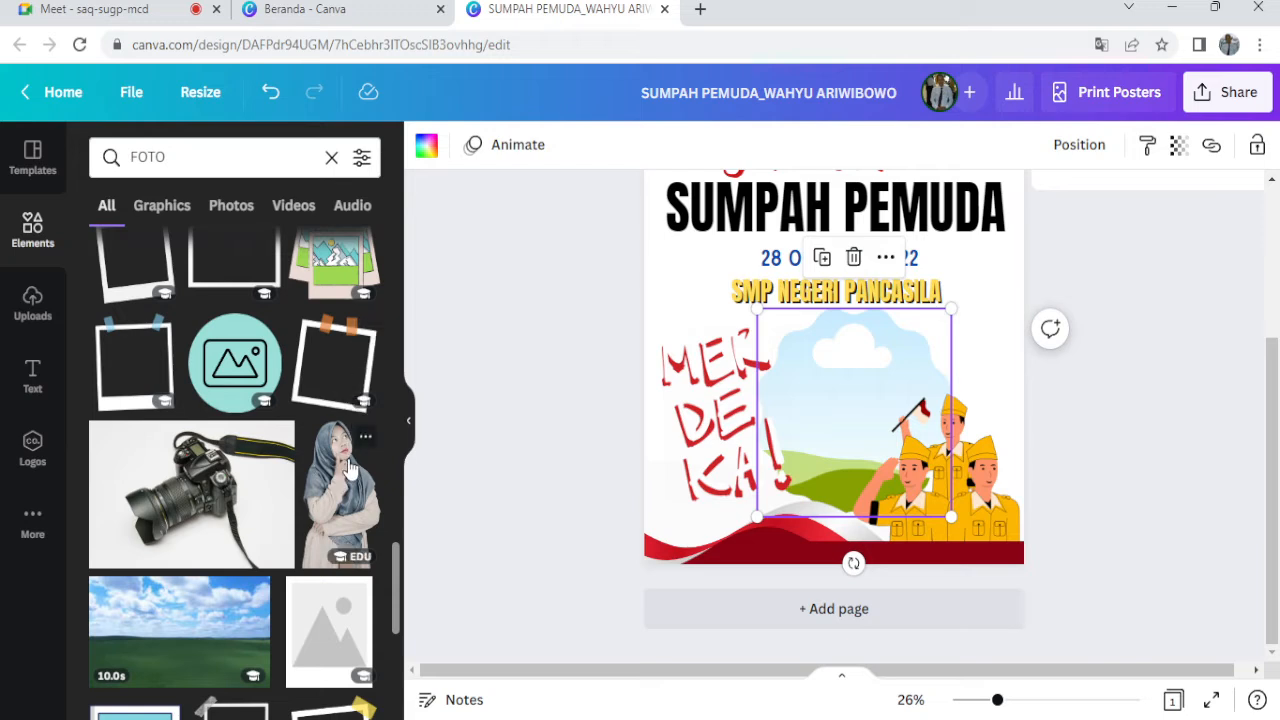
mouse_move(346, 483)
left_mouse_down()
mouse_move(549, 423)
mouse_move(822, 398)
left_mouse_up()
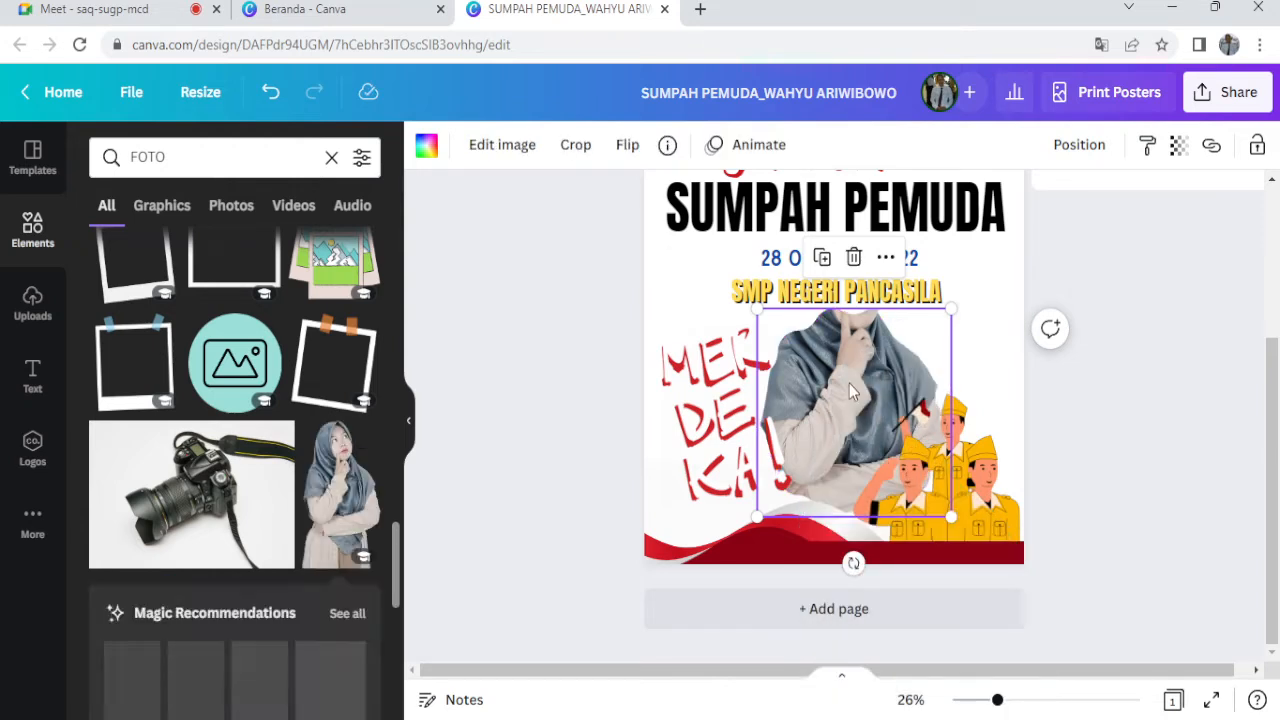
left_click_drag(849, 383, 847, 399)
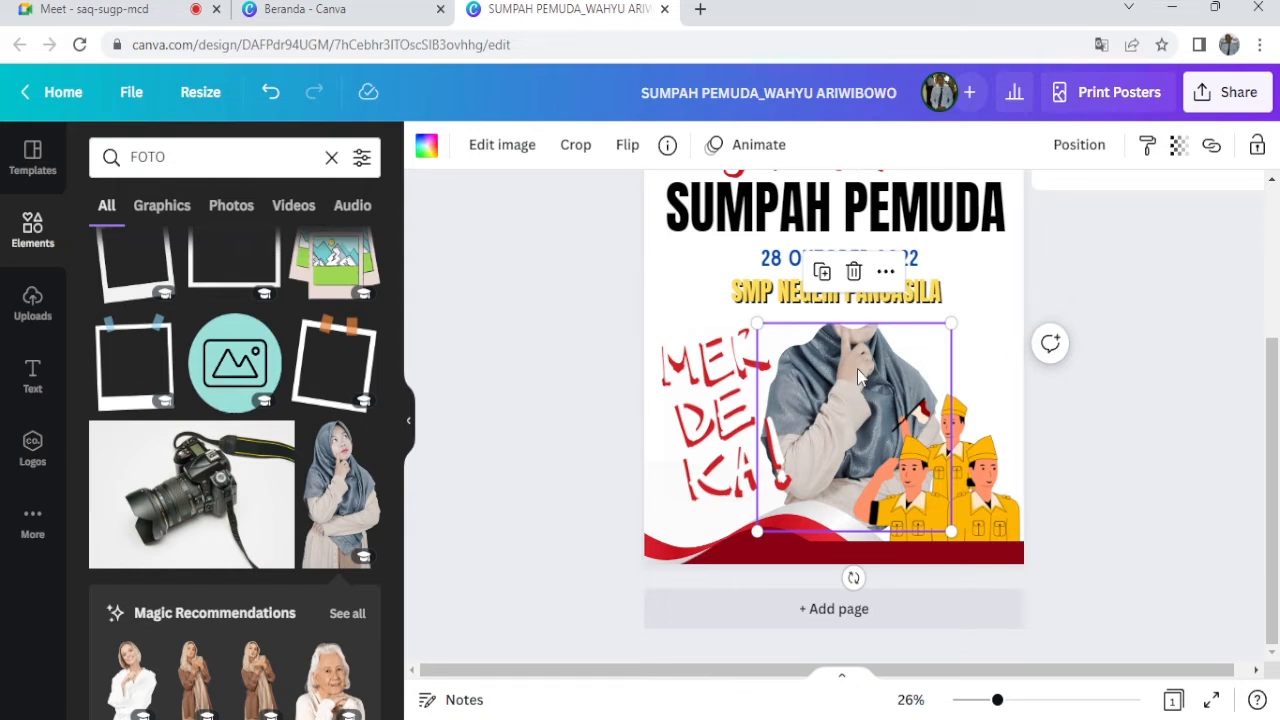
mouse_move(858, 374)
left_mouse_down()
mouse_move(857, 392)
mouse_move(849, 381)
left_mouse_up()
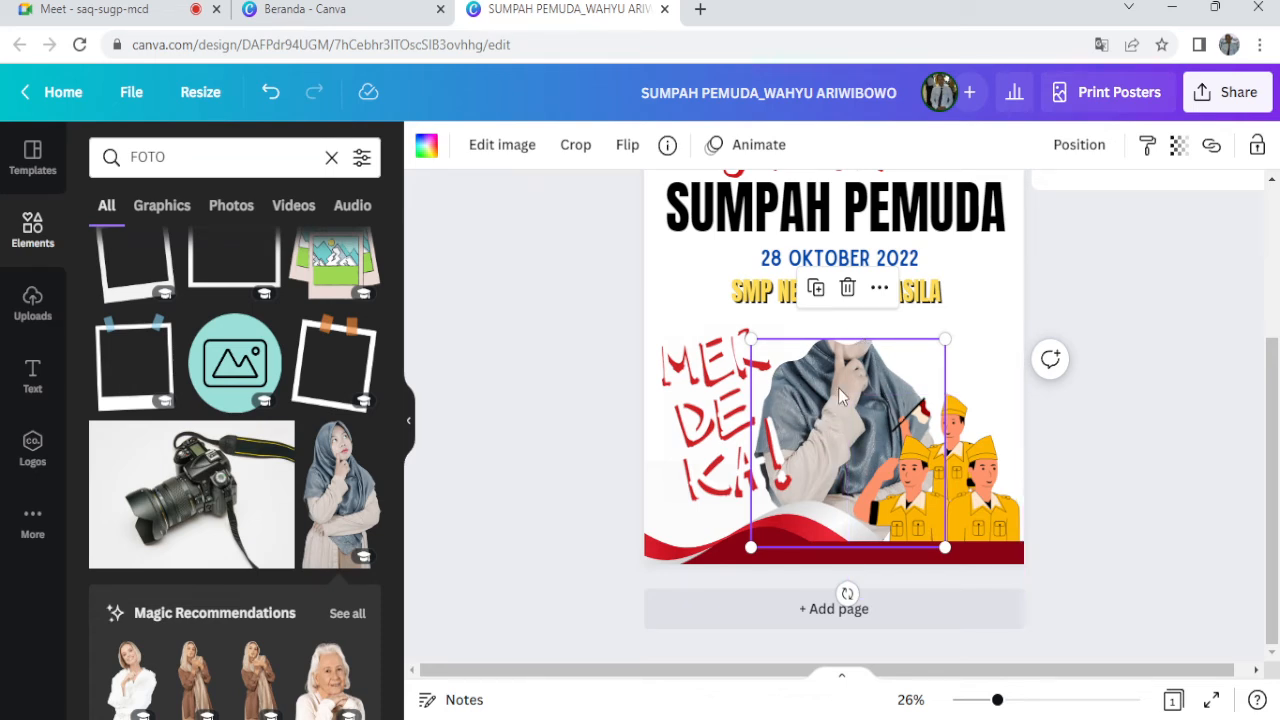
Undo the photo fill and the frame's earlier changes until the scalloped frame is removed from the poster.
left_click(279, 98)
left_click(279, 98)
left_click(279, 98)
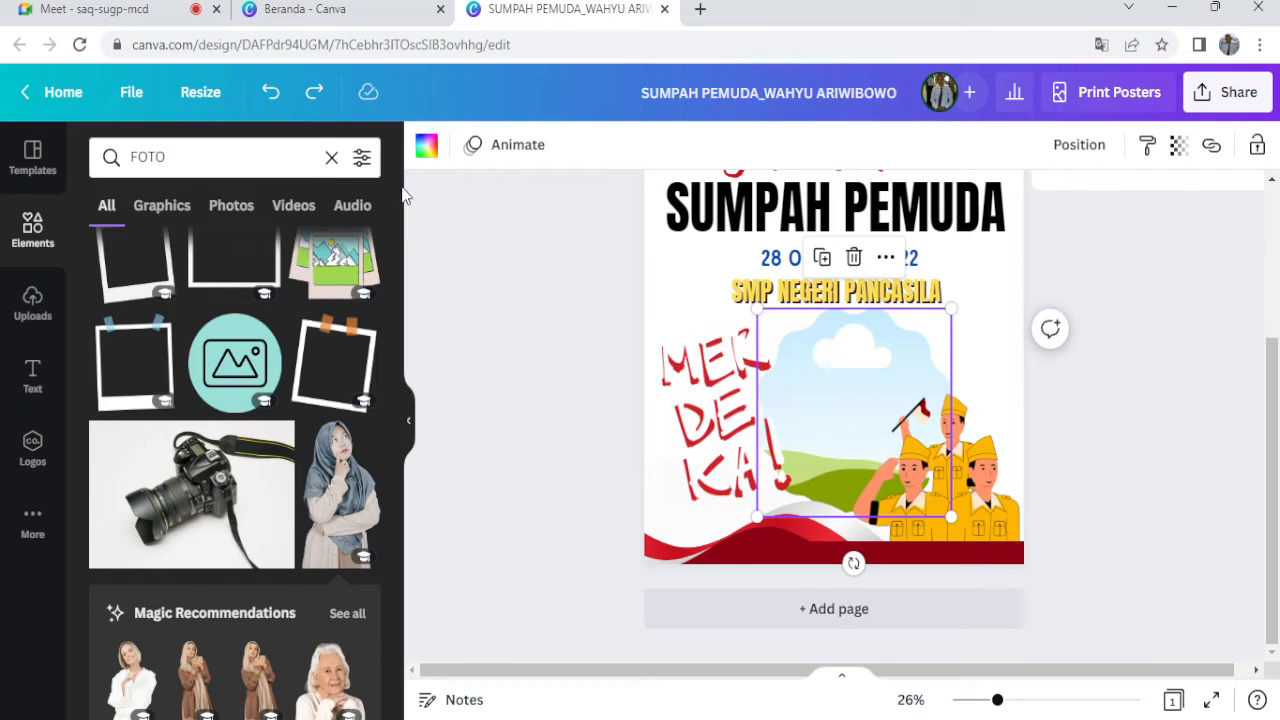
left_click(268, 98)
left_click(174, 158)
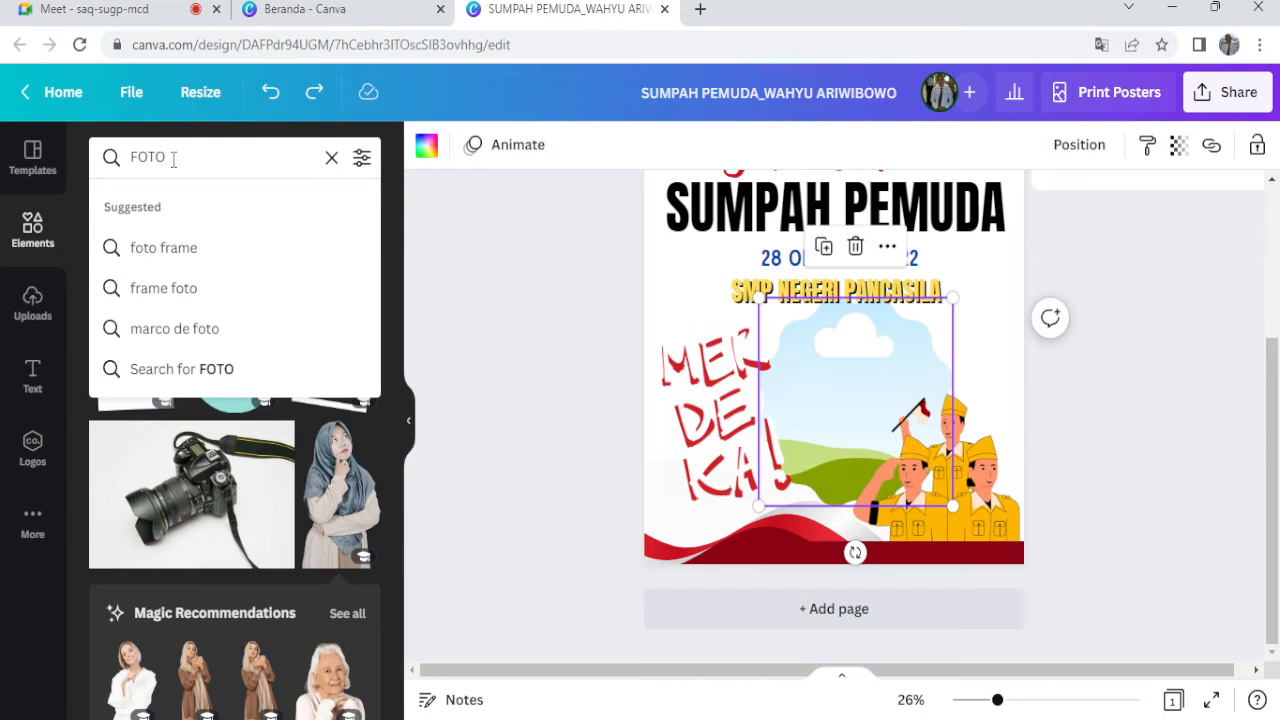
left_click(903, 372)
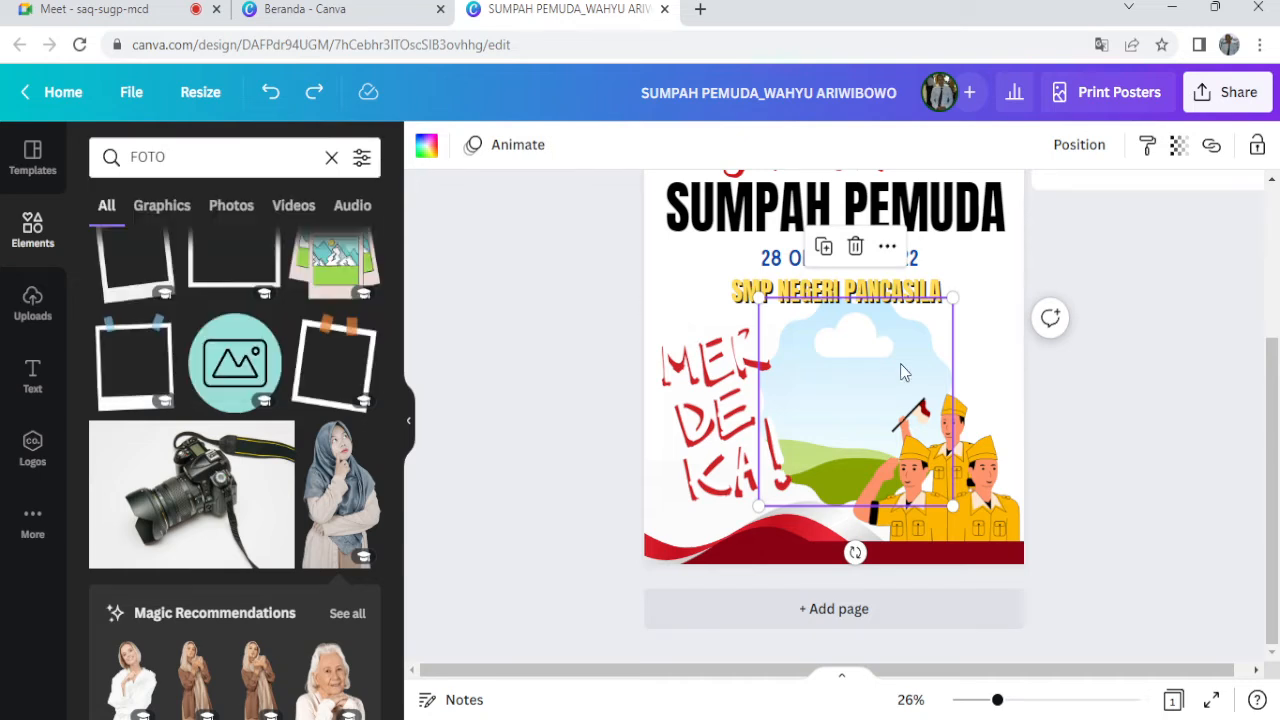
left_click(273, 97)
left_click(273, 97)
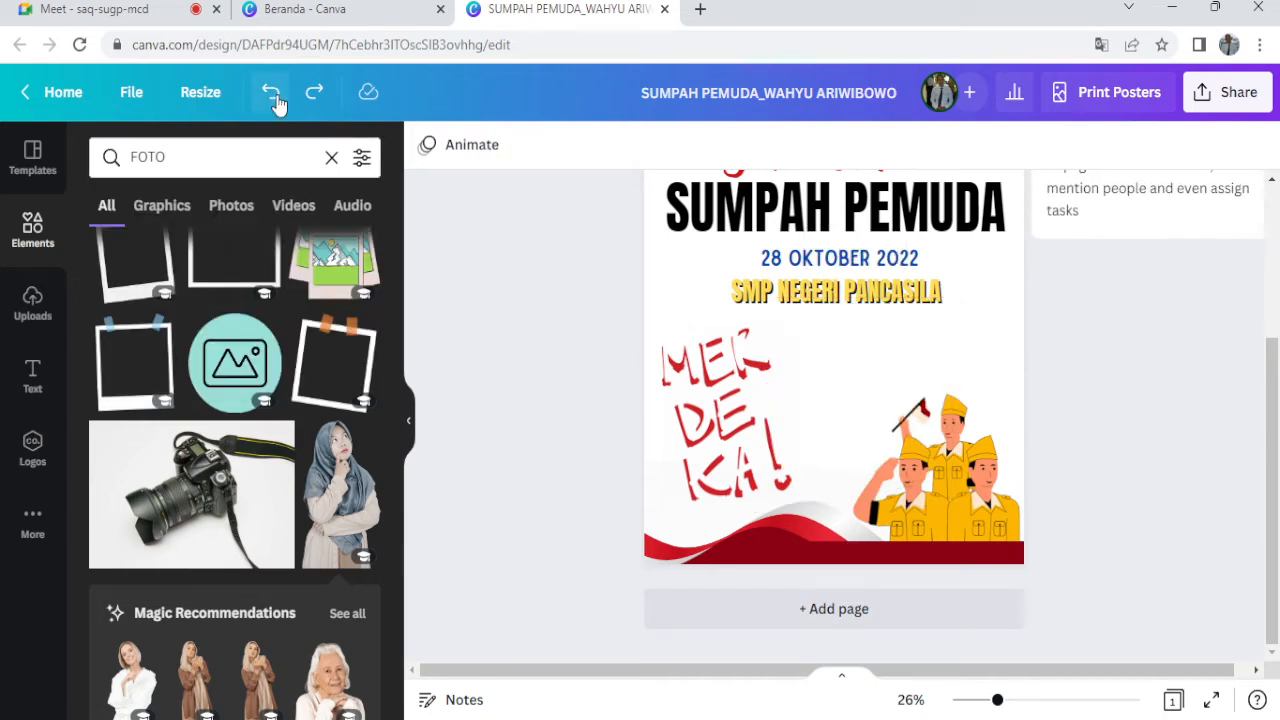
Search the elements library for FRAME instead of FOTO.
left_click_drag(188, 154, 115, 152)
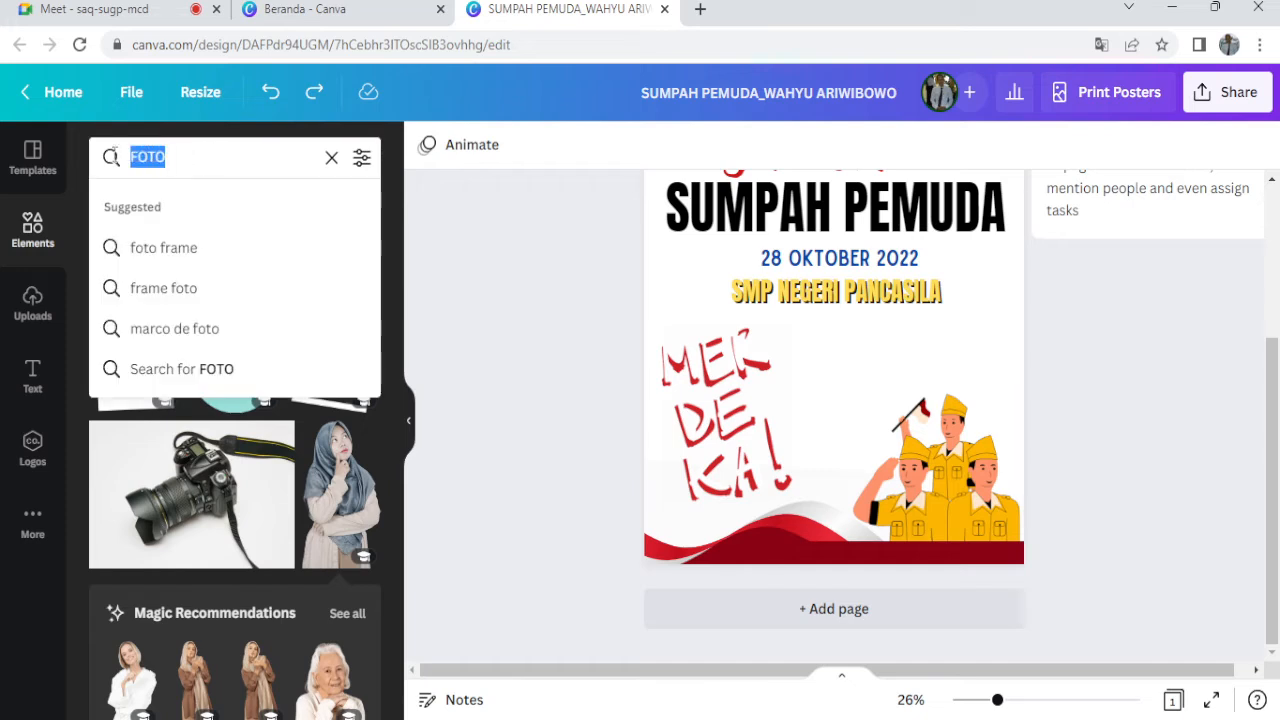
type("FRAME")
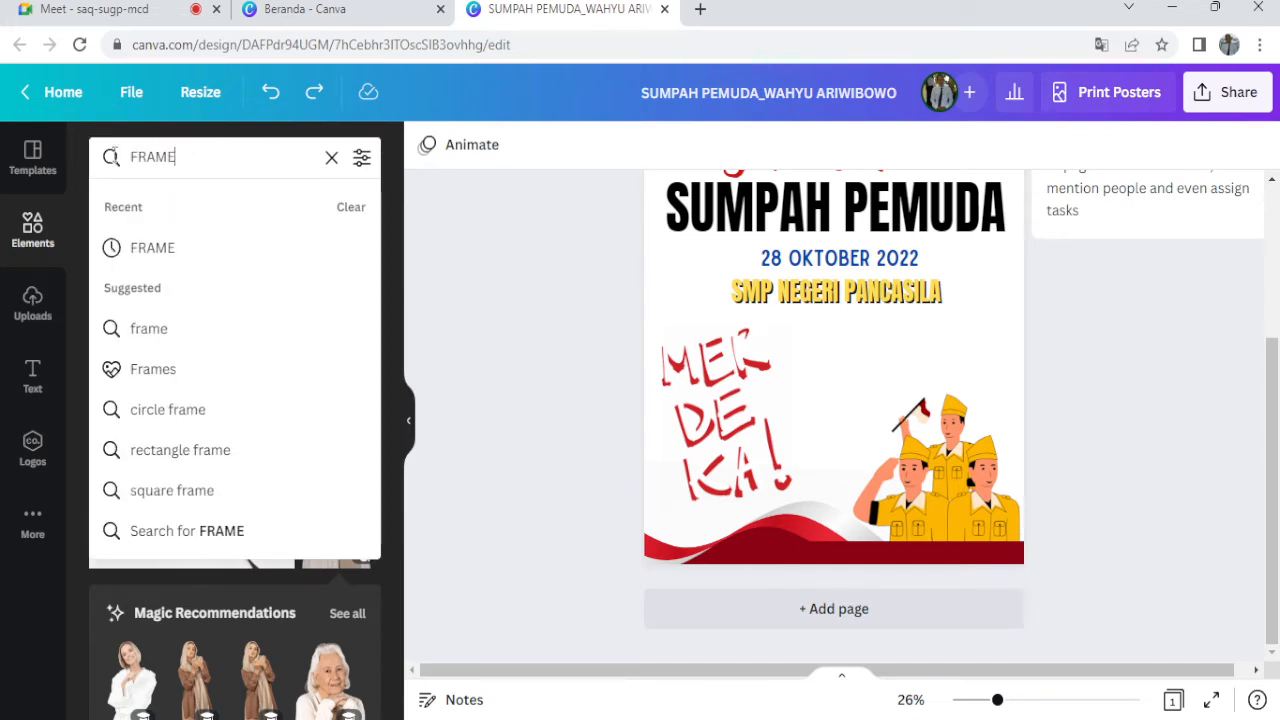
key("Return")
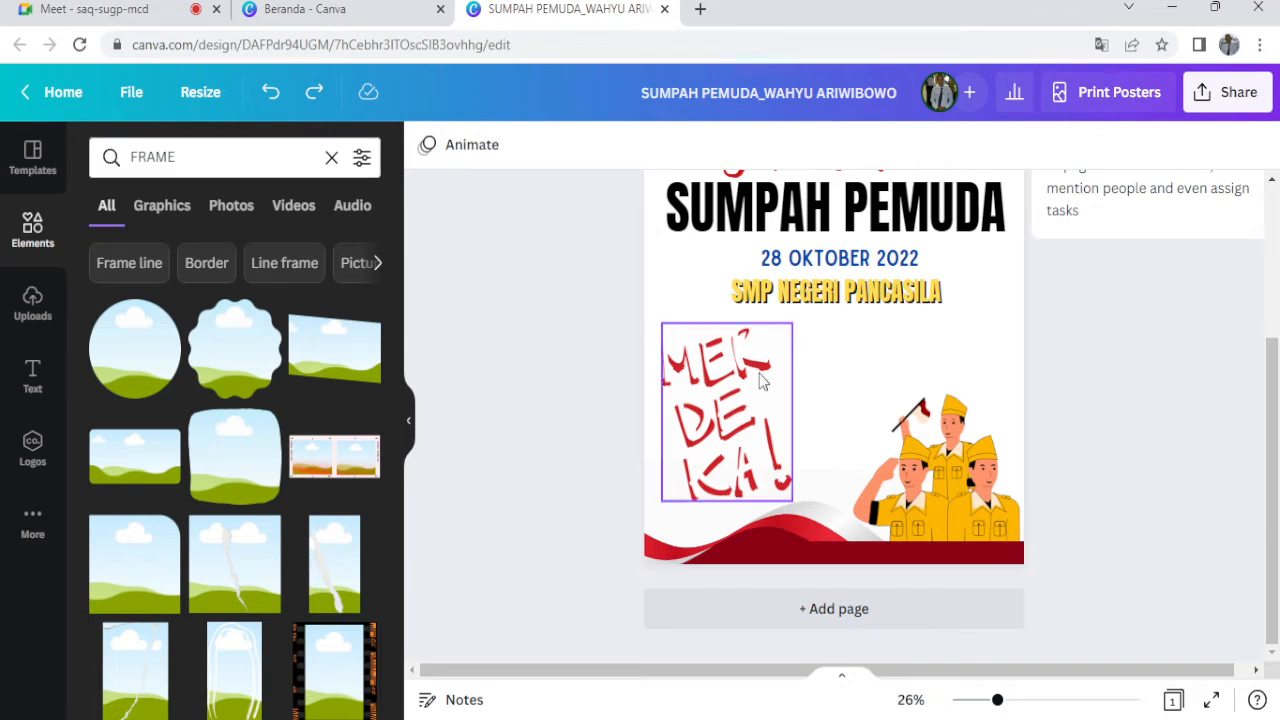
Place the slanted landscape frame beside the MERDEKA! lettering, behind the other artwork, and slightly enlarge it.
left_click_drag(335, 365, 809, 389)
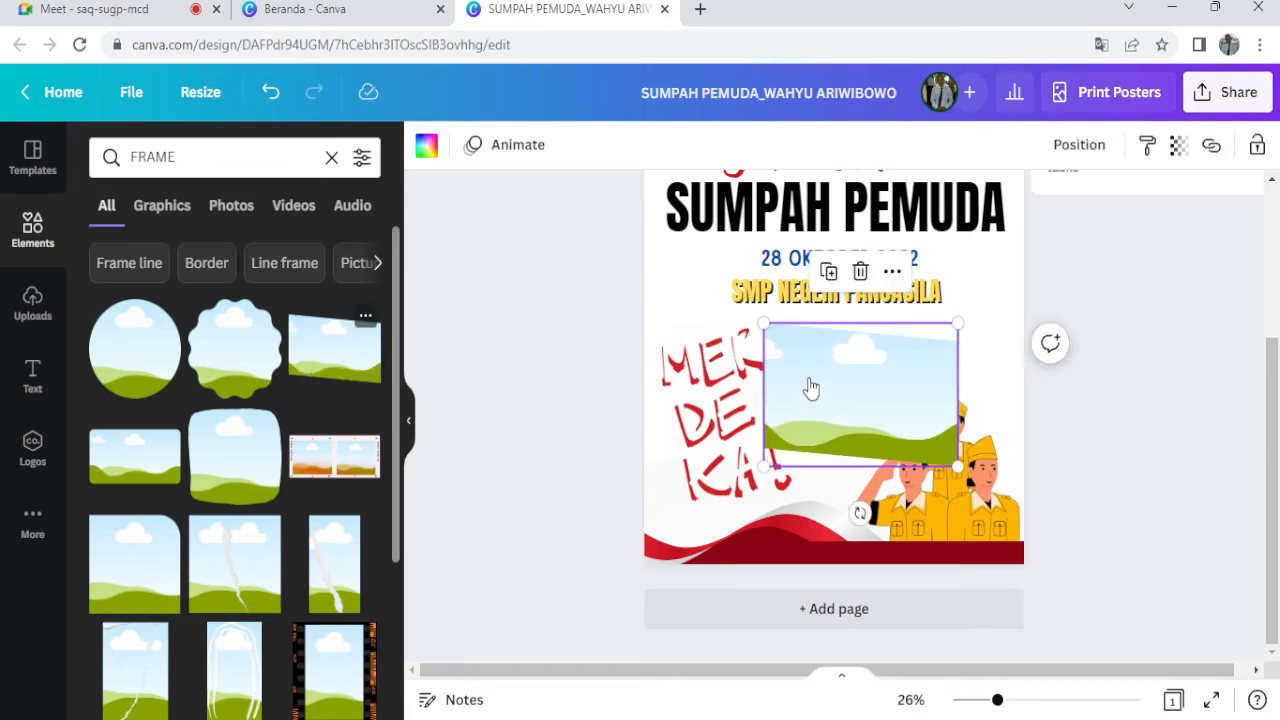
right_click(875, 392)
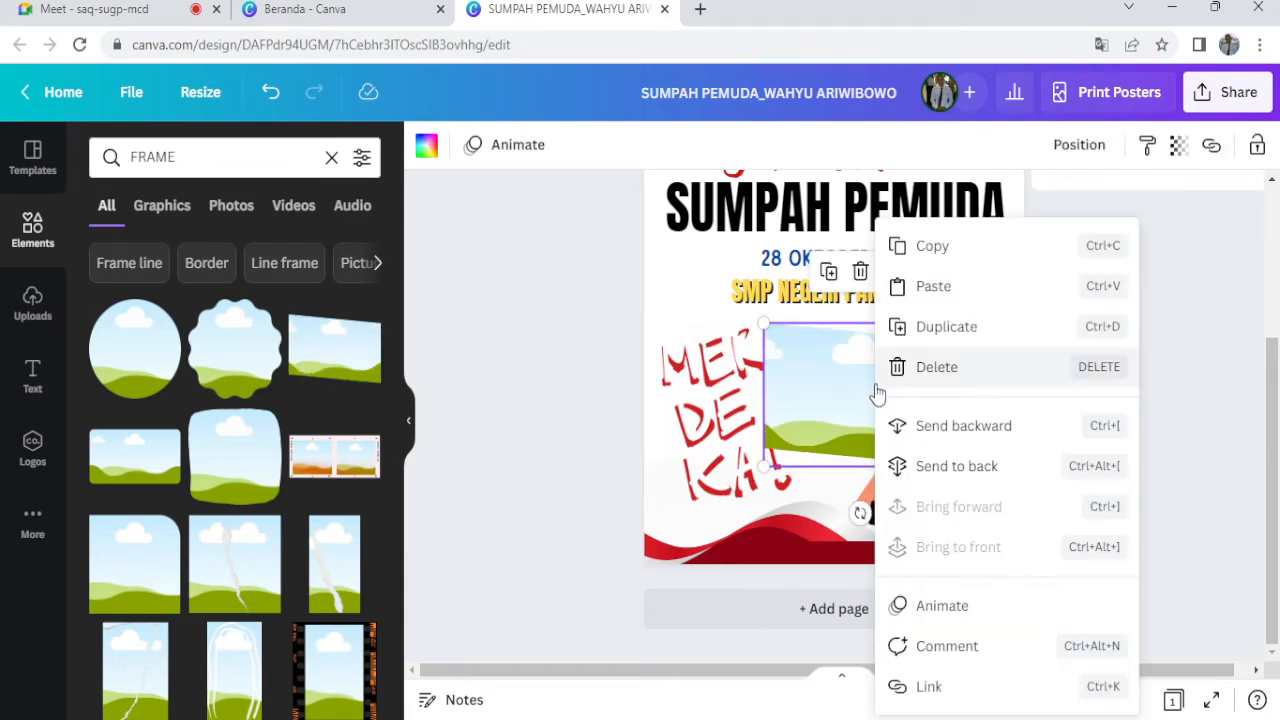
left_click(910, 466)
left_click_drag(955, 465, 965, 500)
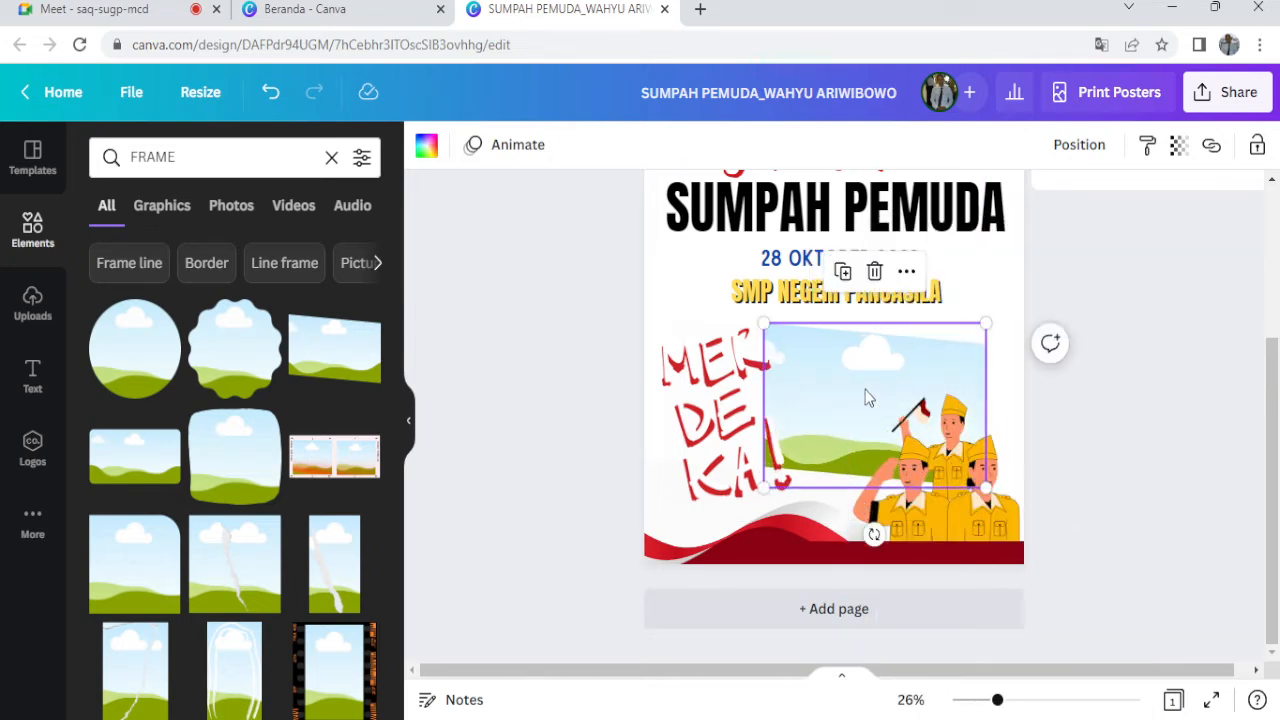
left_click_drag(855, 366, 840, 366)
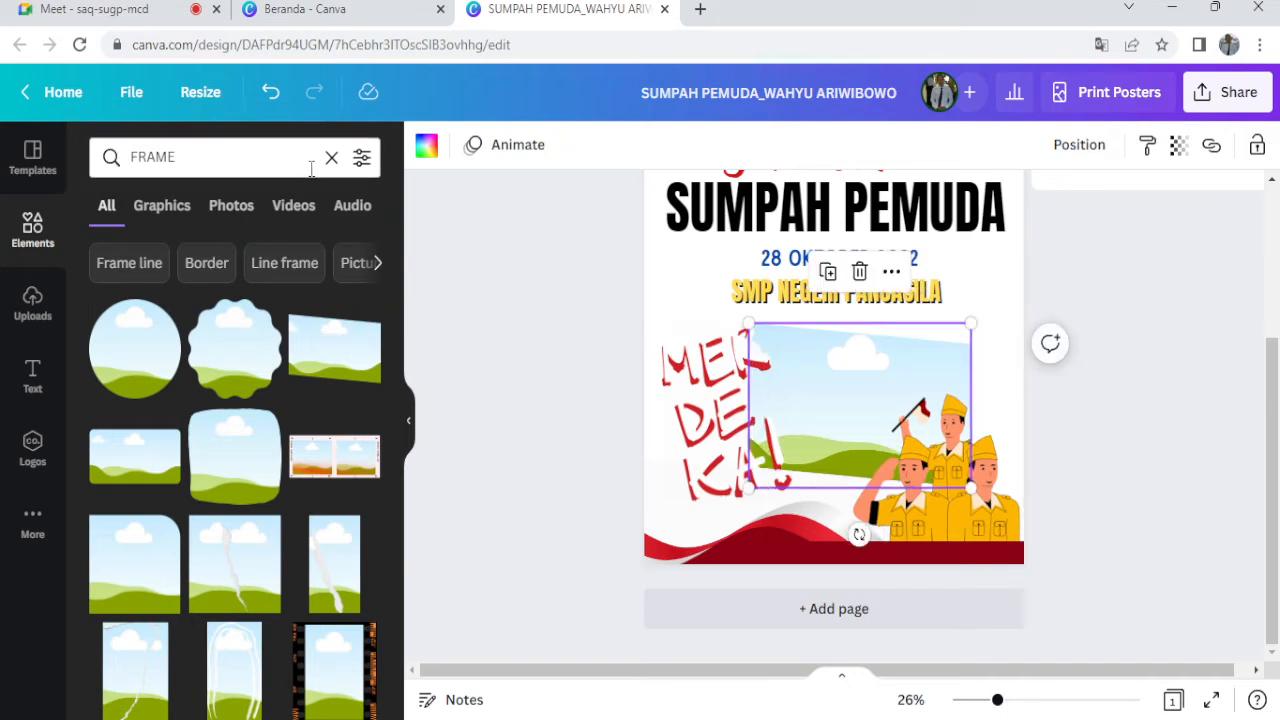
Undo the slanted frame's move, resizing, layering and placement.
left_click(271, 95)
left_click(272, 97)
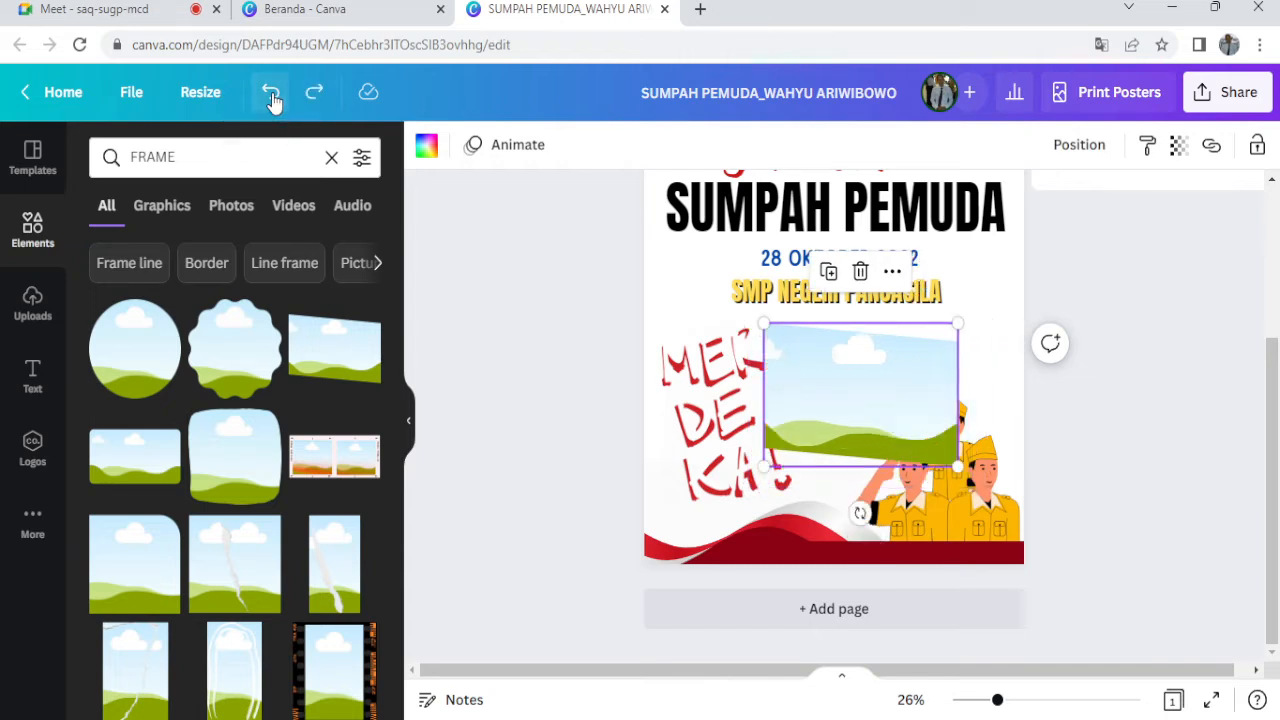
left_click(271, 97)
Add the nearly square white-bordered frame below the school name and send it to the back, behind the lettering and uniformed figures.
scroll(302, 487, "down", 4)
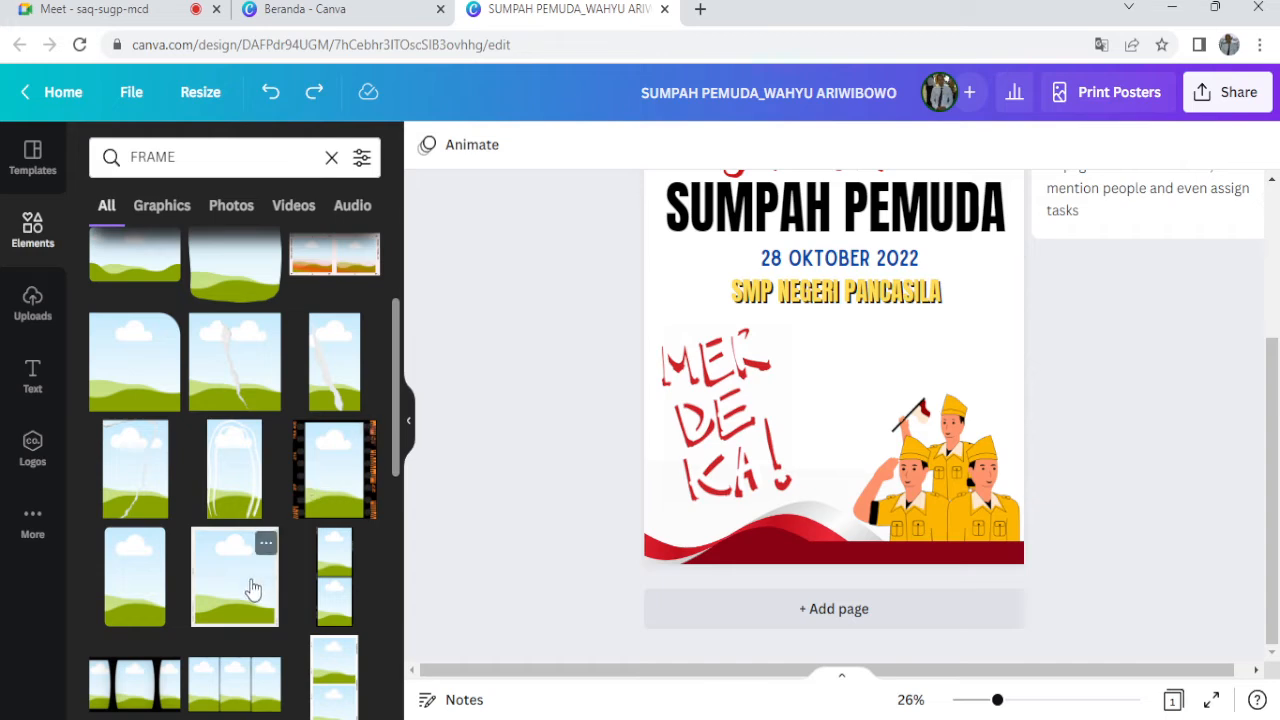
scroll(266, 578, "down", 6)
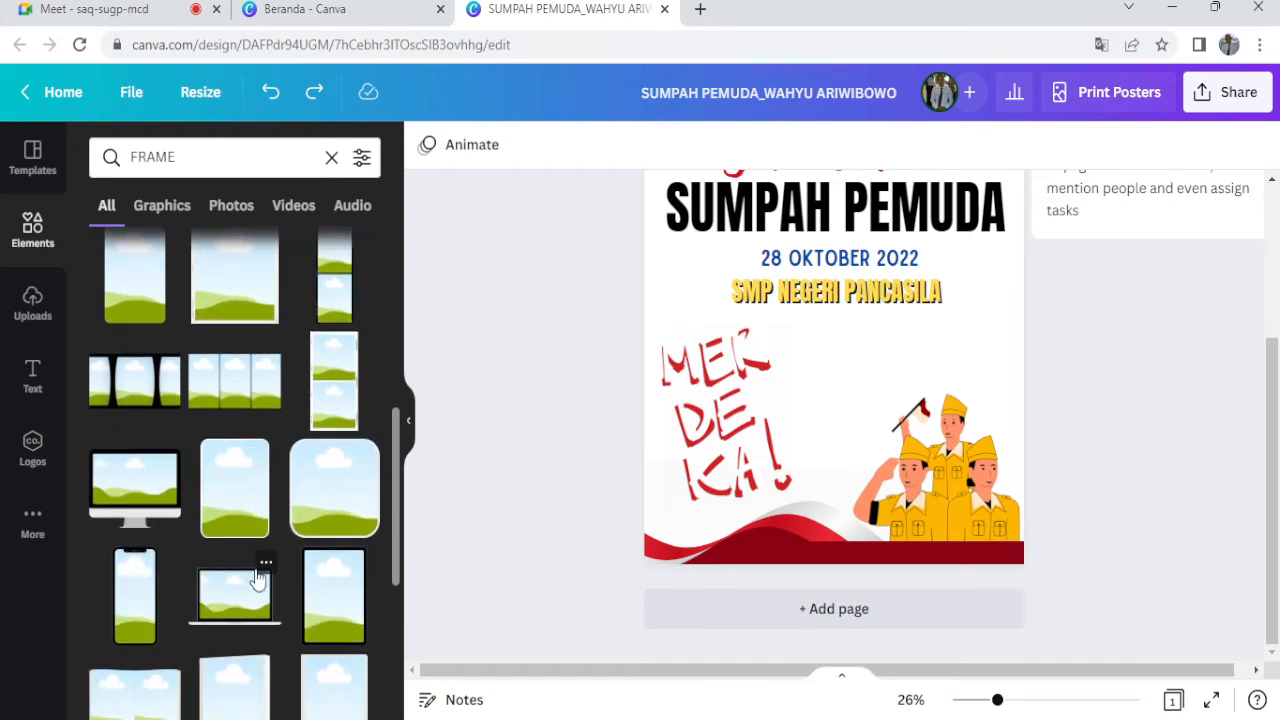
scroll(257, 577, "up", 4)
left_click_drag(234, 480, 808, 355)
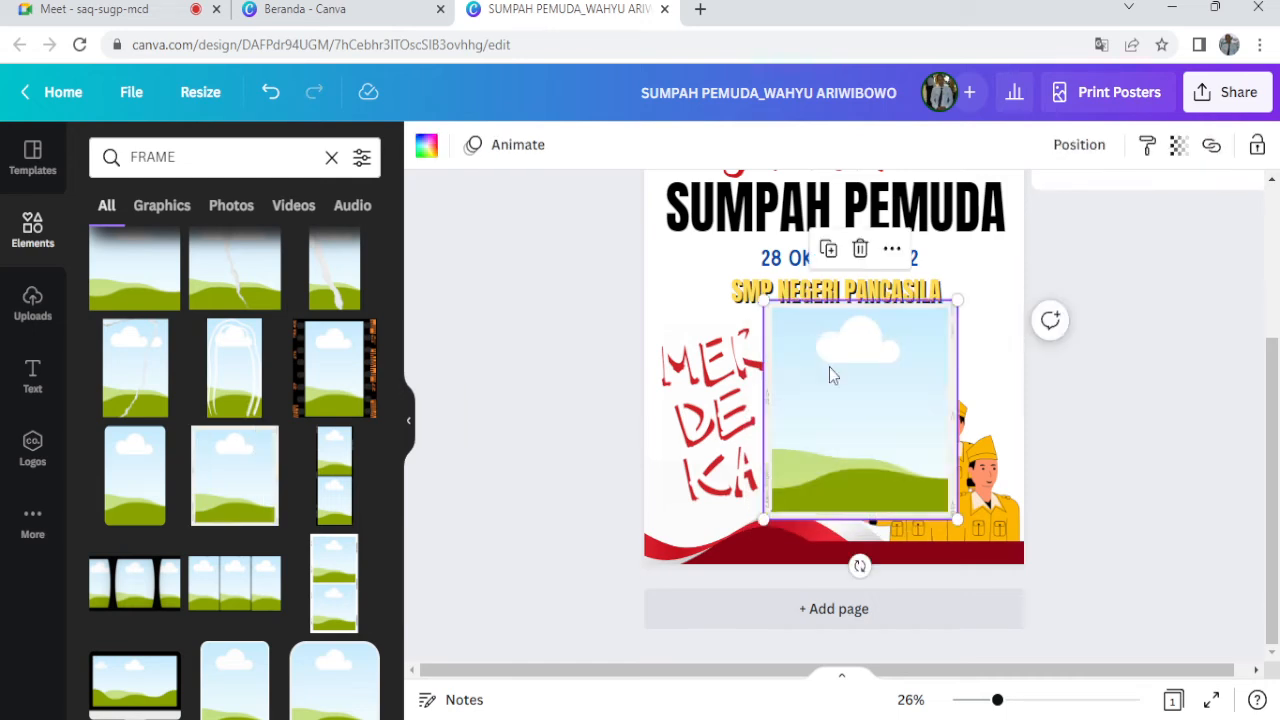
right_click(858, 382)
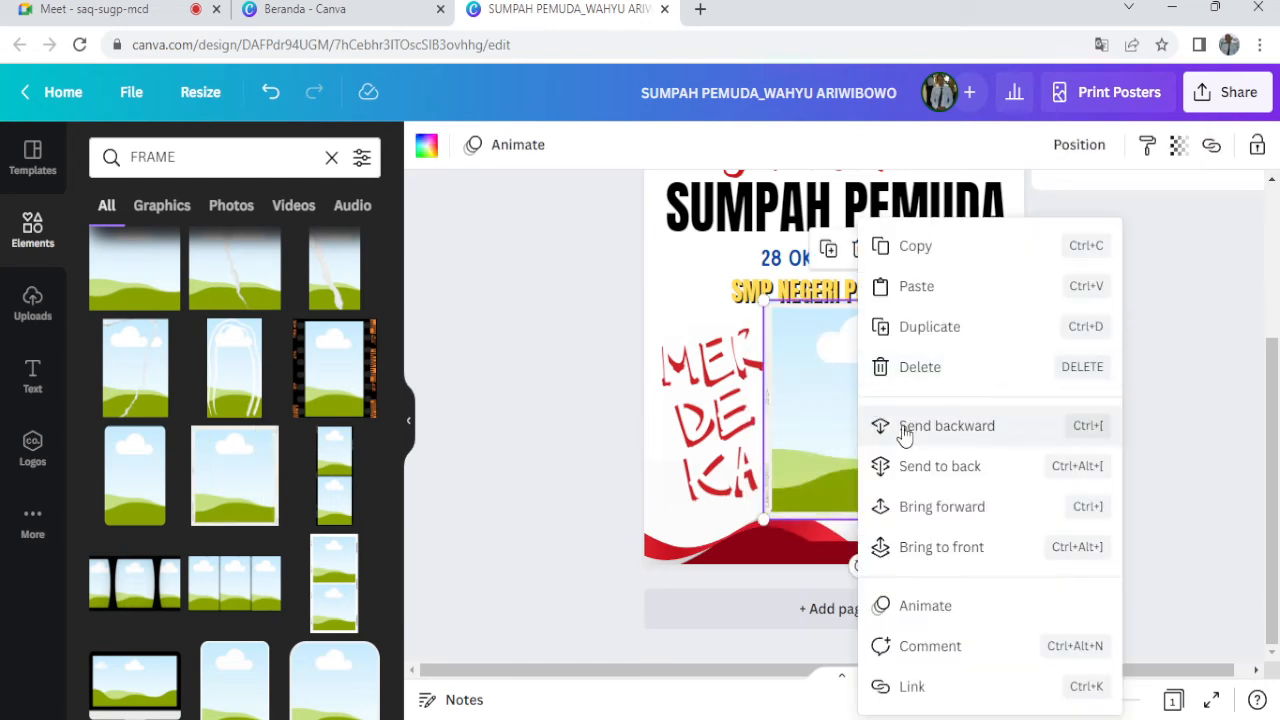
left_click(914, 463)
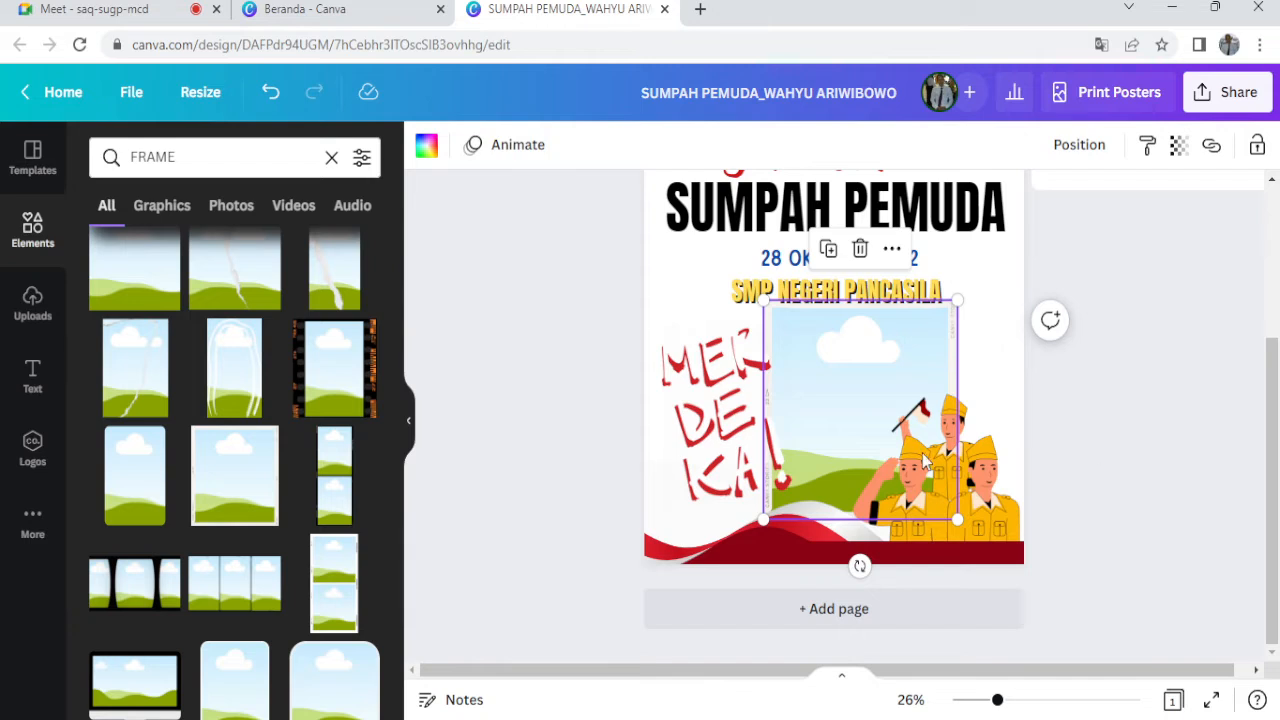
Search the elements library for FOTO to find a photo for the white-bordered frame.
left_click(330, 160)
type("FOT")
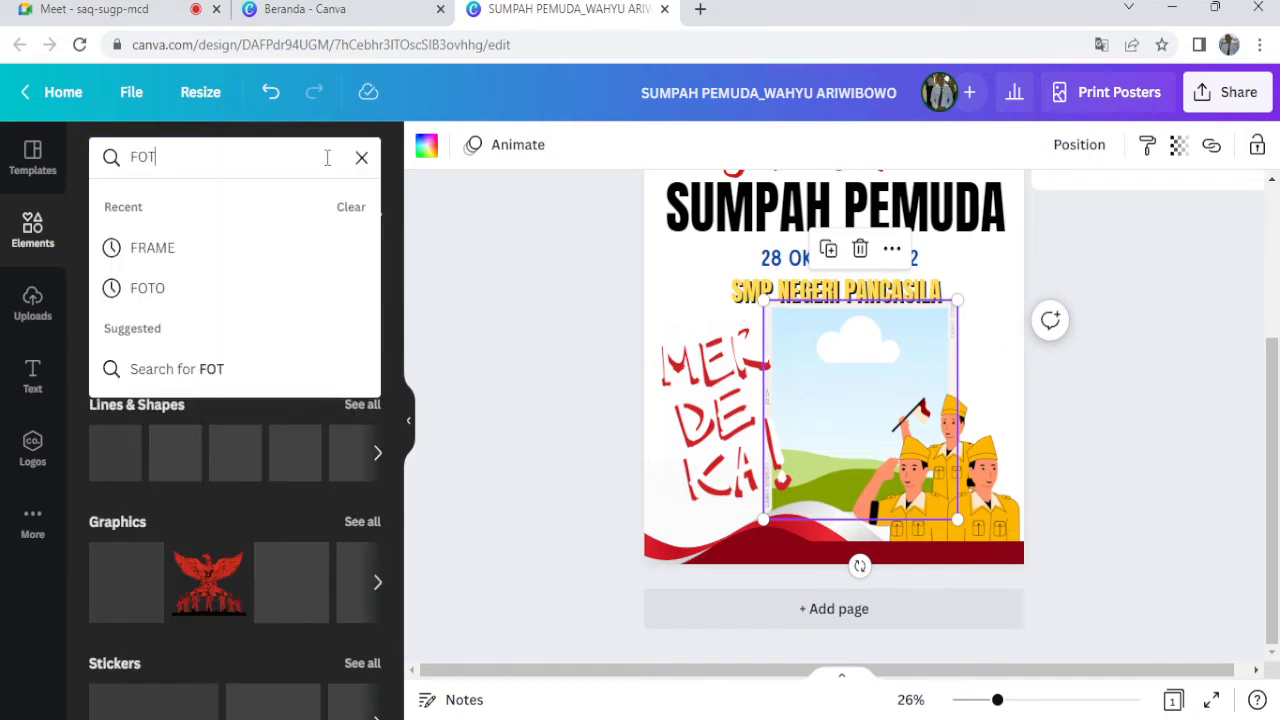
type("O")
key("Return")
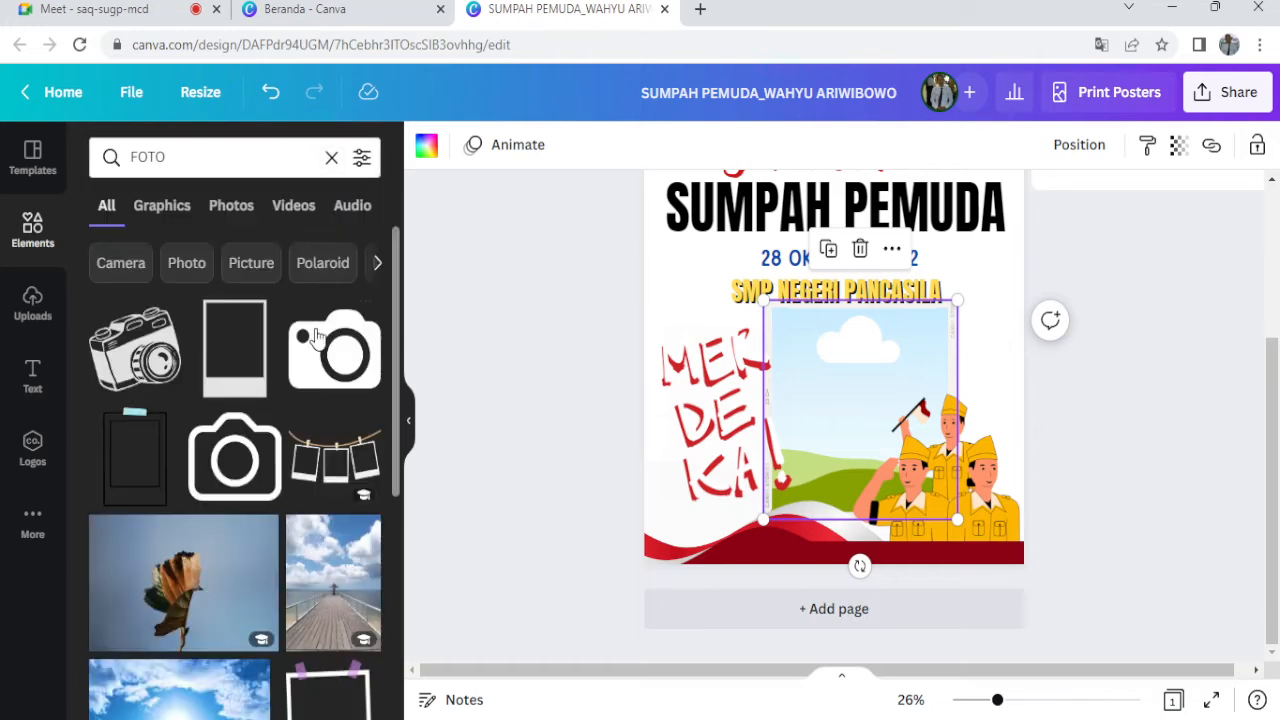
Fill the white-bordered frame with the cutout photo of the thinking woman in a headscarf and move the frame slightly lower.
scroll(325, 457, "down", 10)
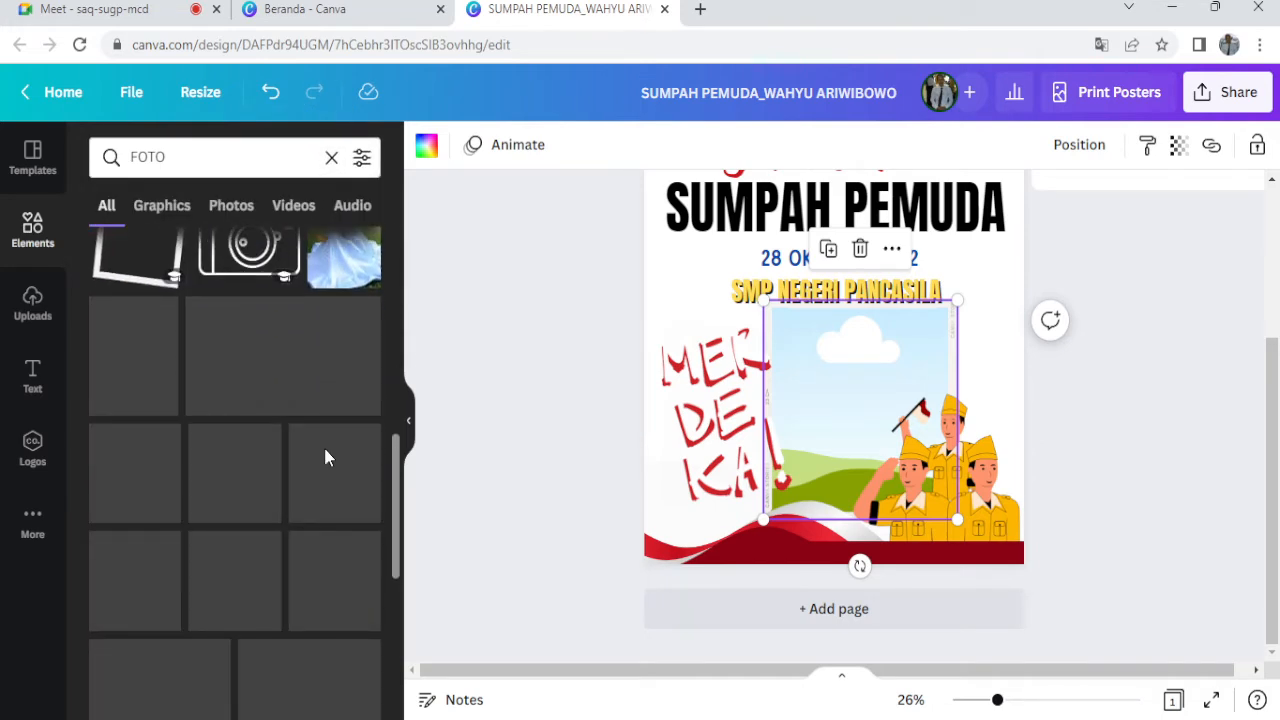
scroll(325, 457, "down", 6)
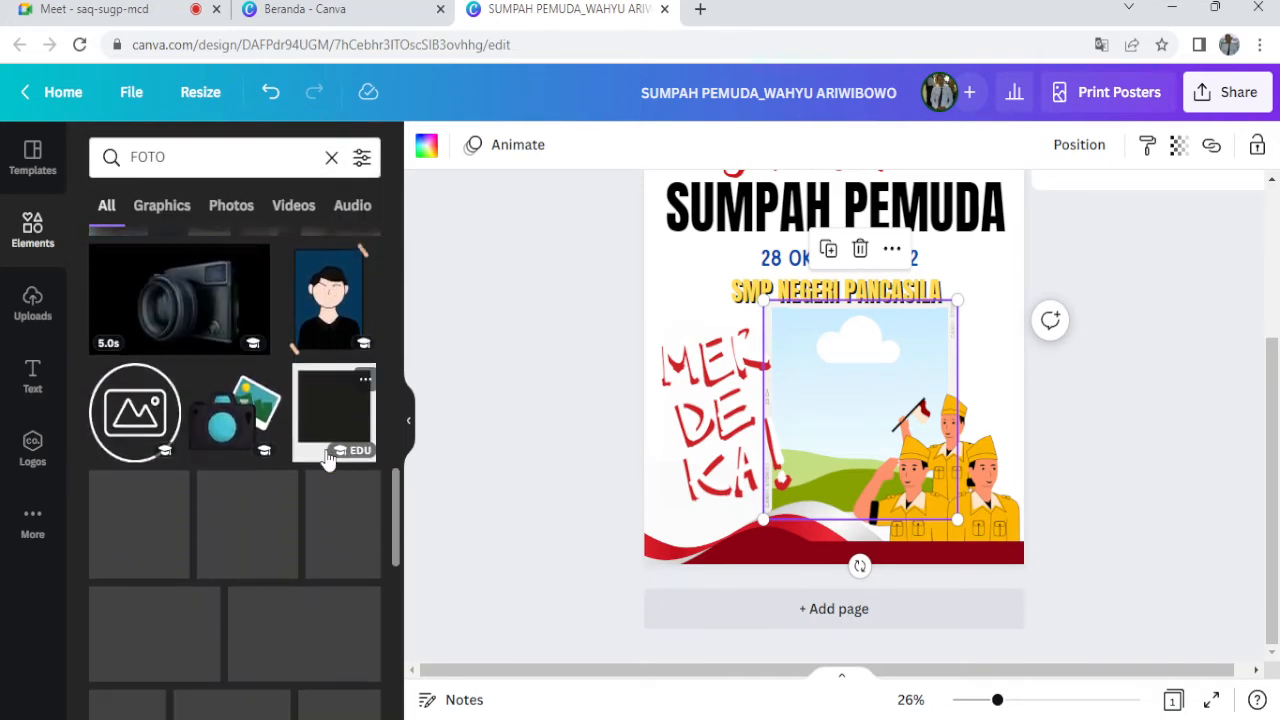
scroll(325, 457, "down", 5)
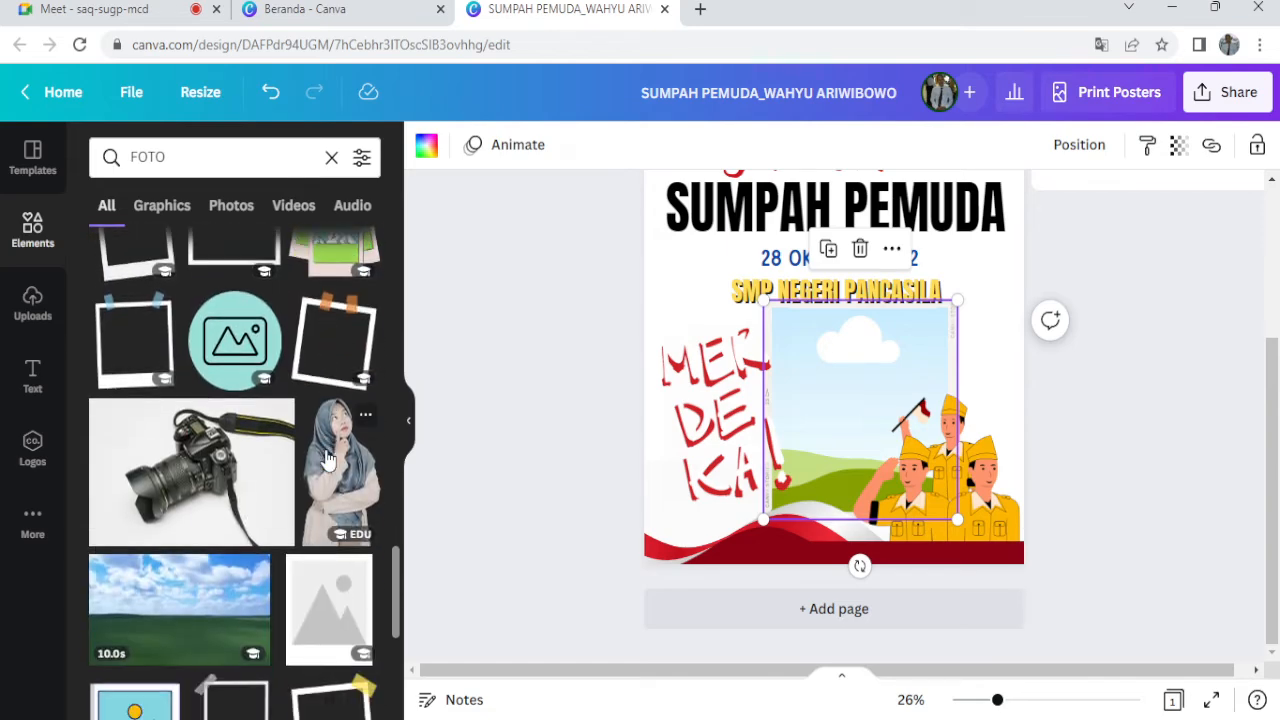
left_click_drag(337, 476, 825, 417)
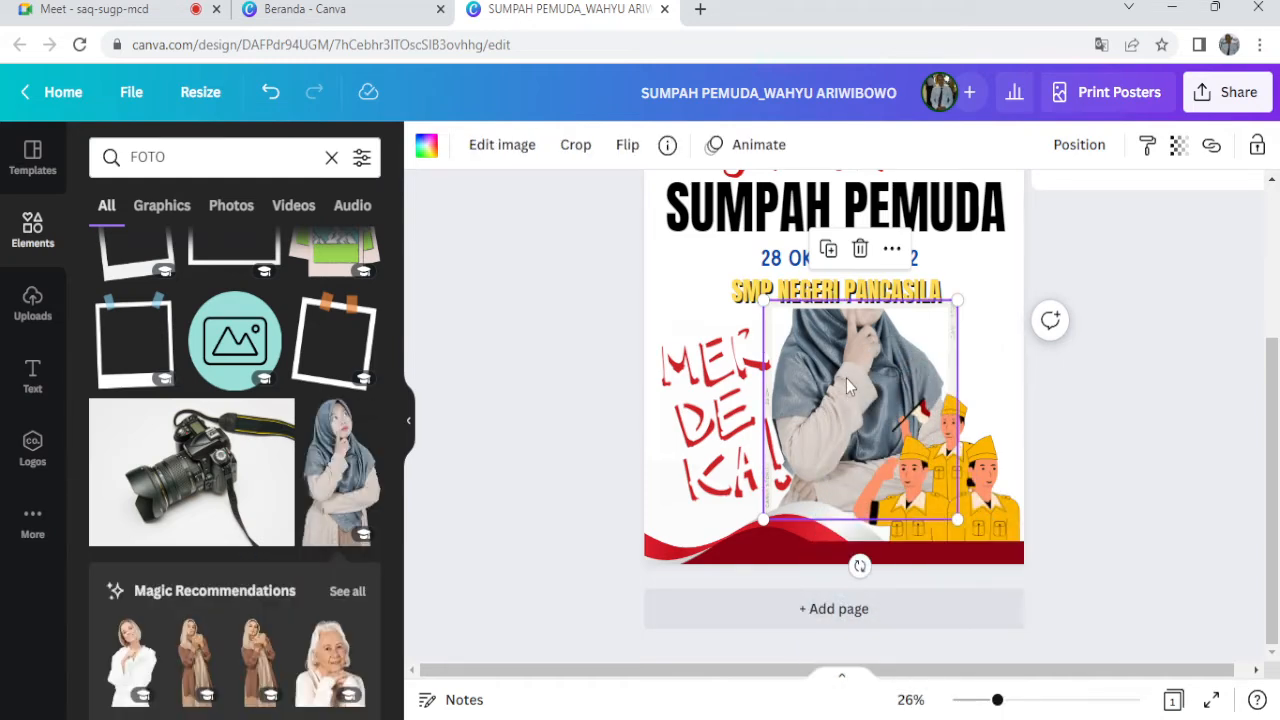
left_click_drag(848, 368, 845, 410)
mouse_move(760, 339)
left_mouse_down()
mouse_move(746, 322)
mouse_move(764, 338)
left_mouse_up()
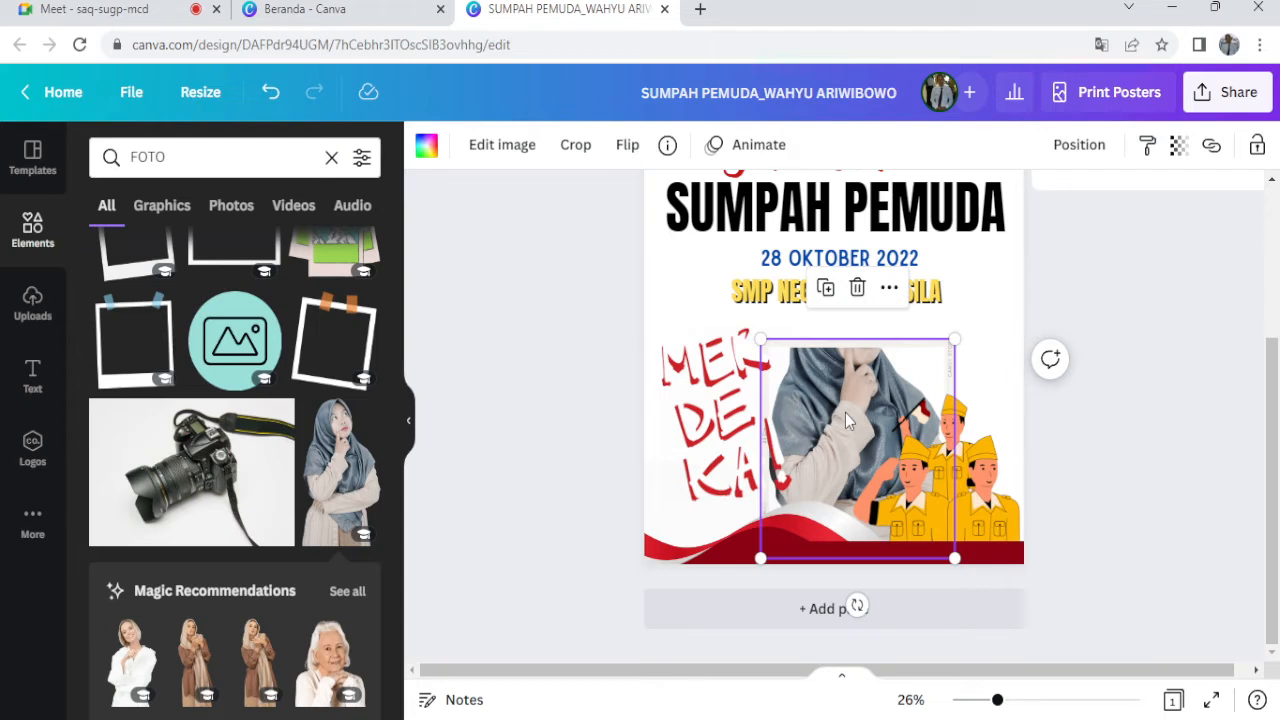
Delete the filled frame, then add the woman's cutout directly to the poster and shrink it to fit below the school name.
right_click(845, 415)
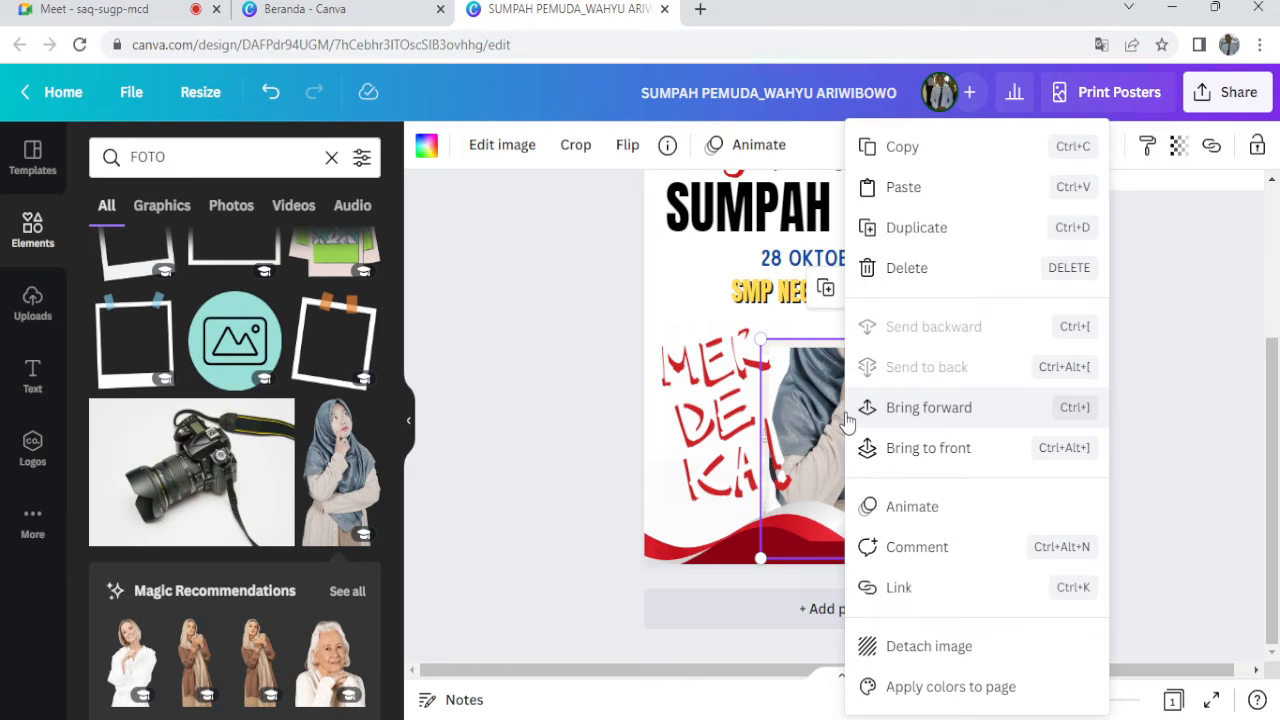
left_click(887, 270)
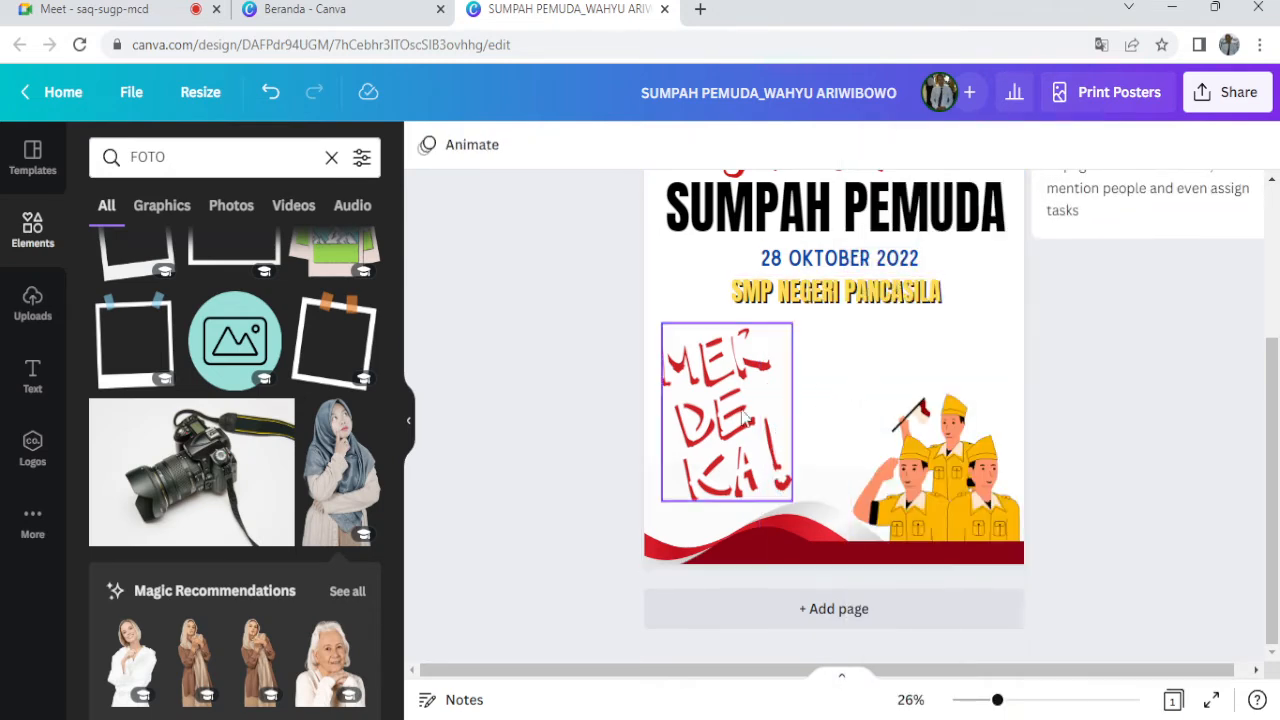
left_click_drag(348, 472, 849, 392)
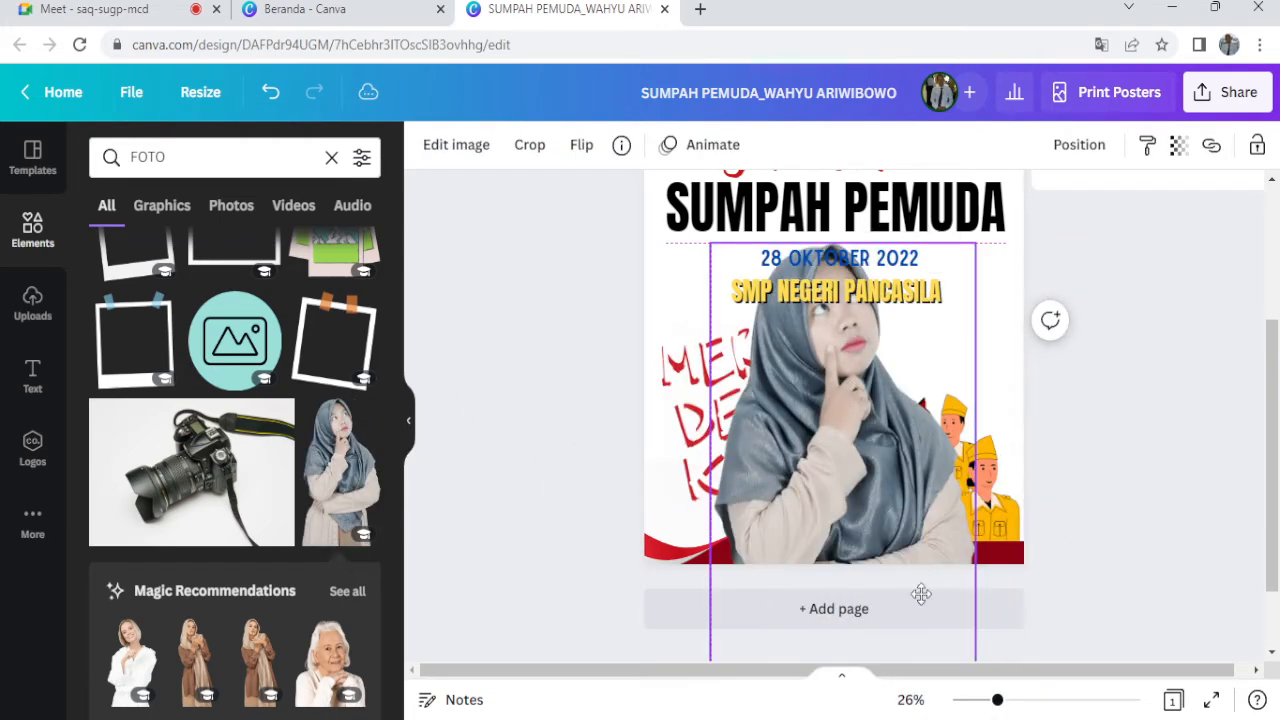
left_click_drag(708, 245, 815, 435)
left_click_drag(885, 530, 836, 400)
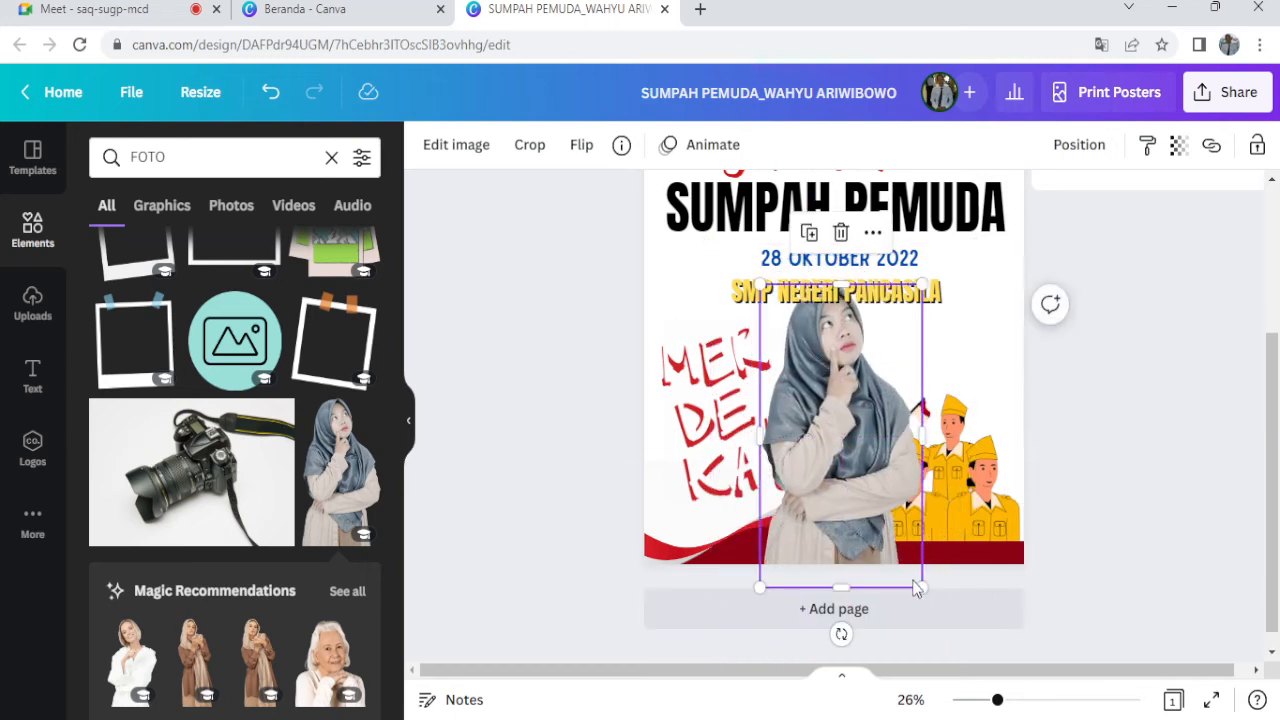
left_click_drag(921, 586, 867, 487)
Send the woman's cutout to the back and position it between the MERDEKA! lettering and the uniformed figures.
right_click(828, 410)
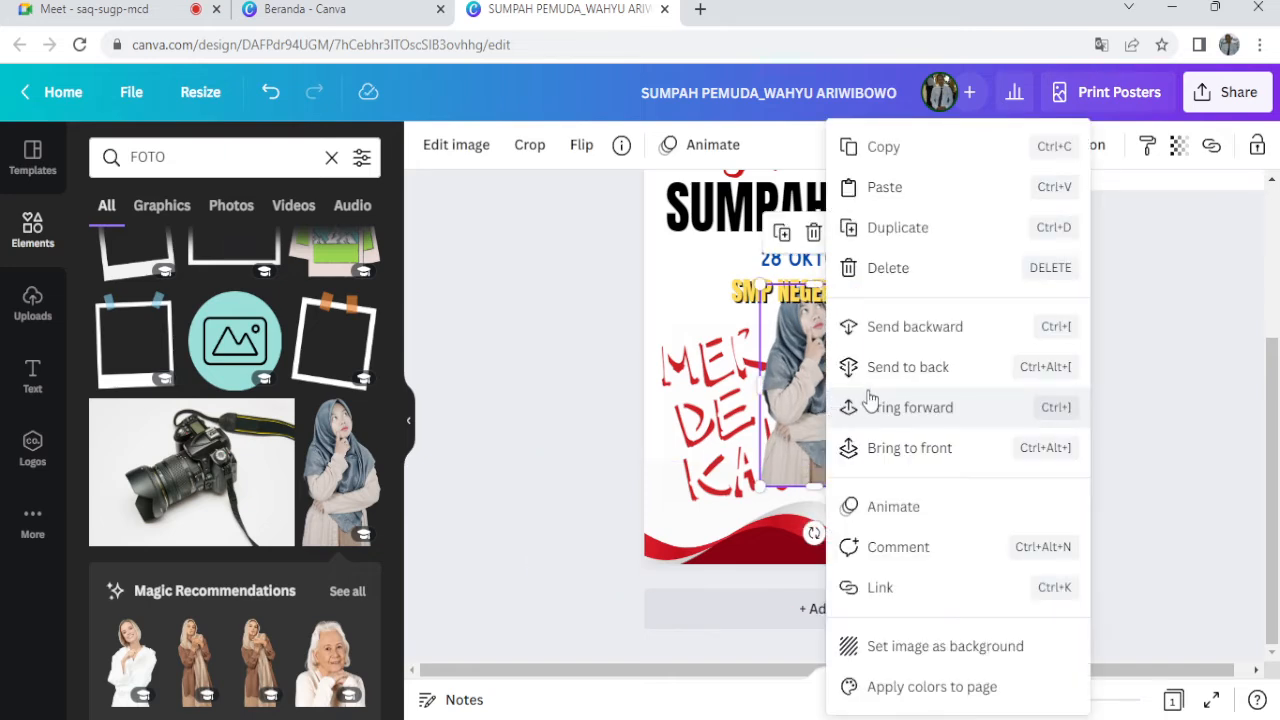
left_click(897, 378)
left_click_drag(840, 392, 847, 408)
left_click(1134, 449)
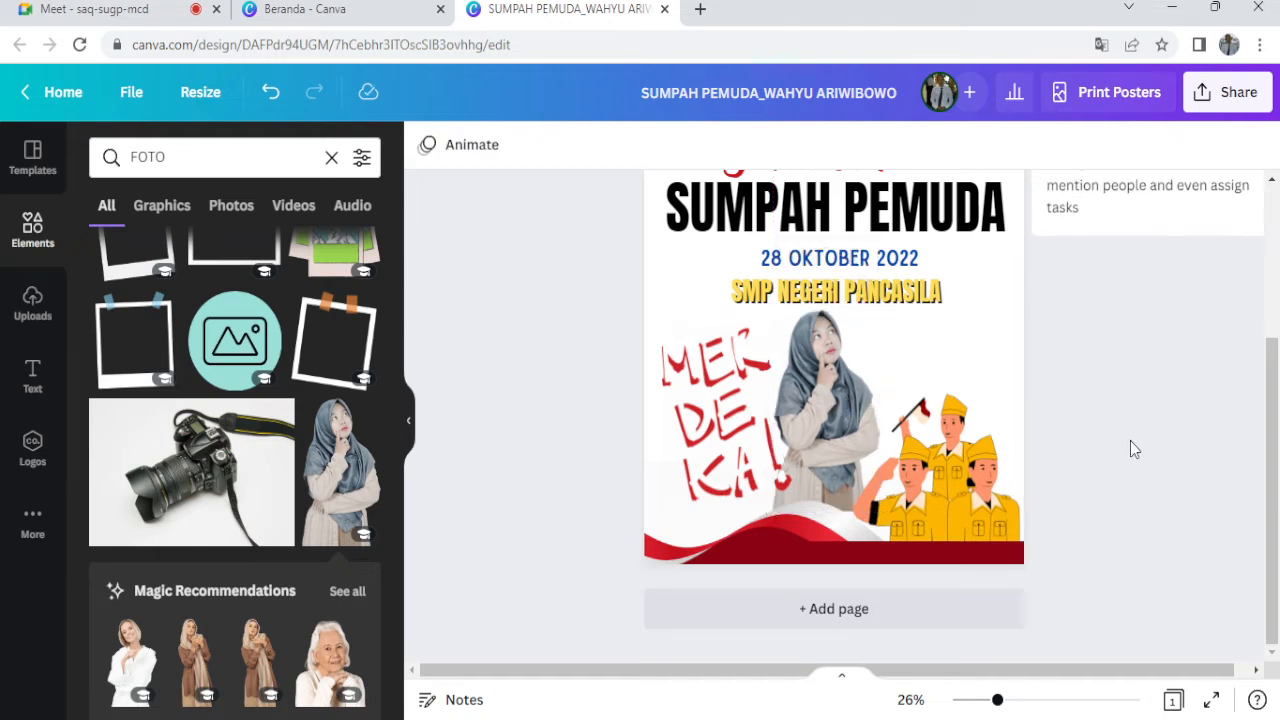
Shrink the MERDEKA! lettering slightly and move it a little lower beside the woman's photo.
scroll(1133, 449, "up", 2)
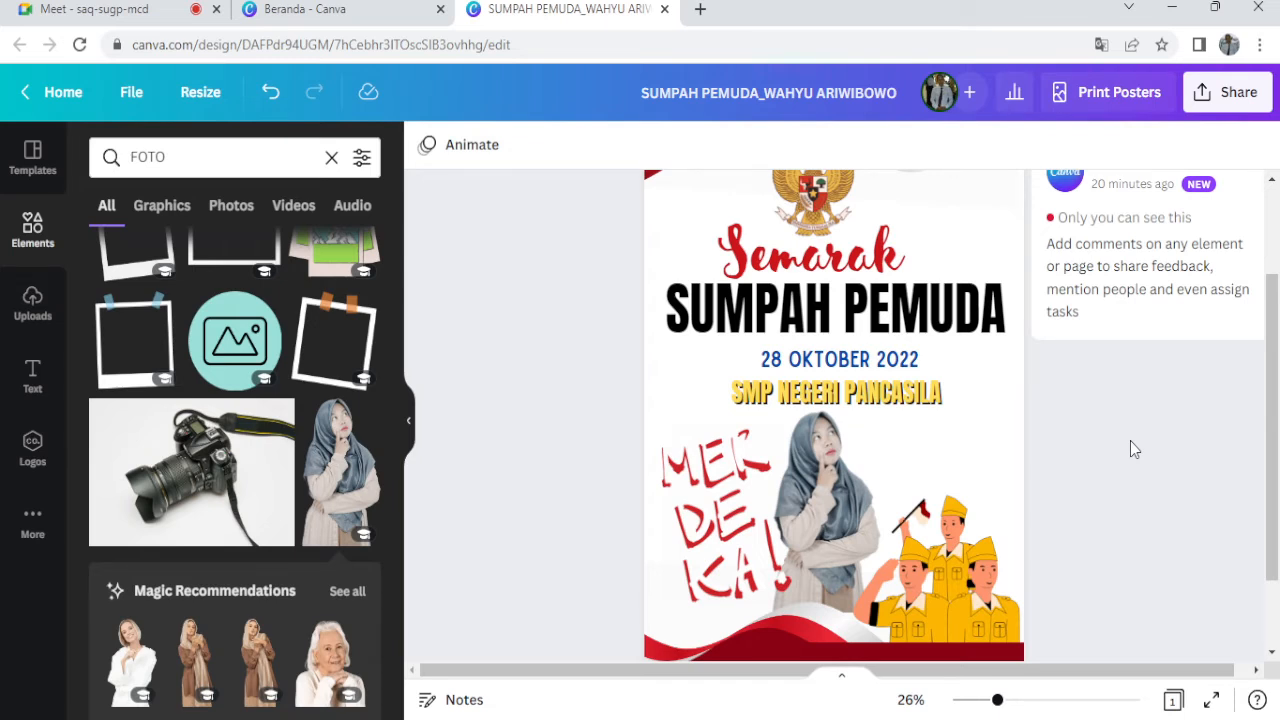
scroll(1130, 441, "down", 2)
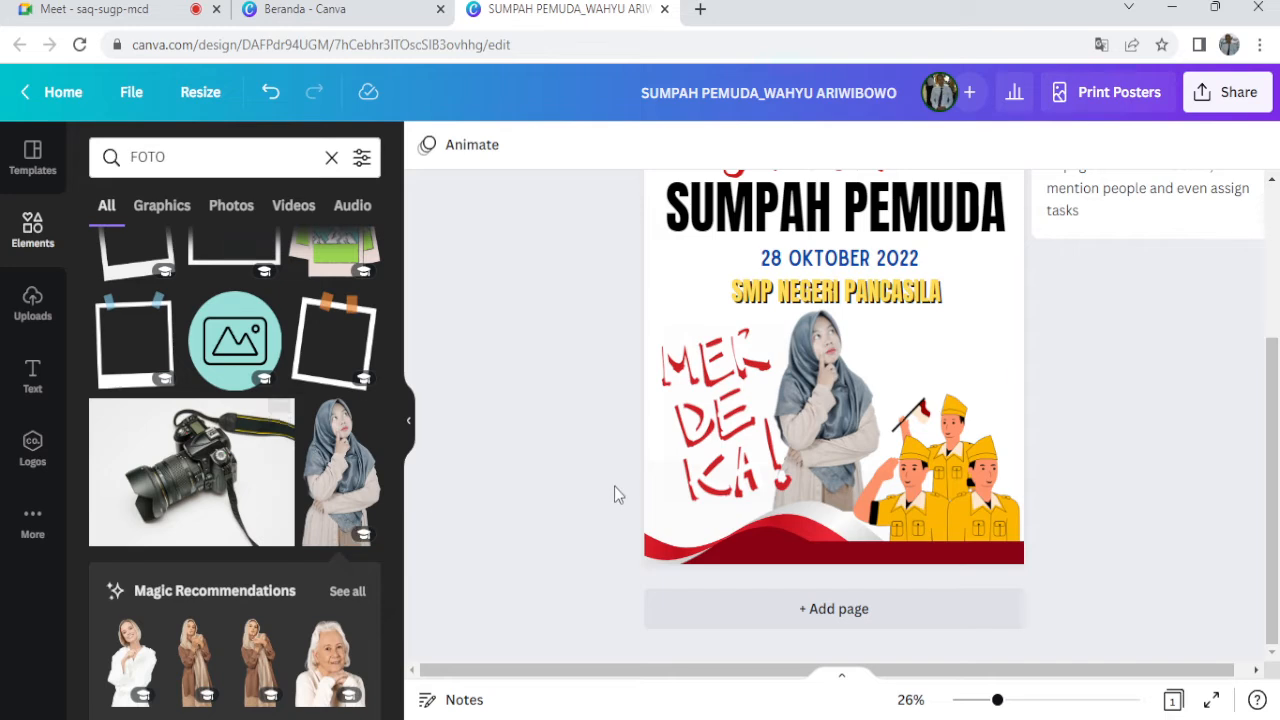
scroll(779, 462, "up", 2)
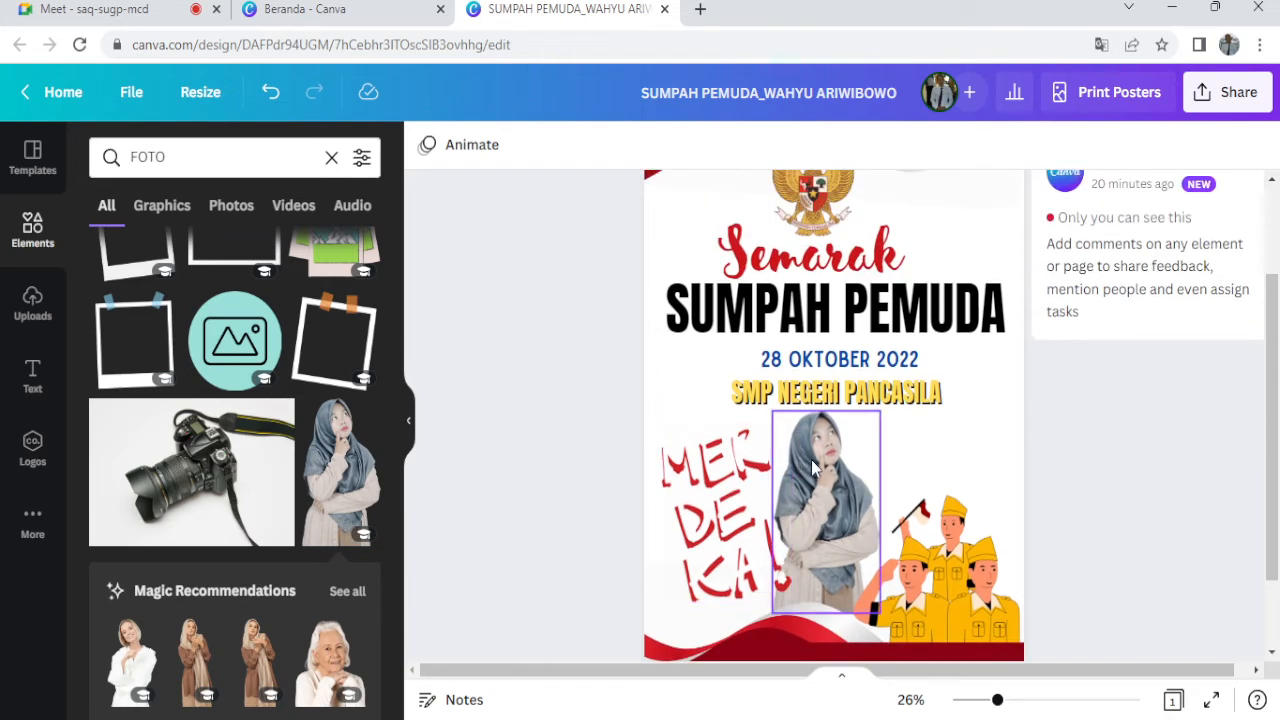
left_click_drag(754, 476, 752, 480)
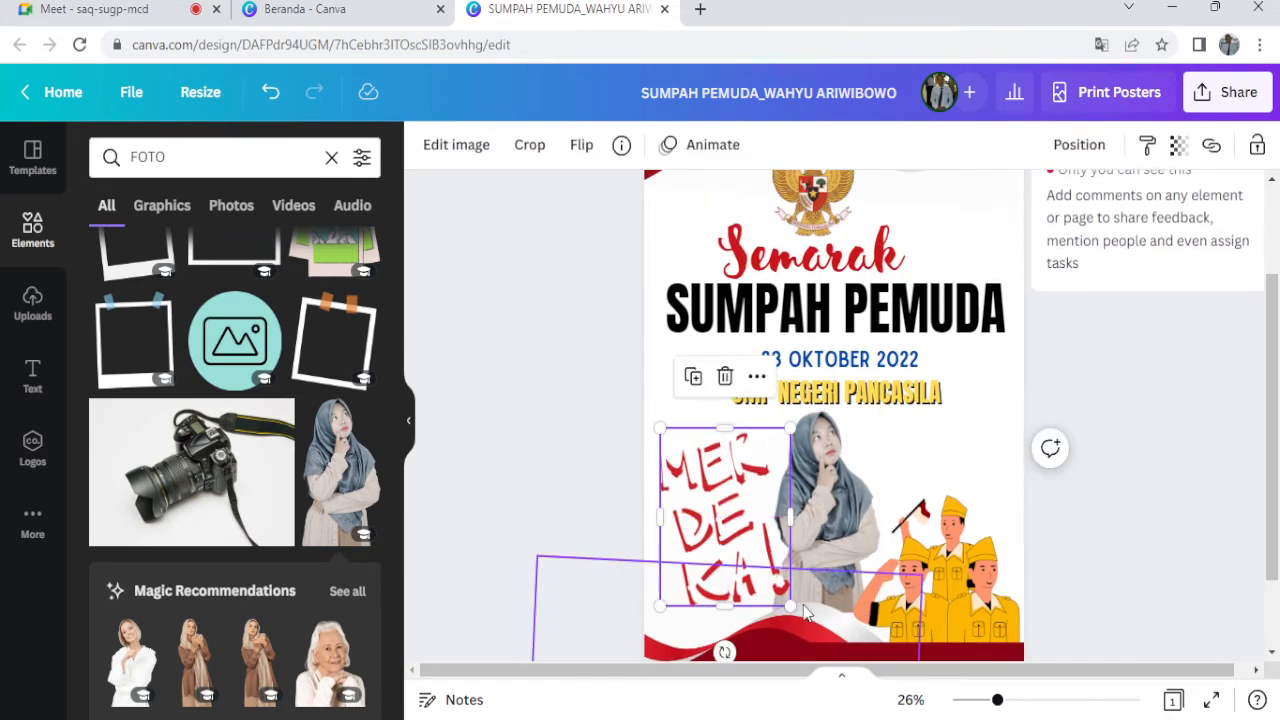
left_click_drag(790, 605, 769, 579)
left_click_drag(762, 494, 762, 520)
Shift the Semarak heading slightly to the right to centre it above SUMPAH PEMUDA.
scroll(1035, 503, "up", 1)
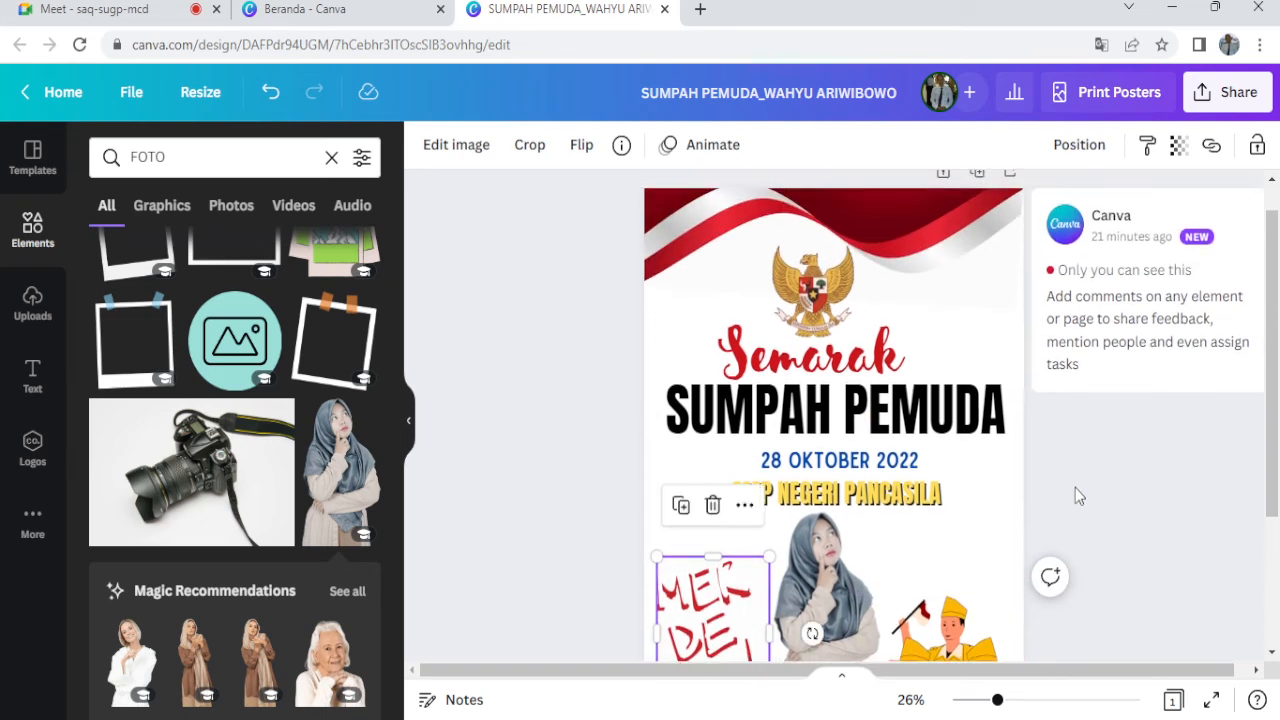
left_click(903, 362)
left_click_drag(903, 362, 915, 366)
Delete the red-and-white ribbon banner across the top of the poster.
scroll(935, 300, "up", 1)
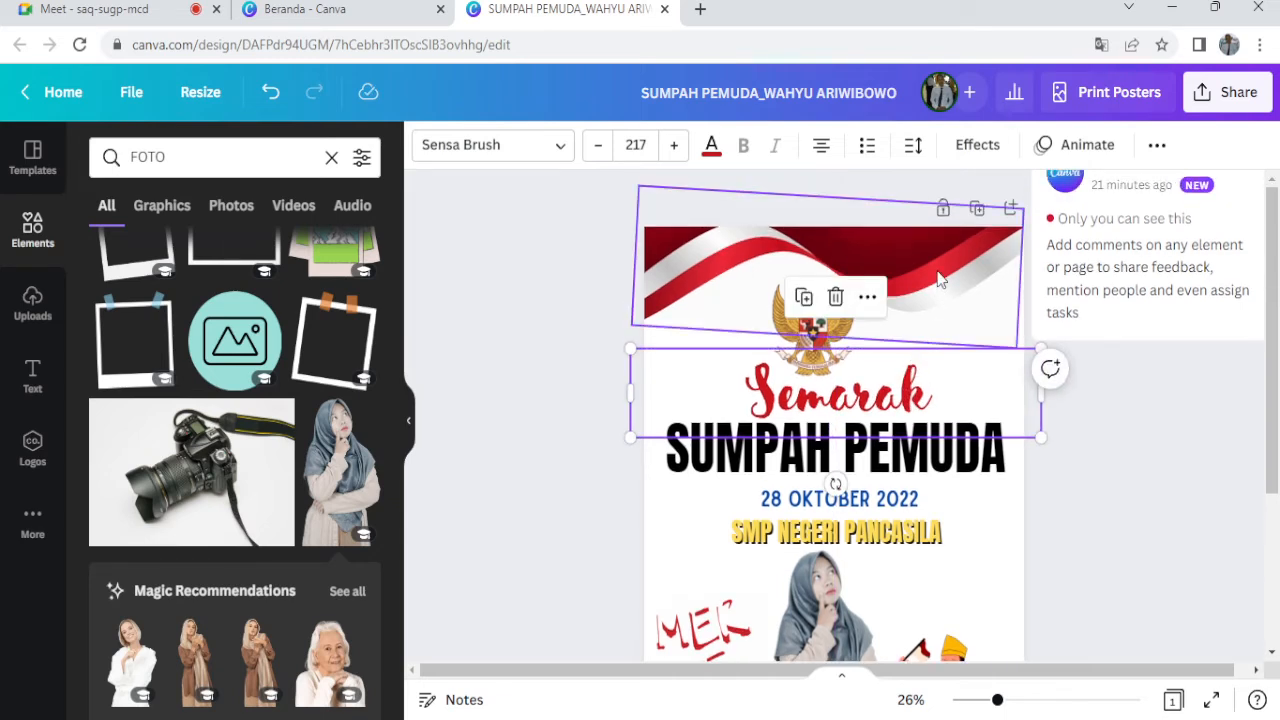
left_click(940, 276)
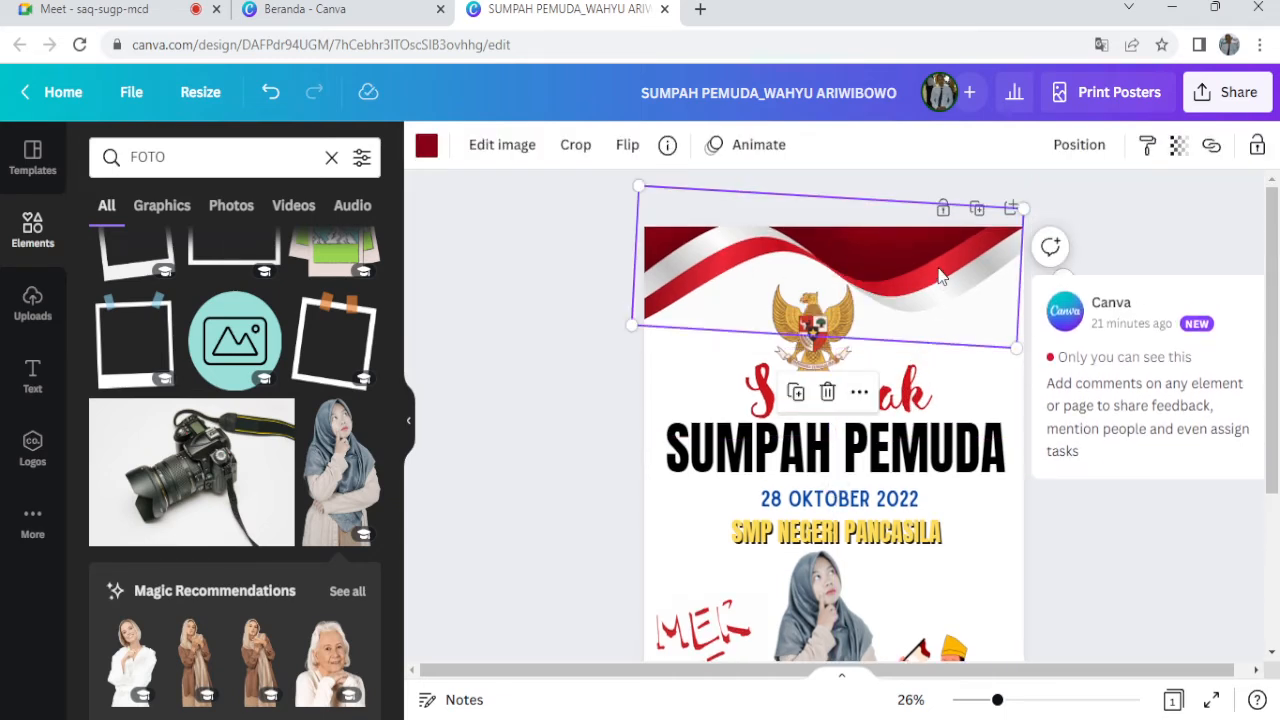
mouse_move(940, 276)
left_mouse_down()
mouse_move(926, 251)
mouse_move(943, 277)
left_mouse_up()
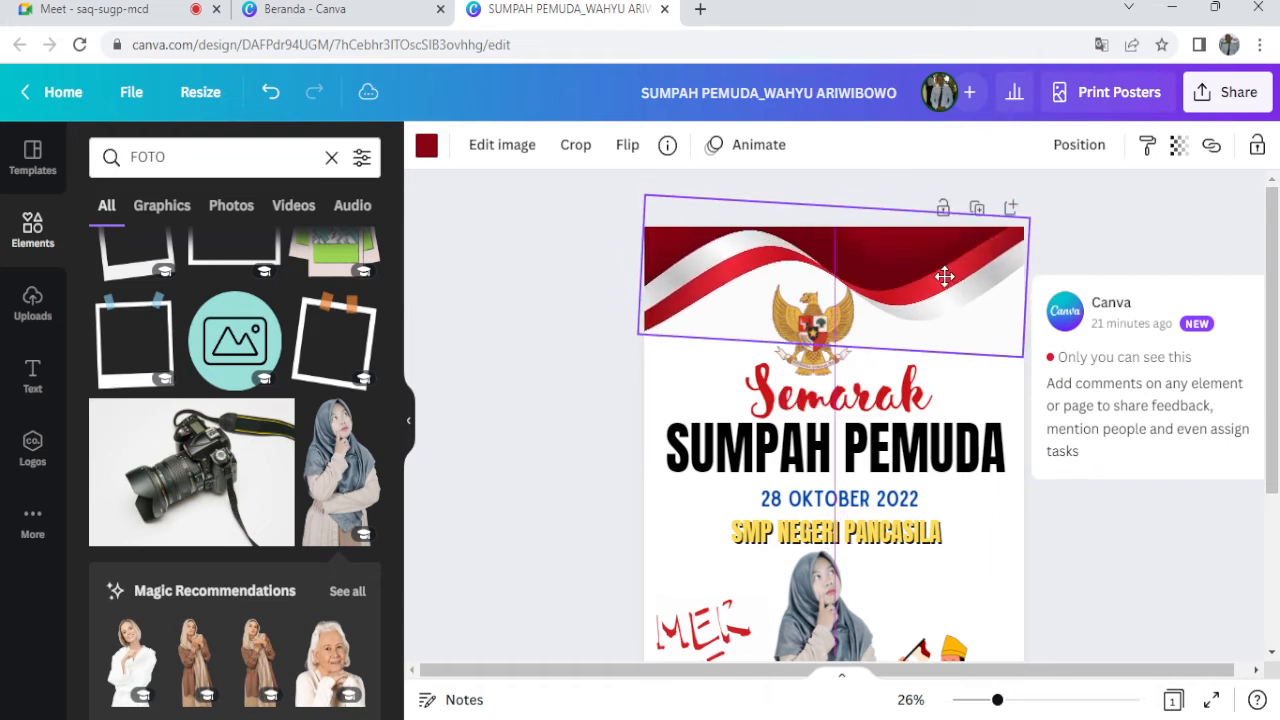
key("Delete")
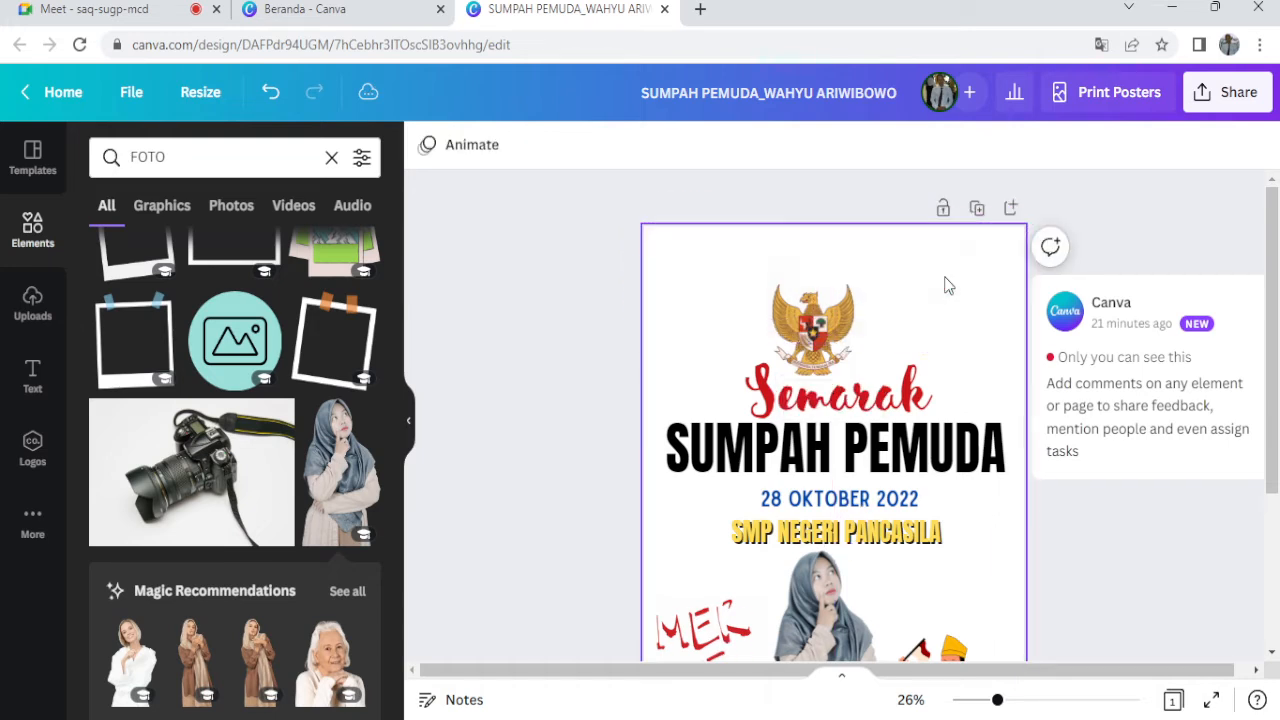
Search the elements library for MERAH PUTIH to find a red-and-white decoration.
left_click(50, 232)
left_click(229, 157)
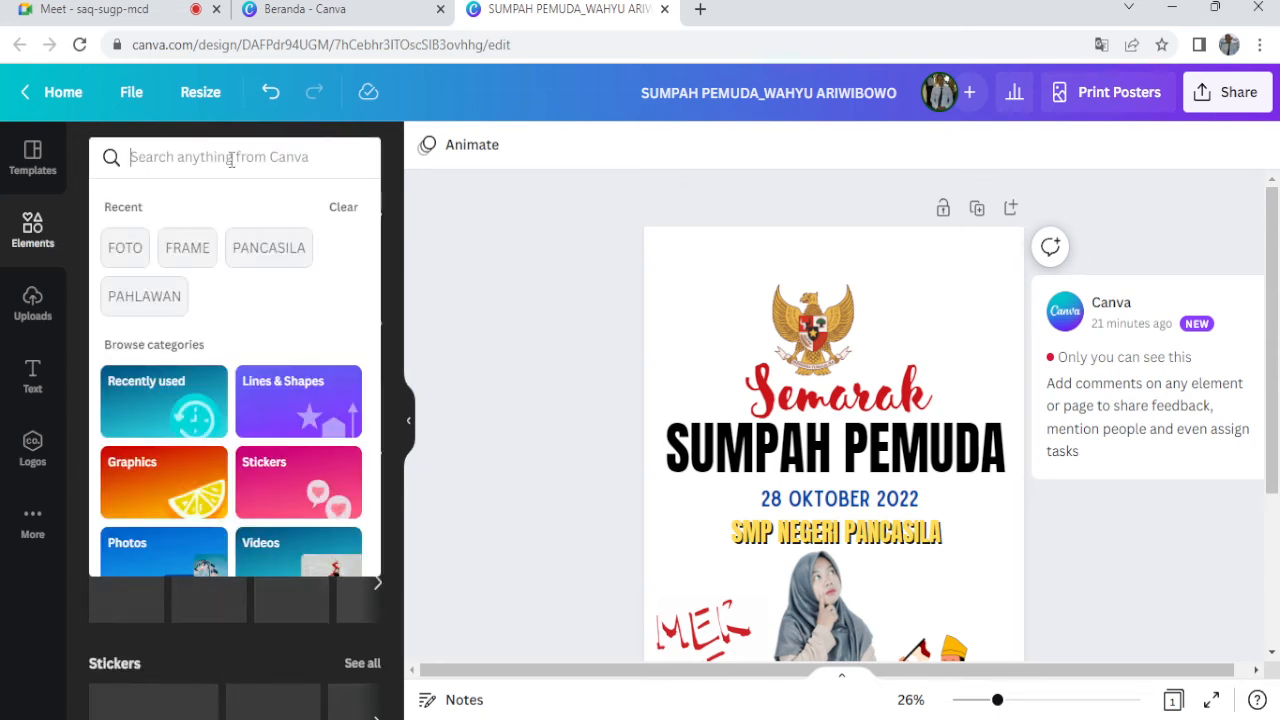
type("MERAH PUTIH")
key("Return")
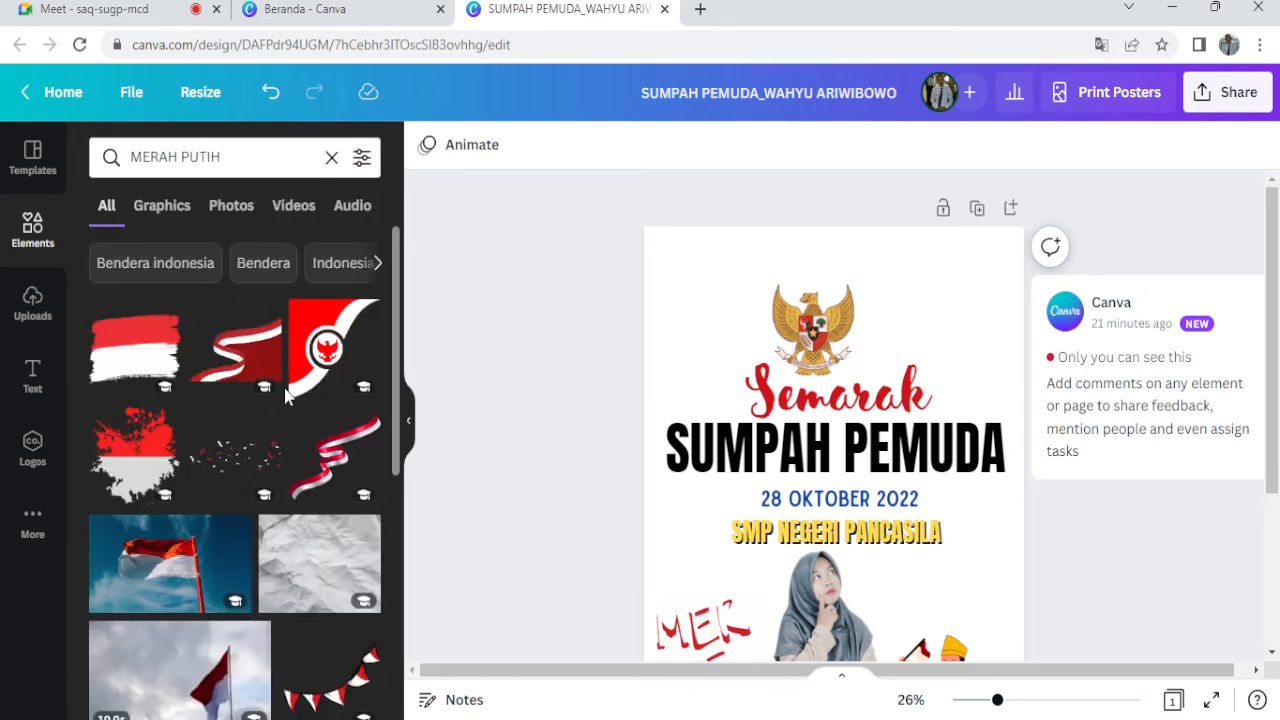
Try the curved red-and-white Garuda artwork as the page background, attempt to reposition it, and undo its placement.
left_click_drag(340, 350, 677, 276)
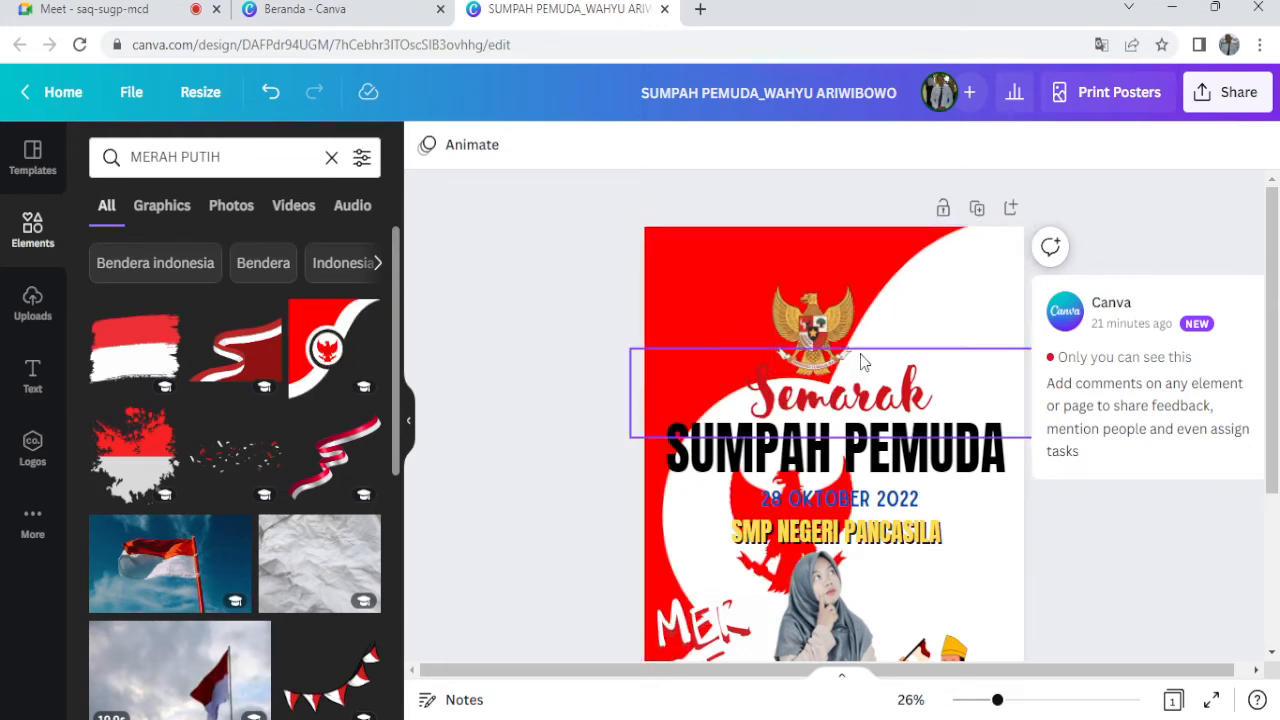
scroll(864, 370, "down", 3)
scroll(864, 370, "up", 3)
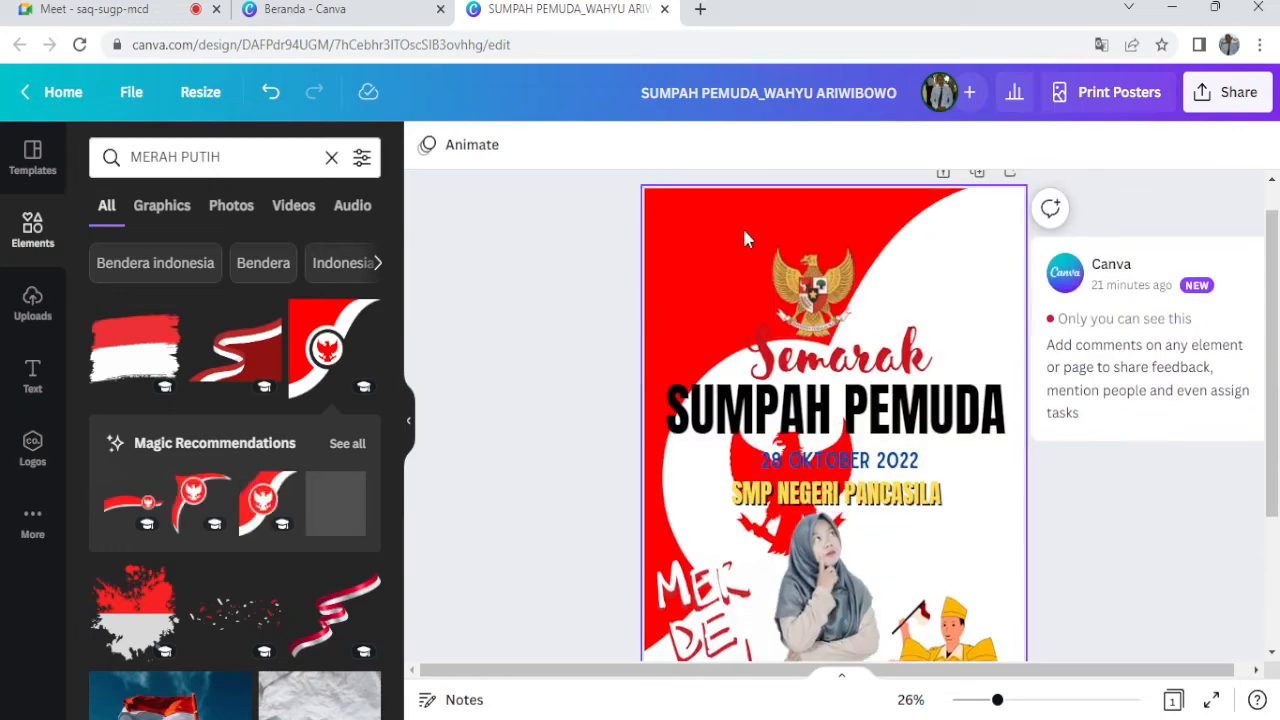
left_click(938, 535)
scroll(938, 535, "down", 3)
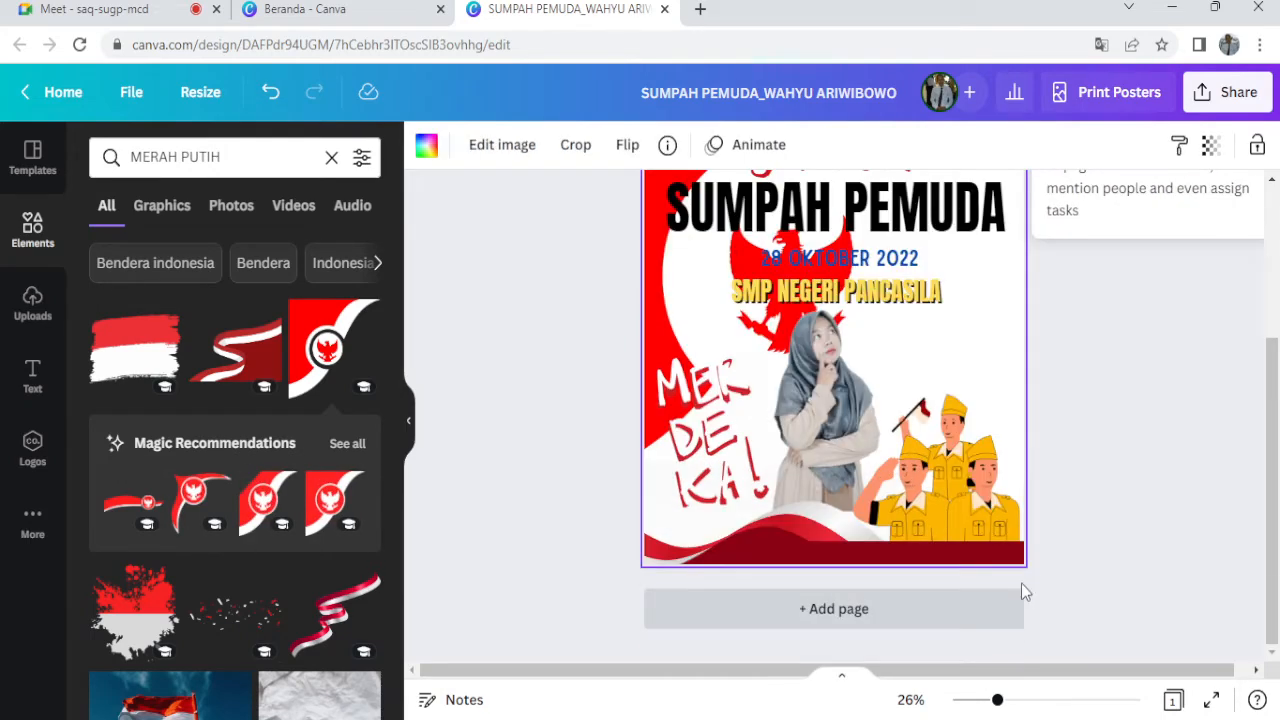
scroll(904, 371, "up", 3)
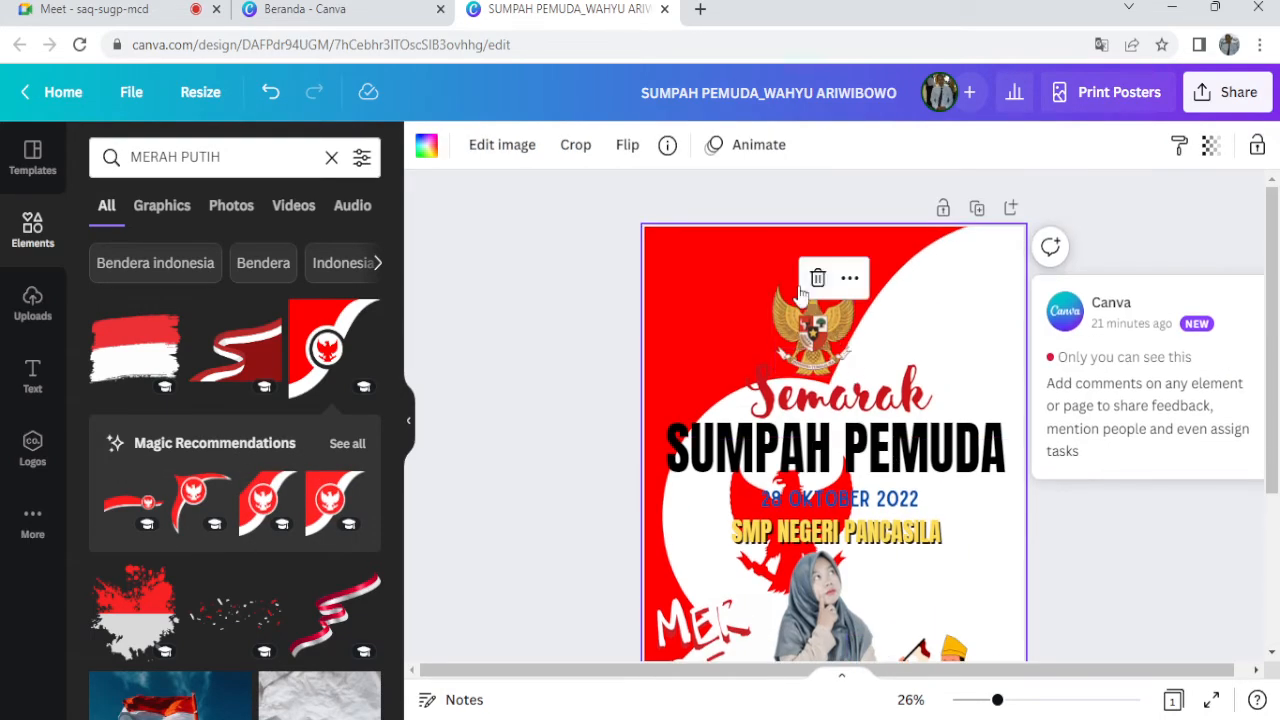
left_click_drag(731, 287, 656, 175)
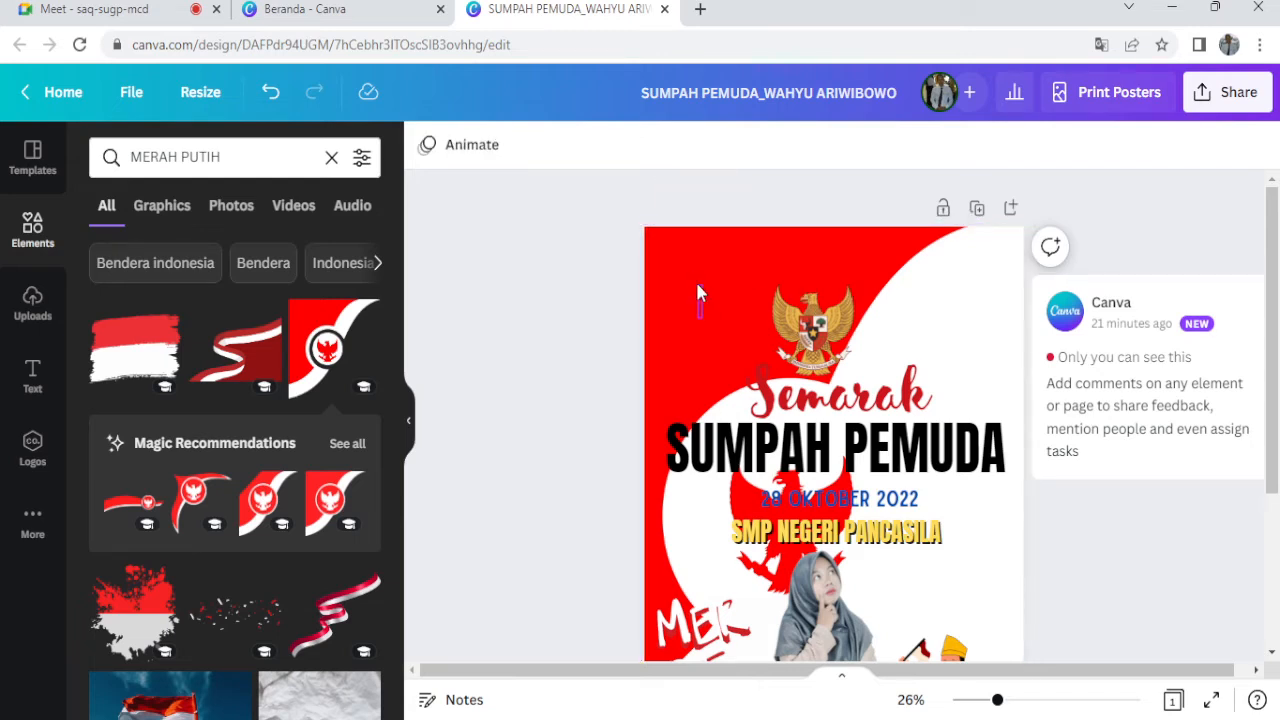
left_click(271, 95)
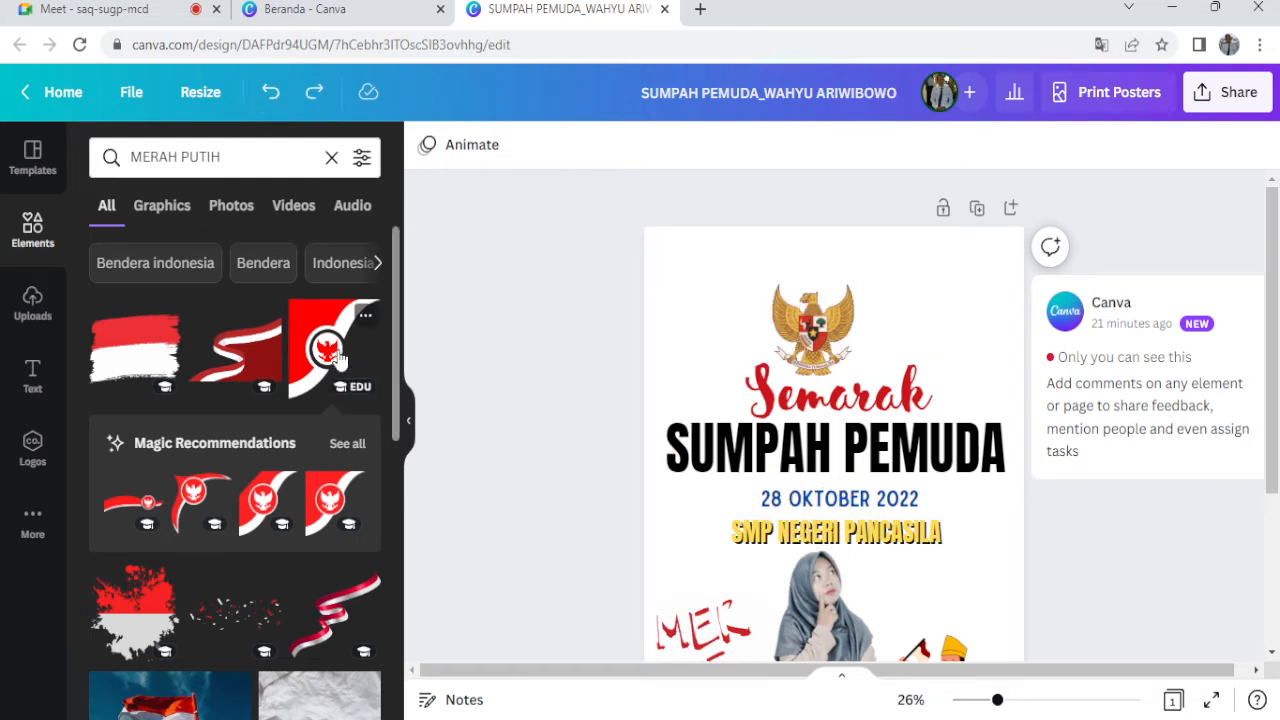
Fill the poster's background with the curved red-and-white Garuda artwork and check it behind the whole layout.
left_click_drag(327, 350, 683, 284)
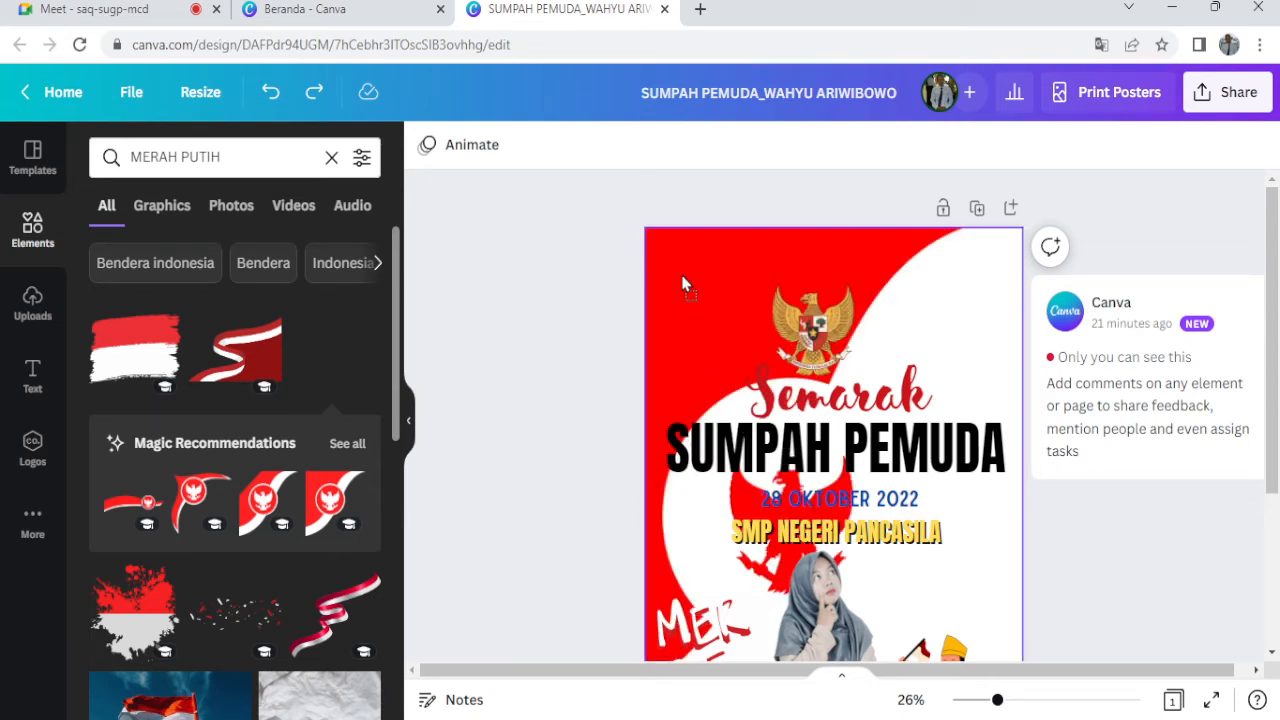
scroll(813, 444, "down", 3)
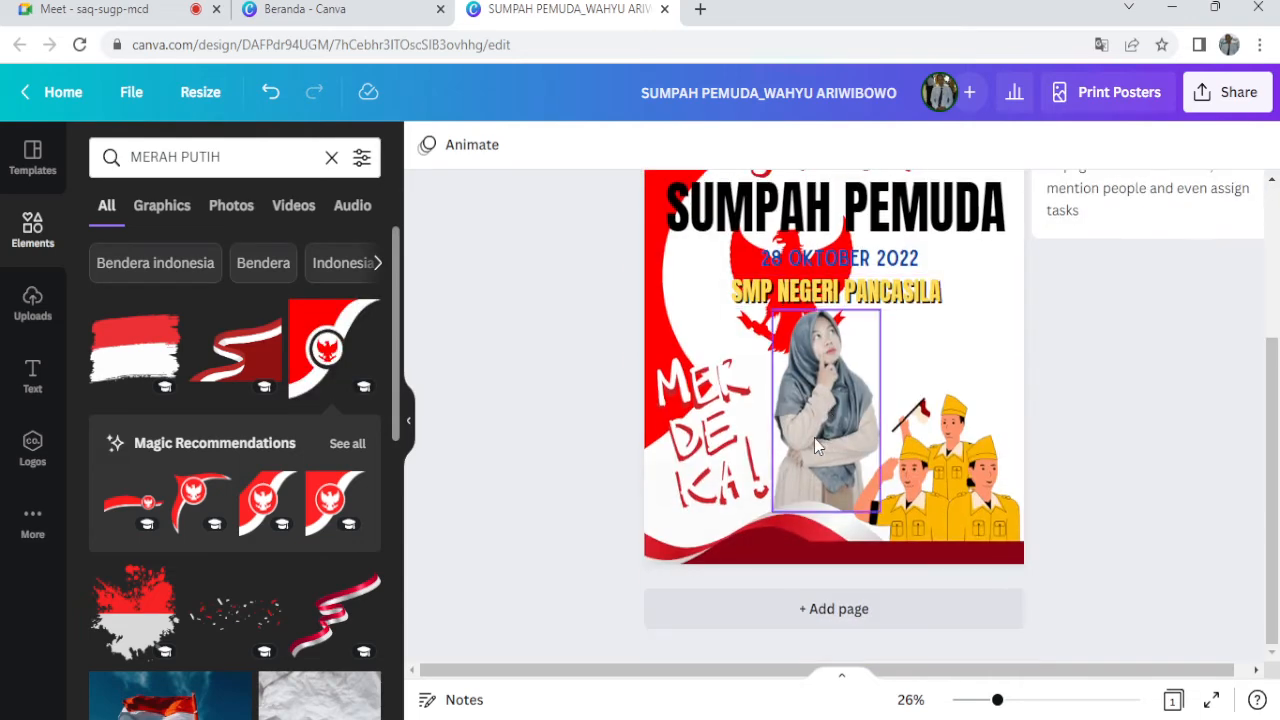
scroll(813, 444, "up", 2)
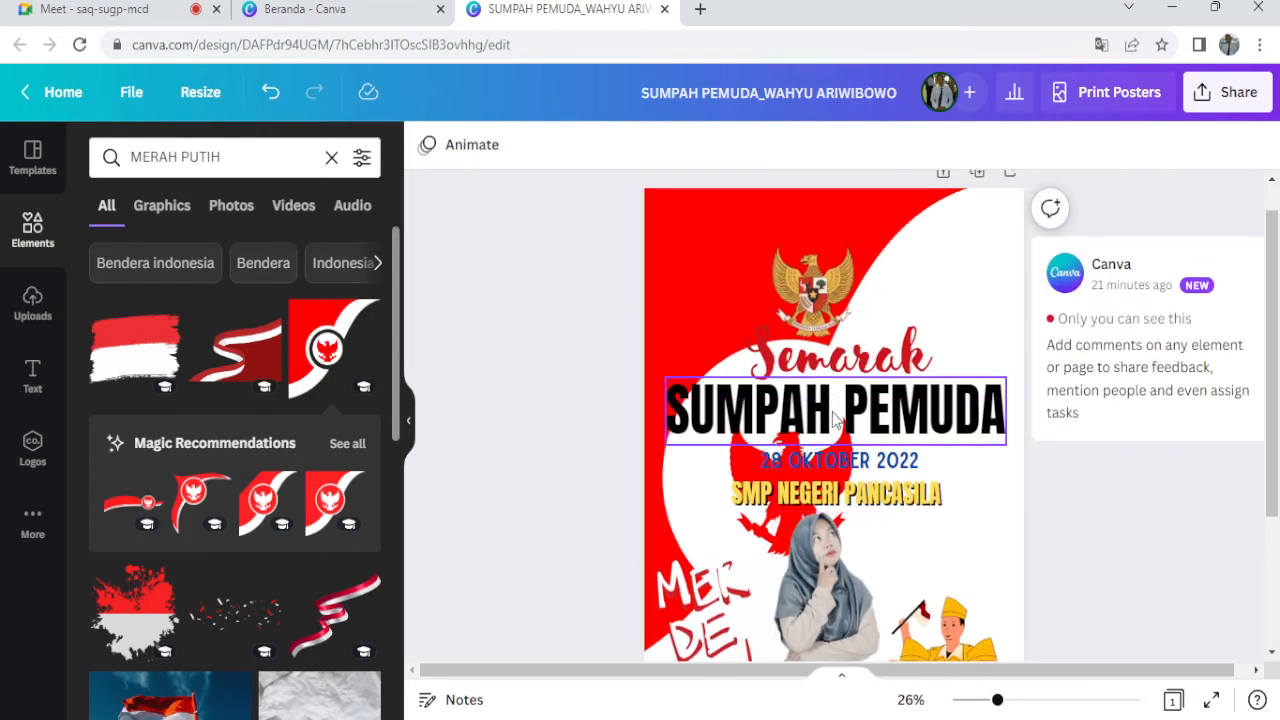
Move the golden Garuda emblem and the Semarak heading right, onto the white area of the background above PEMUDA.
left_click_drag(812, 288, 934, 281)
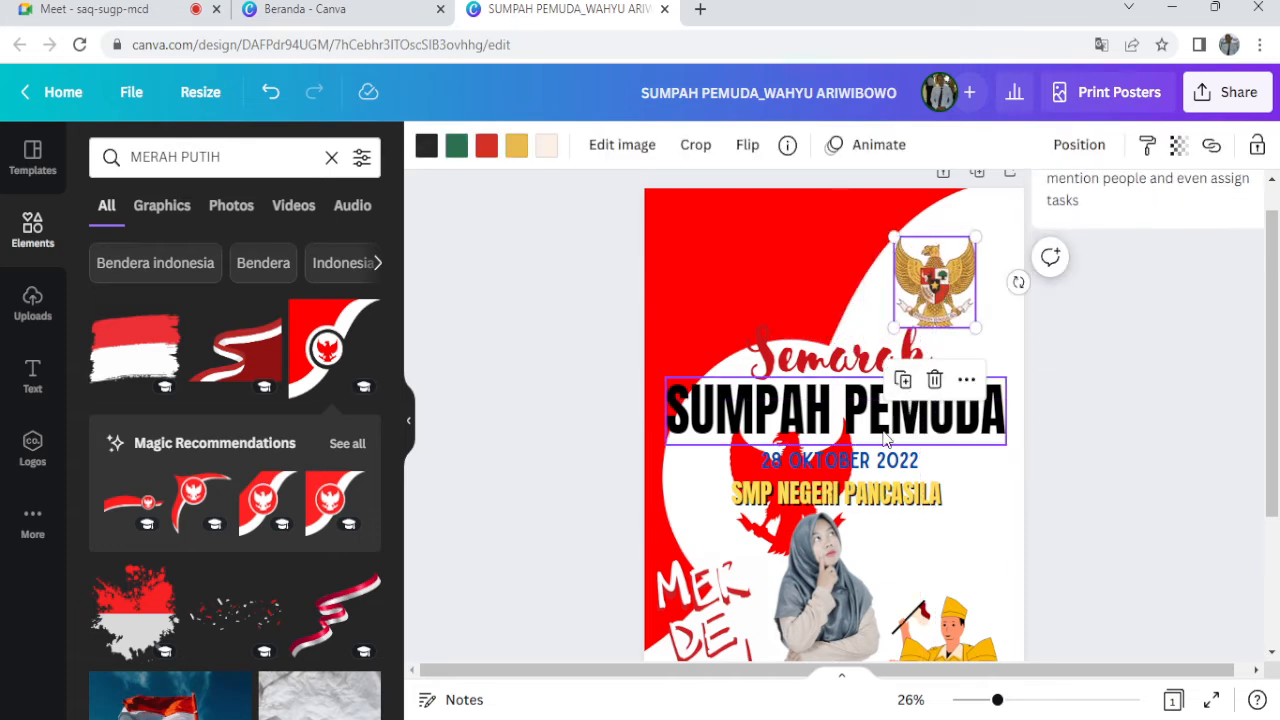
left_click(888, 428)
left_click_drag(871, 355, 950, 358)
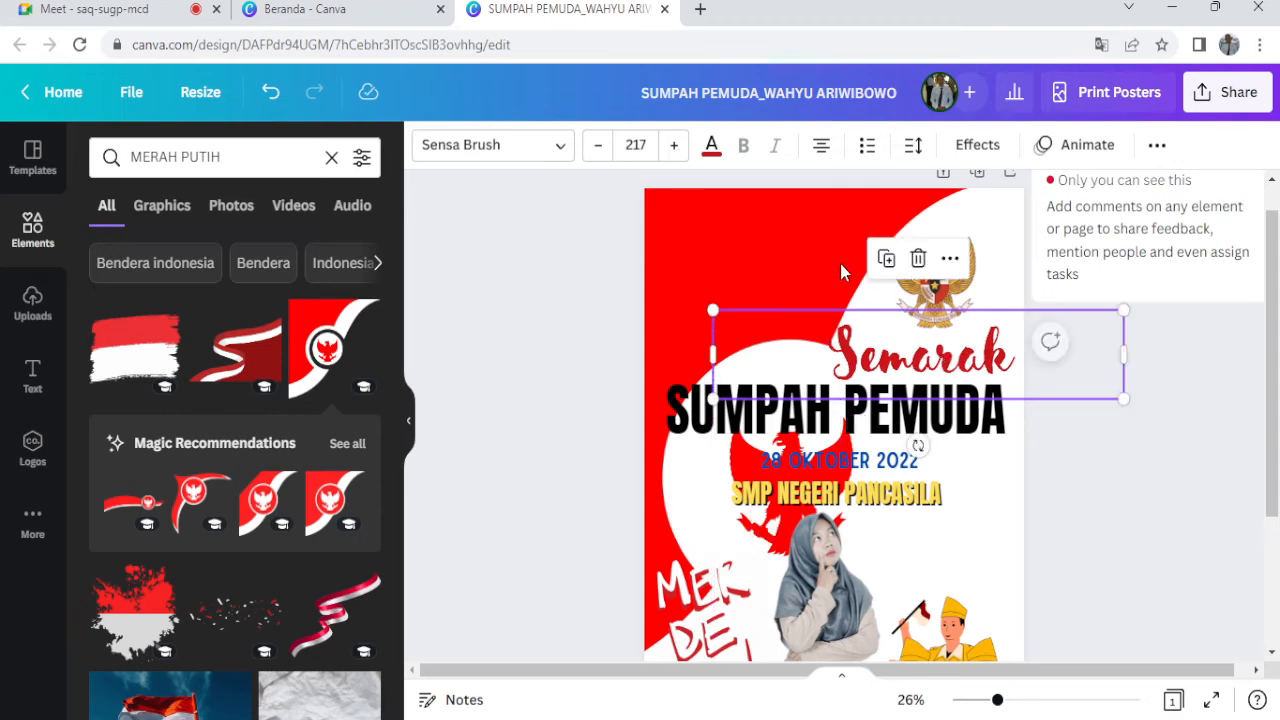
left_click(802, 245)
scroll(908, 530, "down", 2)
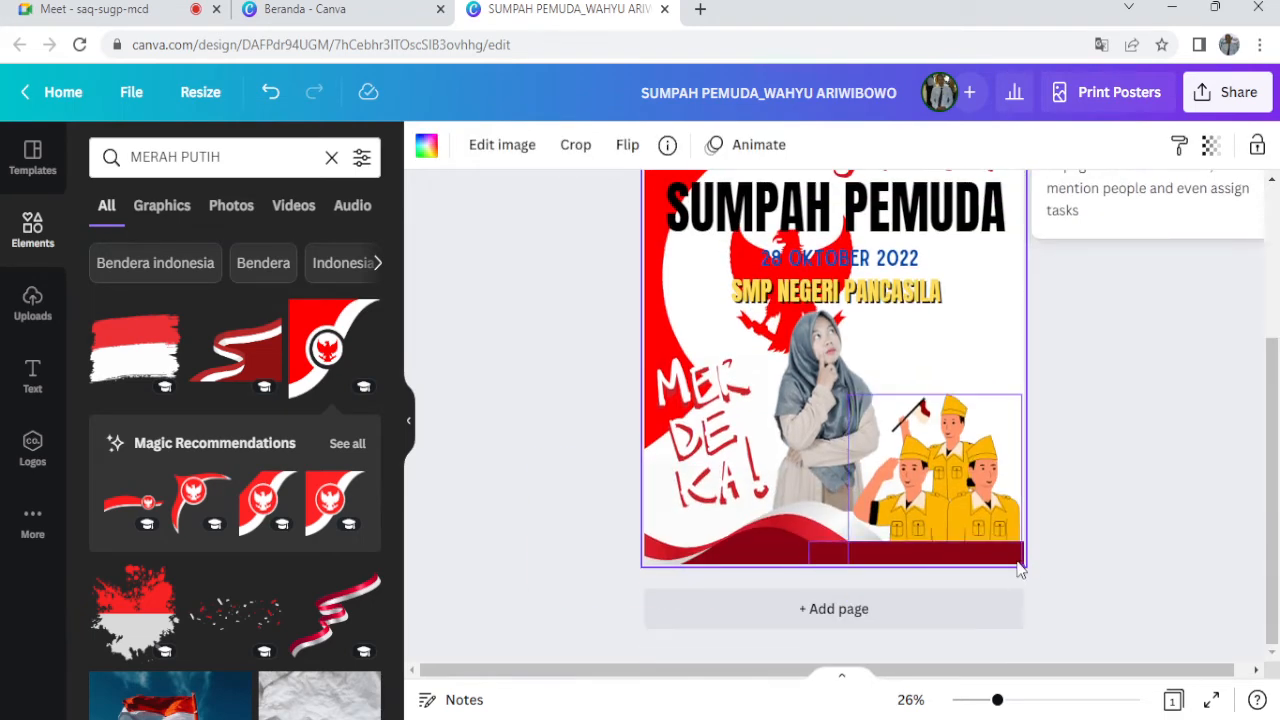
left_click(989, 520)
scroll(742, 335, "up", 3)
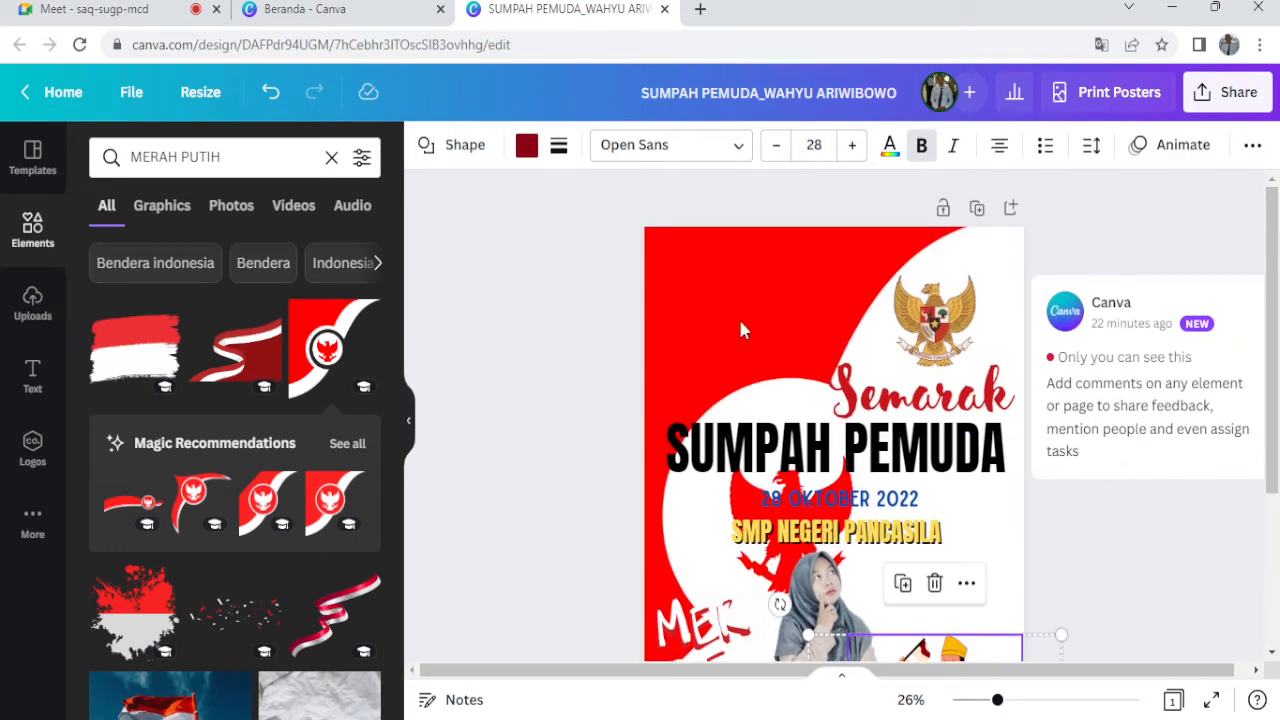
left_click(732, 296)
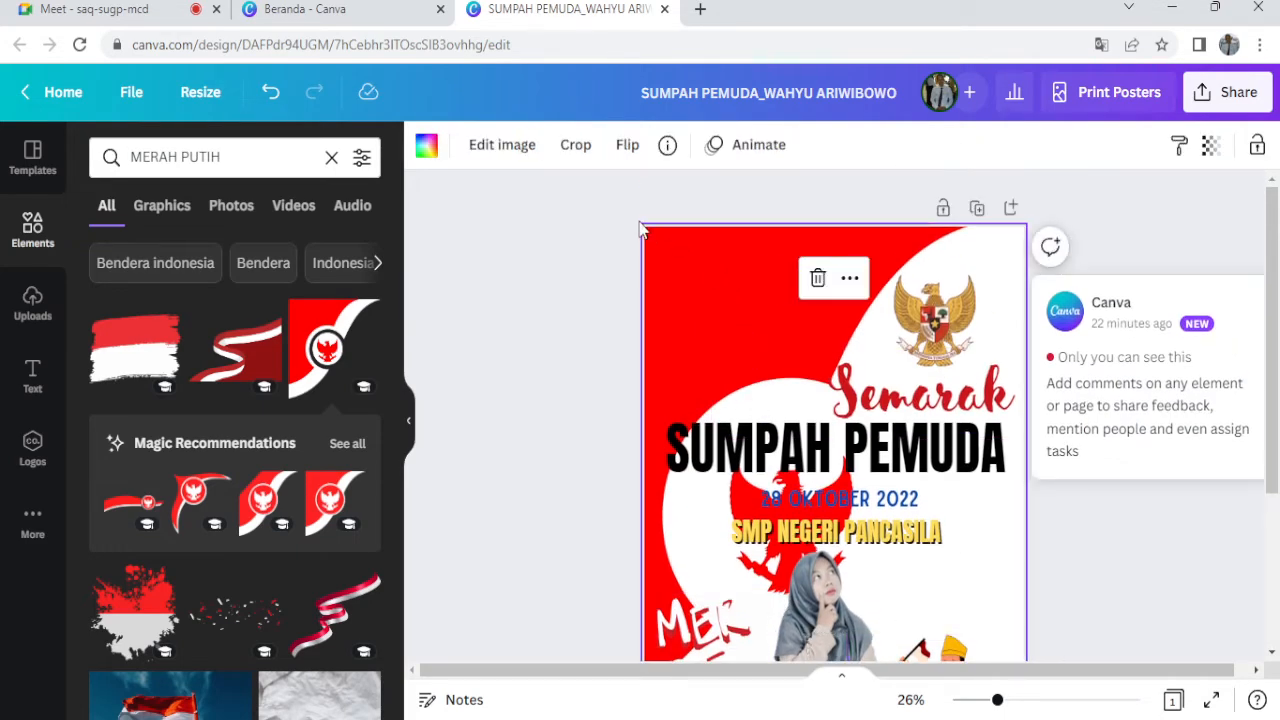
left_click_drag(669, 248, 689, 271)
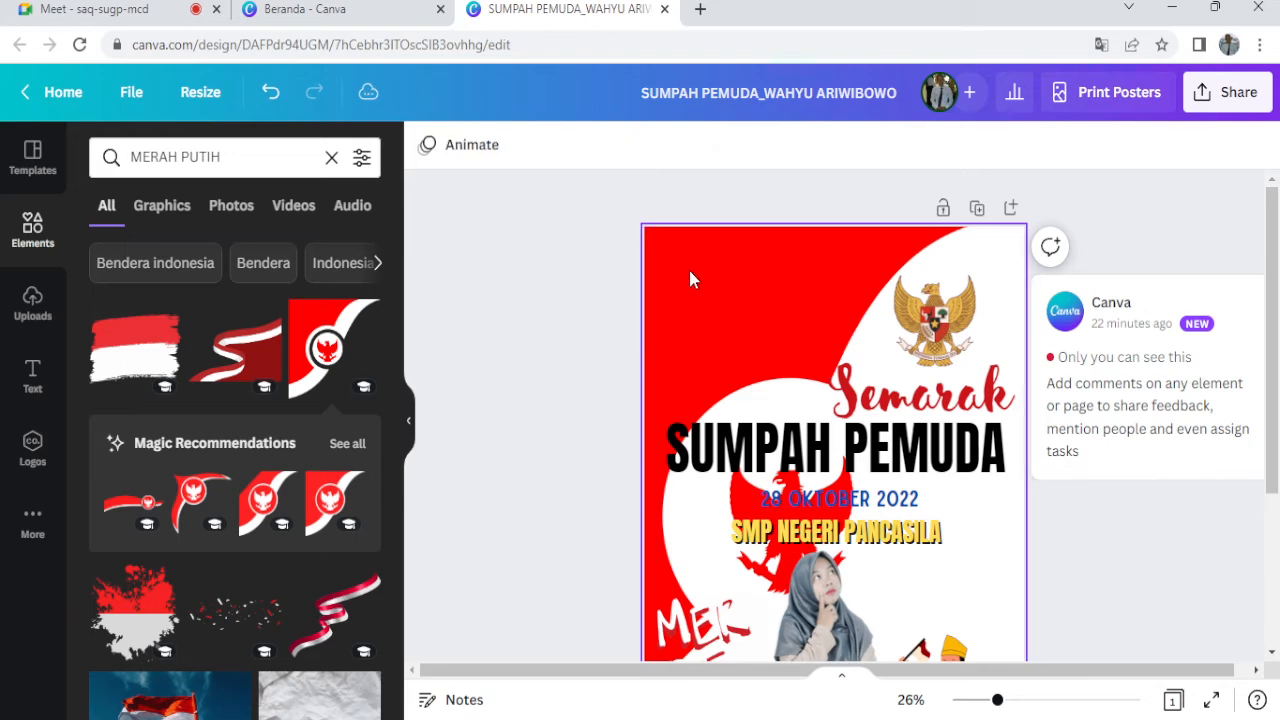
scroll(732, 319, "down", 3)
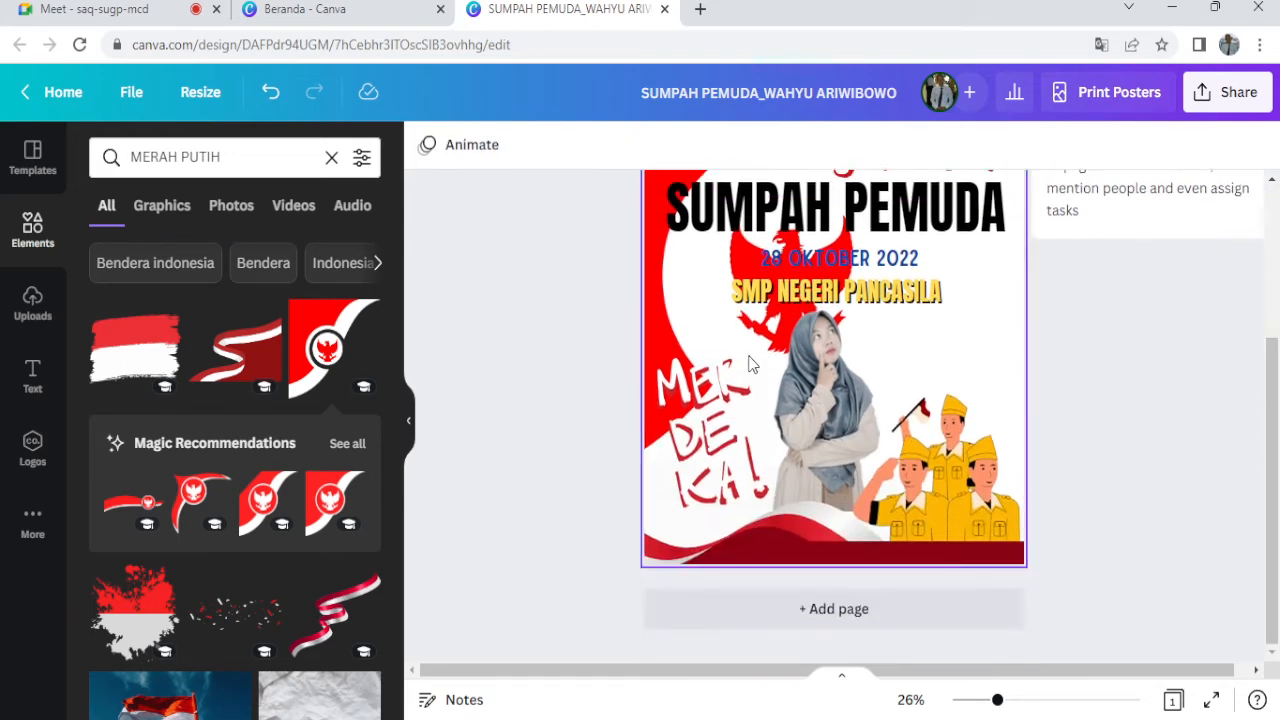
scroll(737, 357, "up", 3)
Reduce the SUMPAH PEMUDA heading to font size 137 and move it right, against the page edge beneath Semarak.
left_click(890, 402)
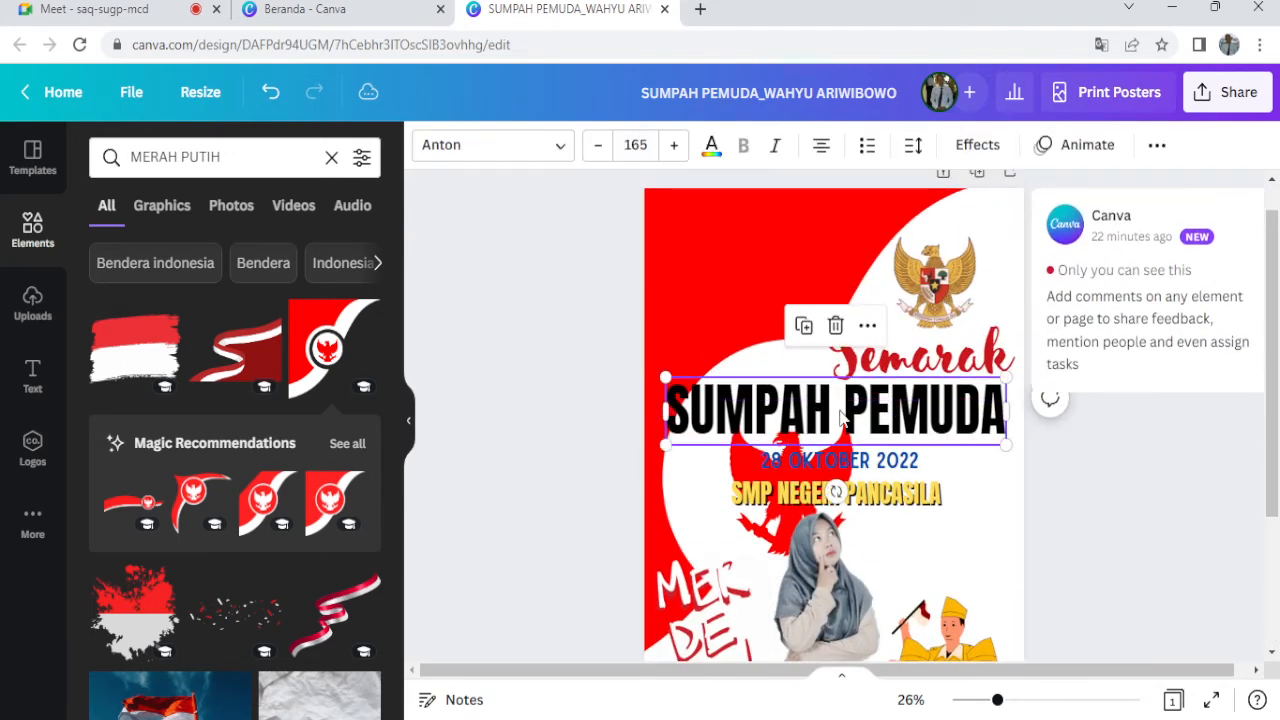
left_click(598, 145)
left_click(598, 145)
left_click(598, 145)
left_click(598, 145)
left_click(598, 145)
double_click(598, 145)
left_click(598, 145)
left_click(598, 145)
double_click(598, 145)
double_click(598, 145)
double_click(598, 145)
double_click(598, 145)
double_click(598, 145)
double_click(598, 145)
left_click(598, 145)
double_click(598, 145)
double_click(598, 145)
double_click(598, 145)
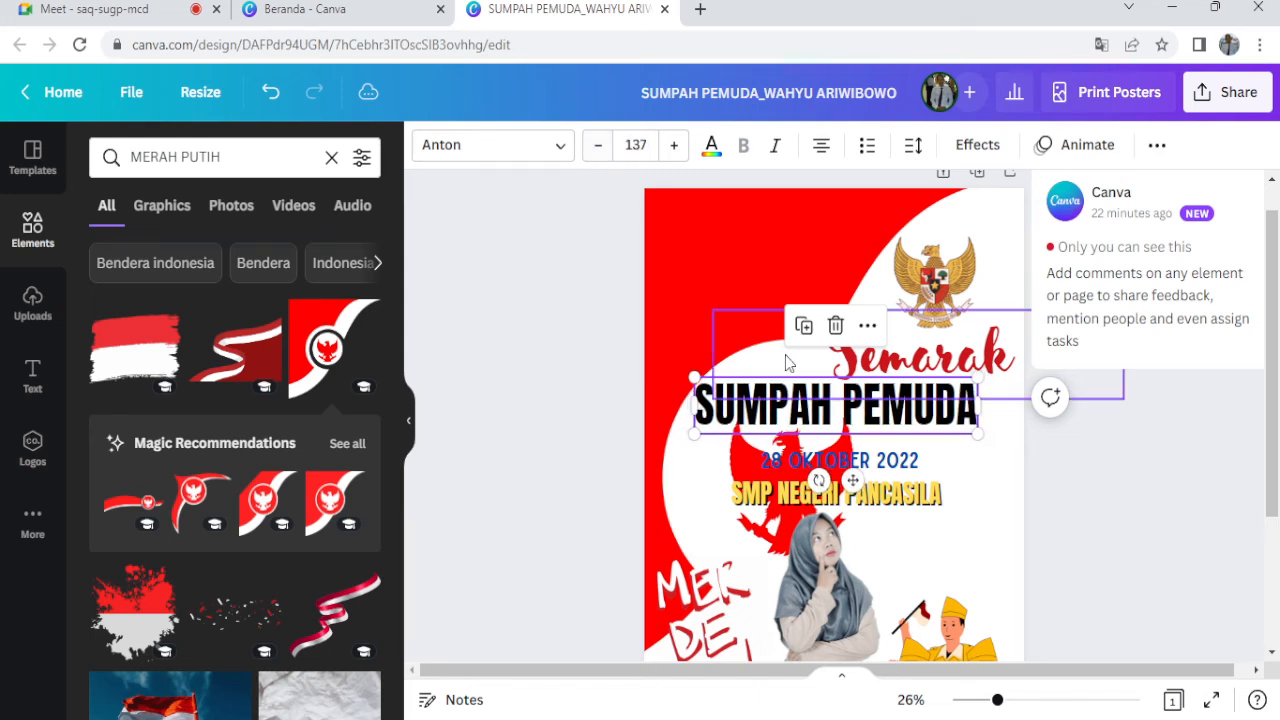
left_click_drag(800, 418, 843, 410)
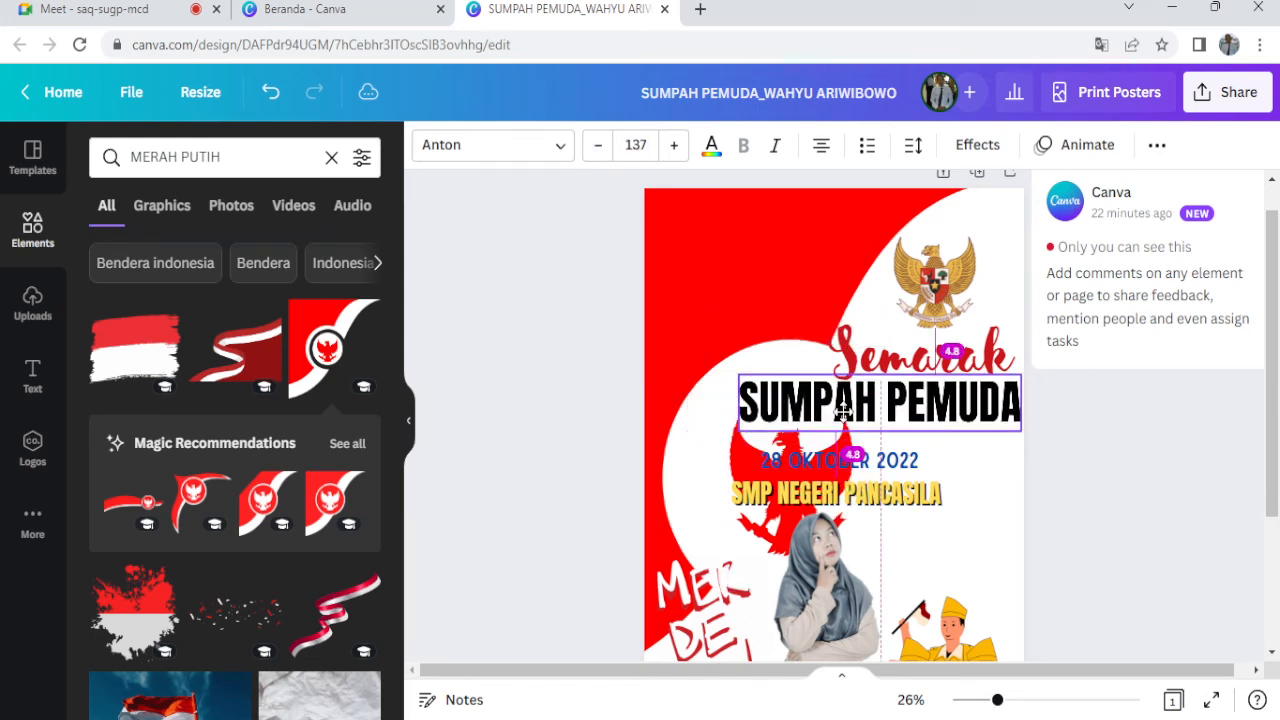
Delete the golden Garuda emblem above the Semarak heading.
left_click(950, 279)
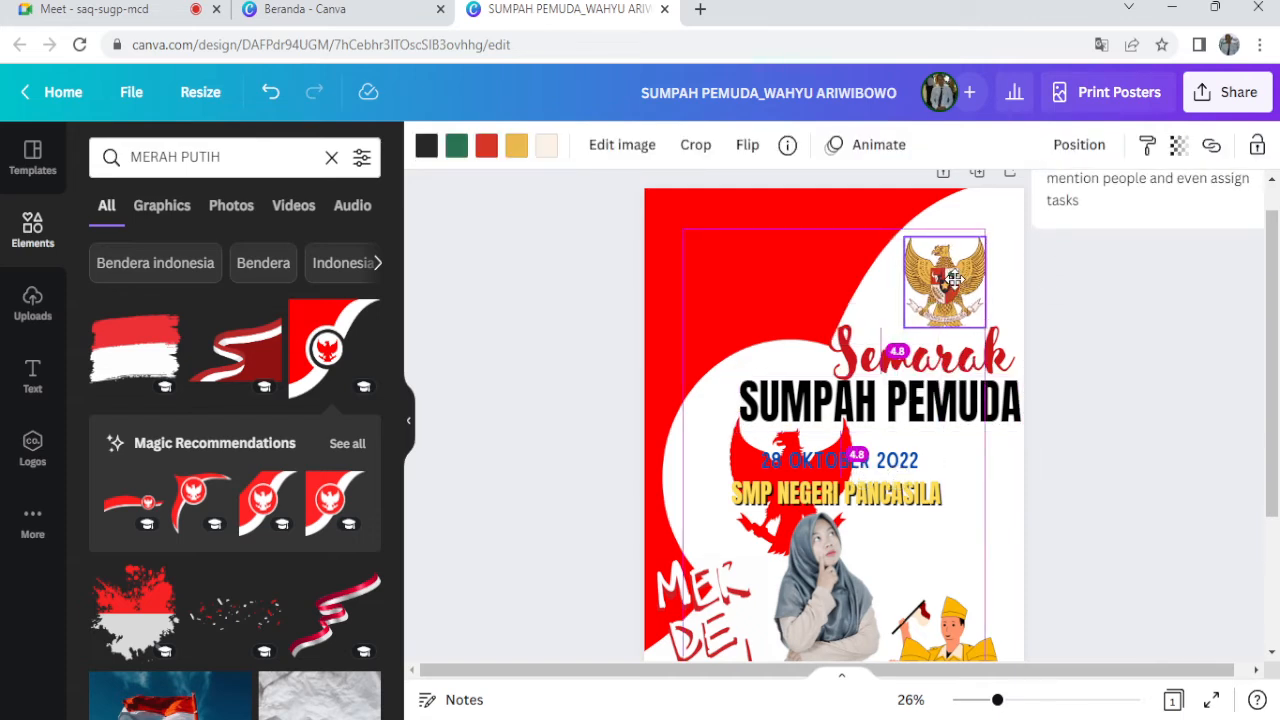
left_click_drag(953, 279, 953, 279)
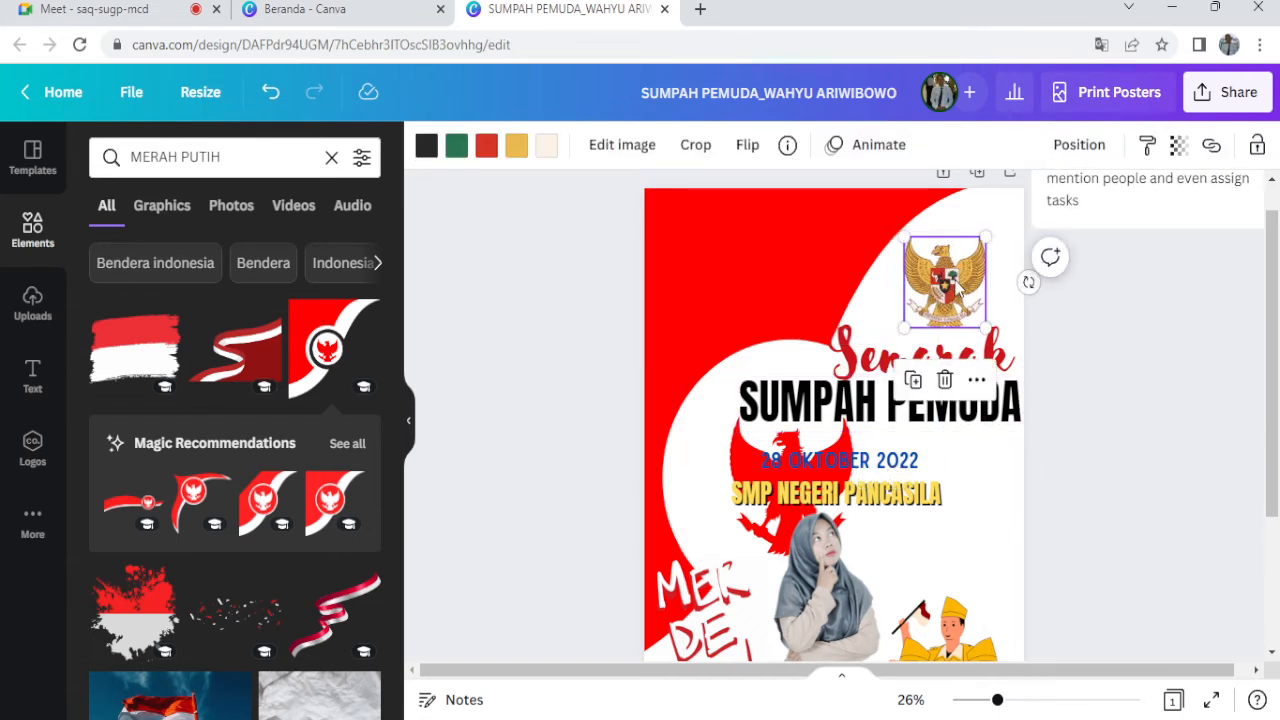
key("Delete")
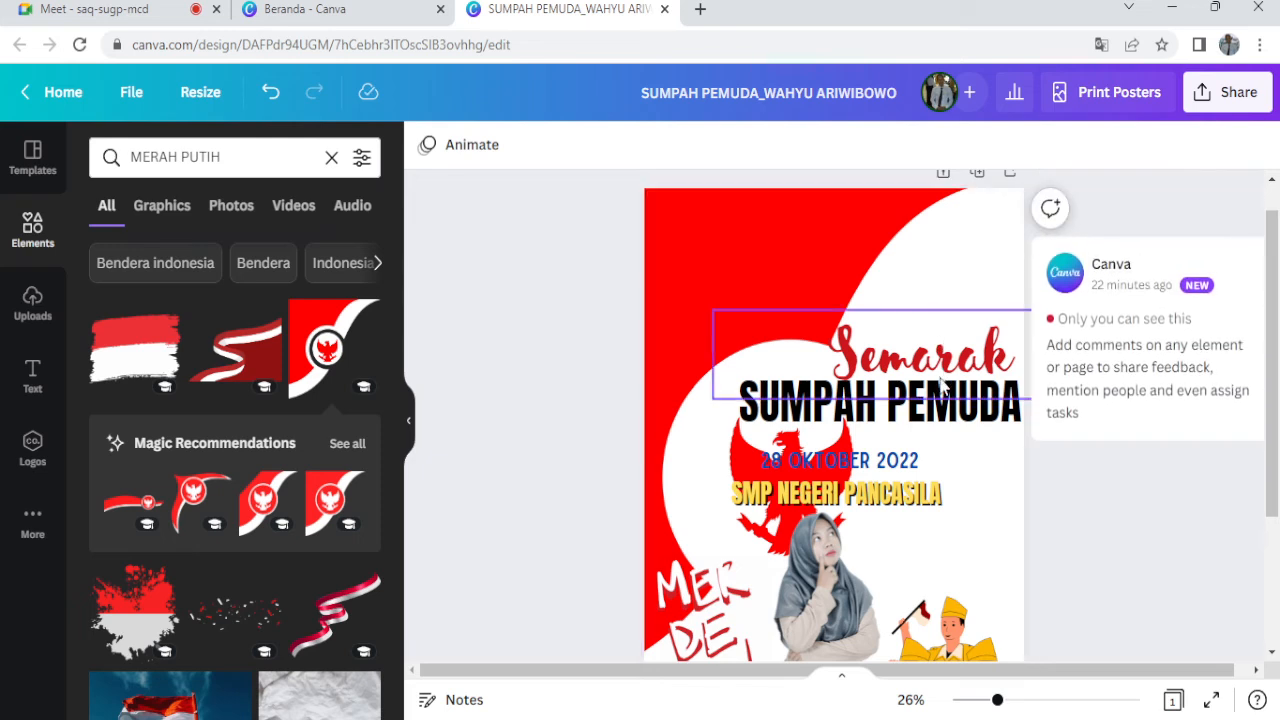
Shrink the cutout photo of the woman to about 11.2 by 19.4 and move it down beside the MERDEKA lettering.
scroll(894, 491, "down", 1)
left_click(864, 516)
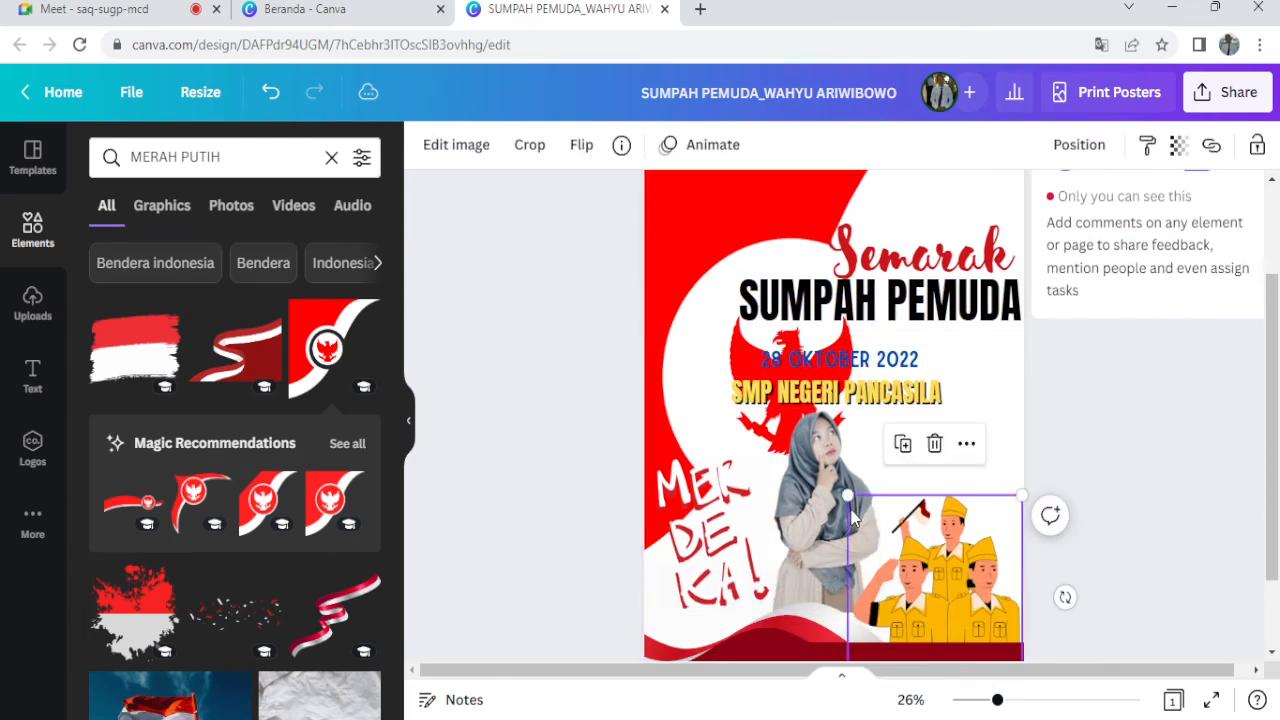
left_click(828, 502)
left_click_drag(771, 412, 779, 425)
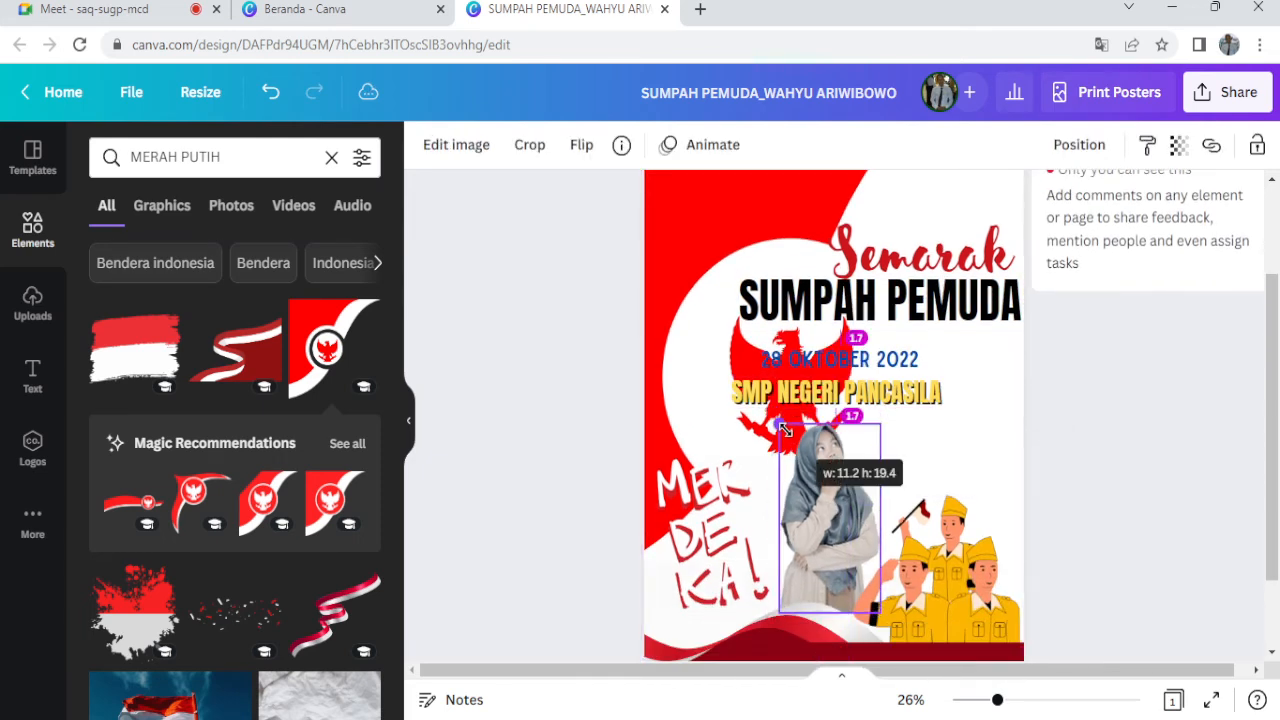
left_click_drag(828, 515, 815, 543)
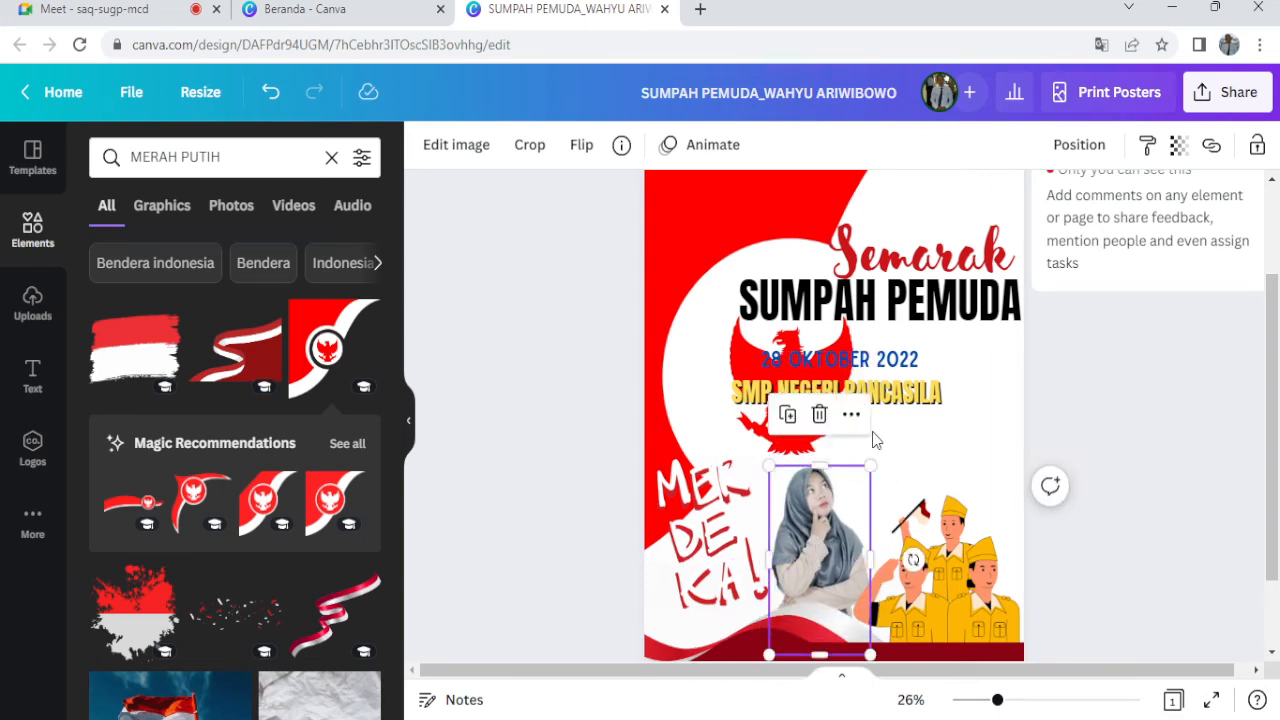
Move the date line right beneath PEMUDA, and enlarge the SMP NEGERI PANCASILA text to size 106, placed slightly lower.
left_click(900, 393)
left_click_drag(900, 393, 968, 343)
left_click(912, 400)
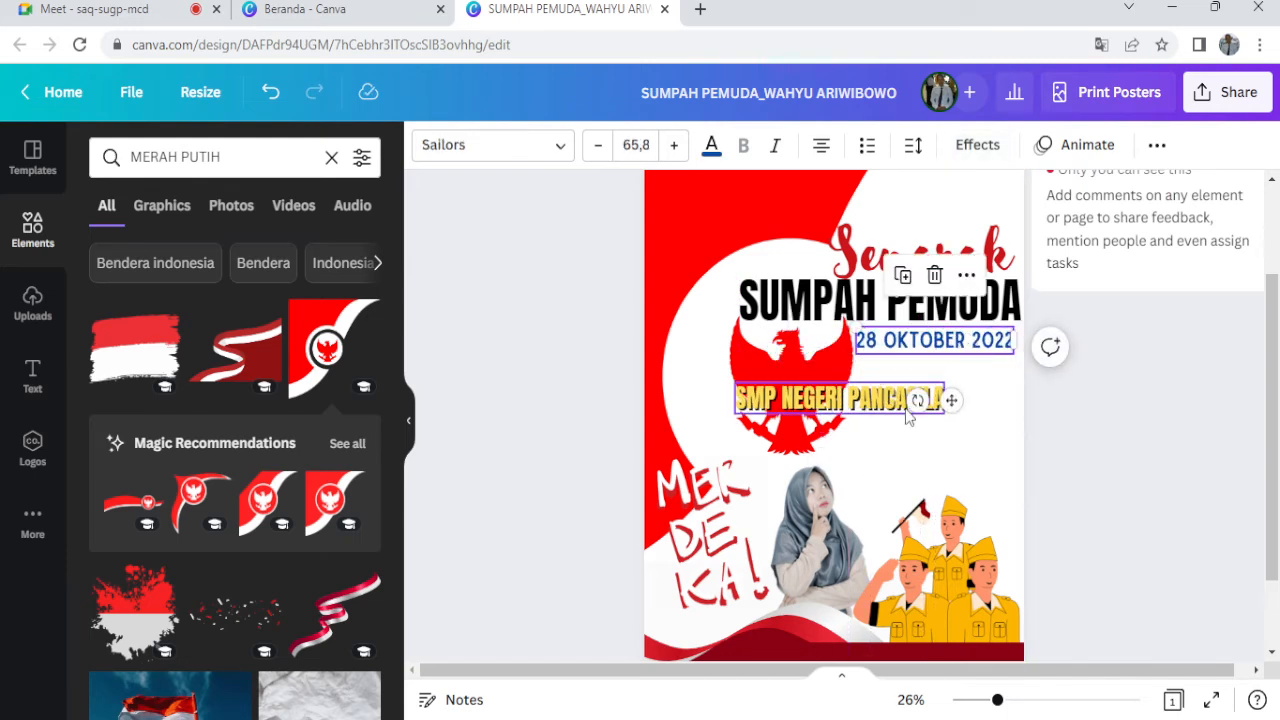
left_click(674, 145)
left_click(674, 145)
left_click(674, 145)
left_click(674, 145)
left_click(674, 145)
left_click_drag(676, 147, 676, 147)
left_click_drag(946, 403, 954, 412)
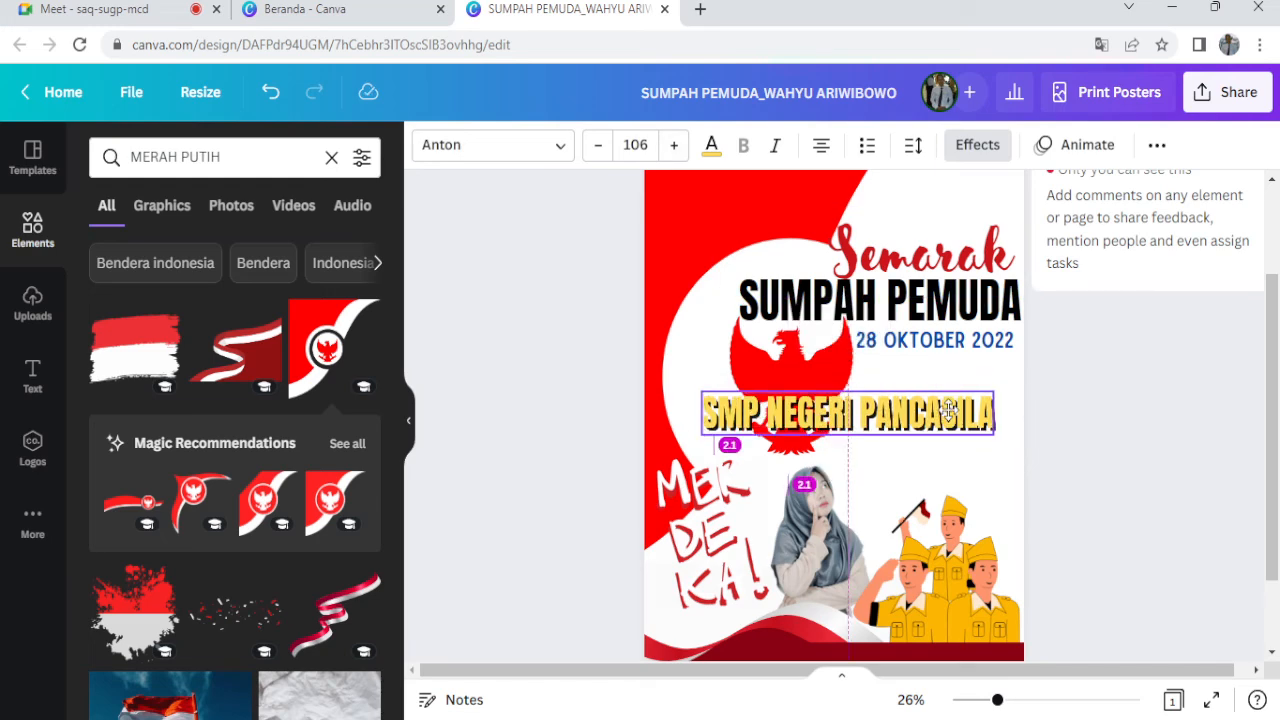
Clear the MERAH PUTIH term from the elements library search.
scroll(912, 230, "up", 2)
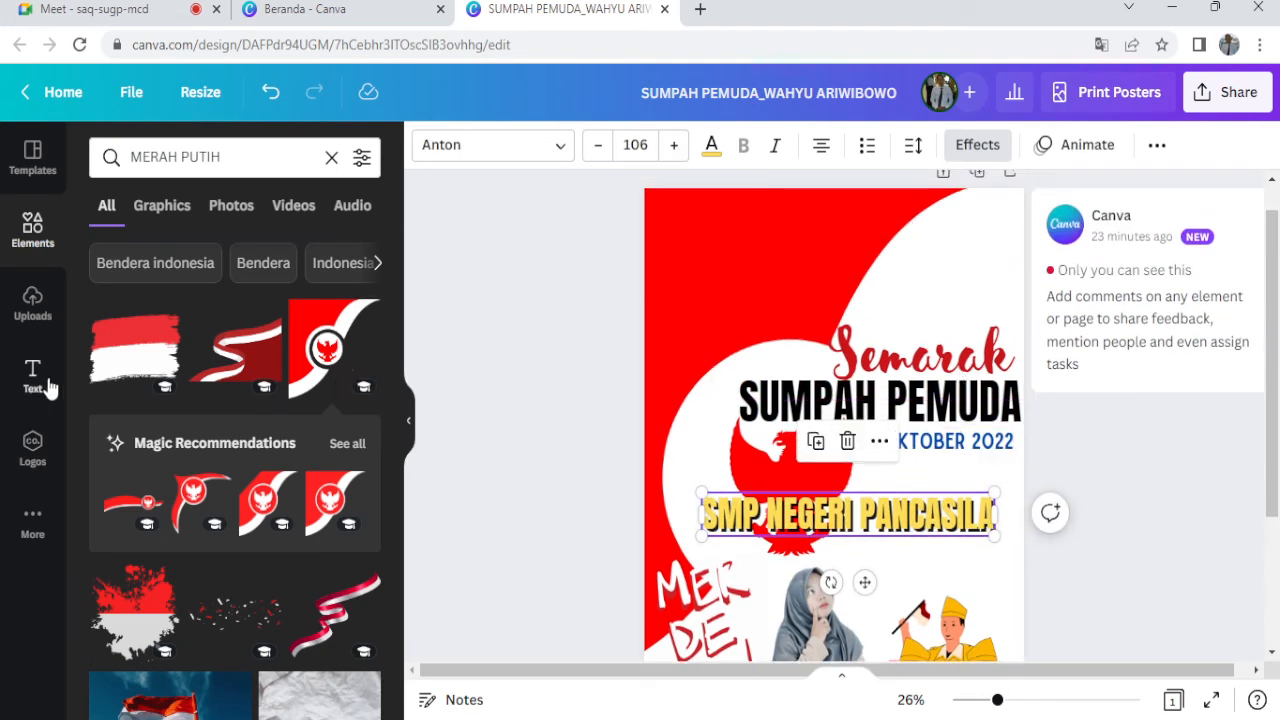
left_click(33, 303)
left_click(38, 232)
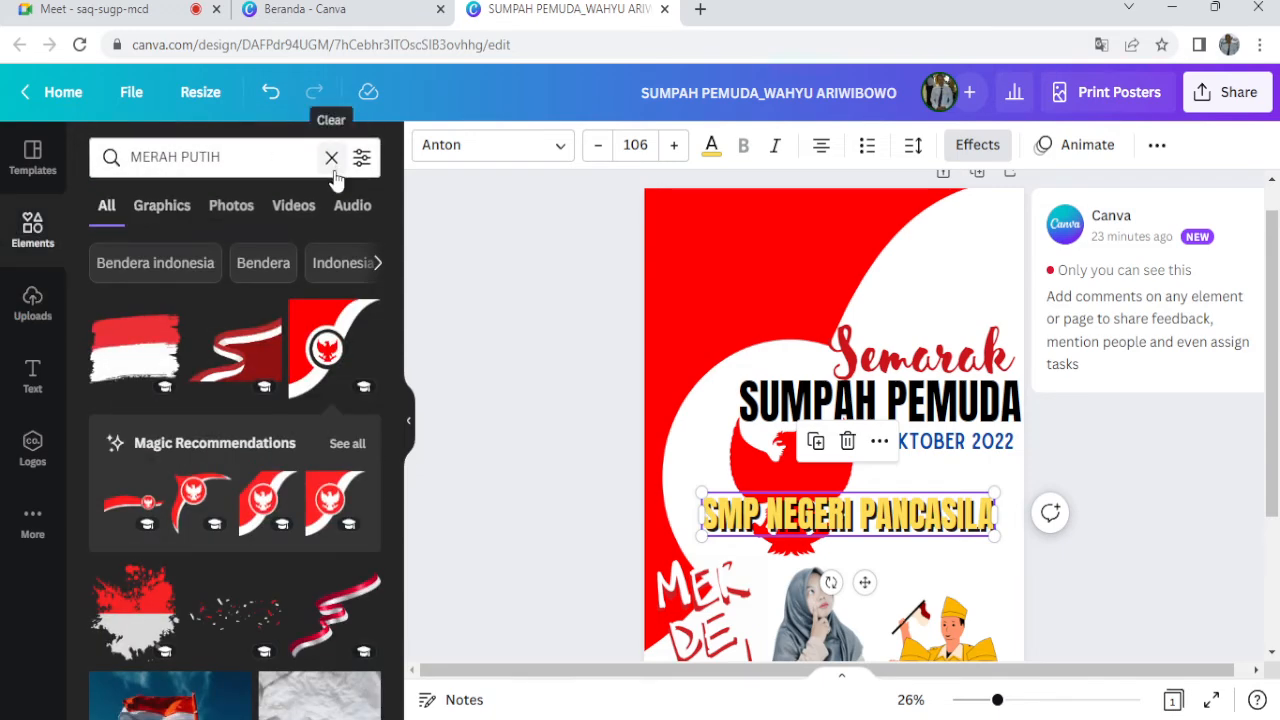
left_click(280, 150)
key("BackSpace")
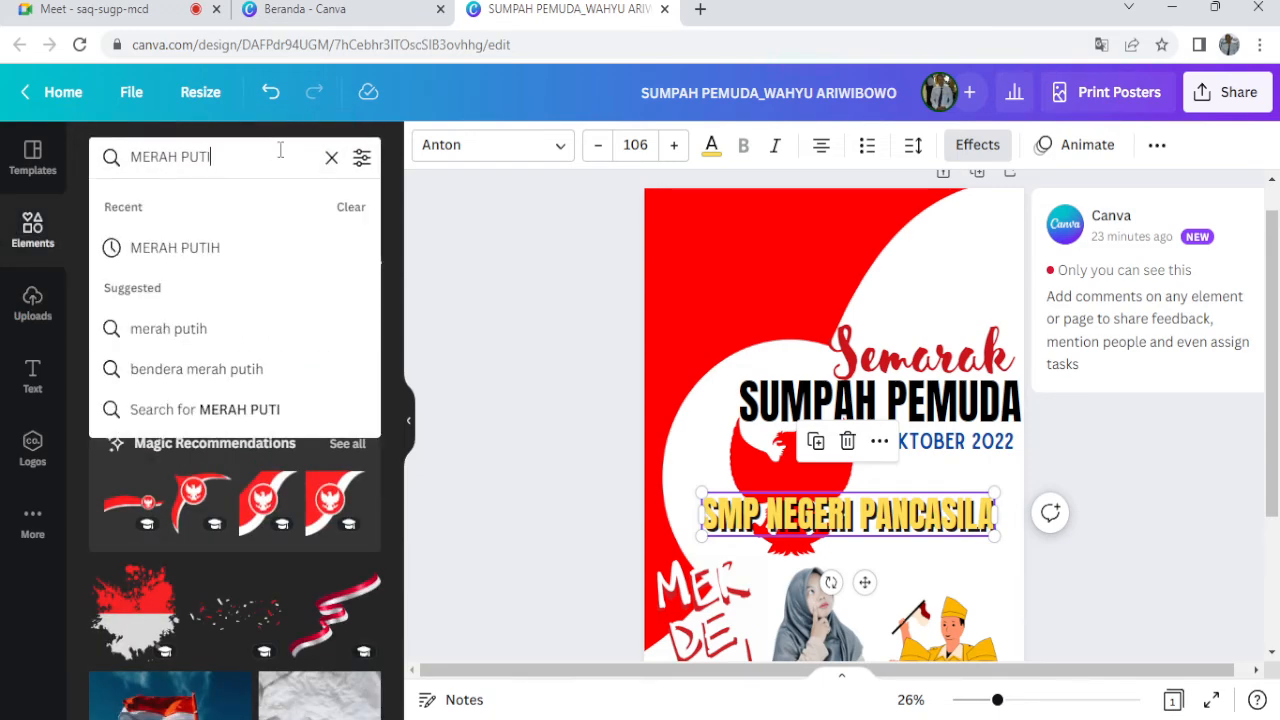
key("BackSpace")
key("BackSpace")
key("BackSpace")
key("BackSpace")
key("BackSpace")
key("BackSpace")
type("SUMPAH PEMUDA")
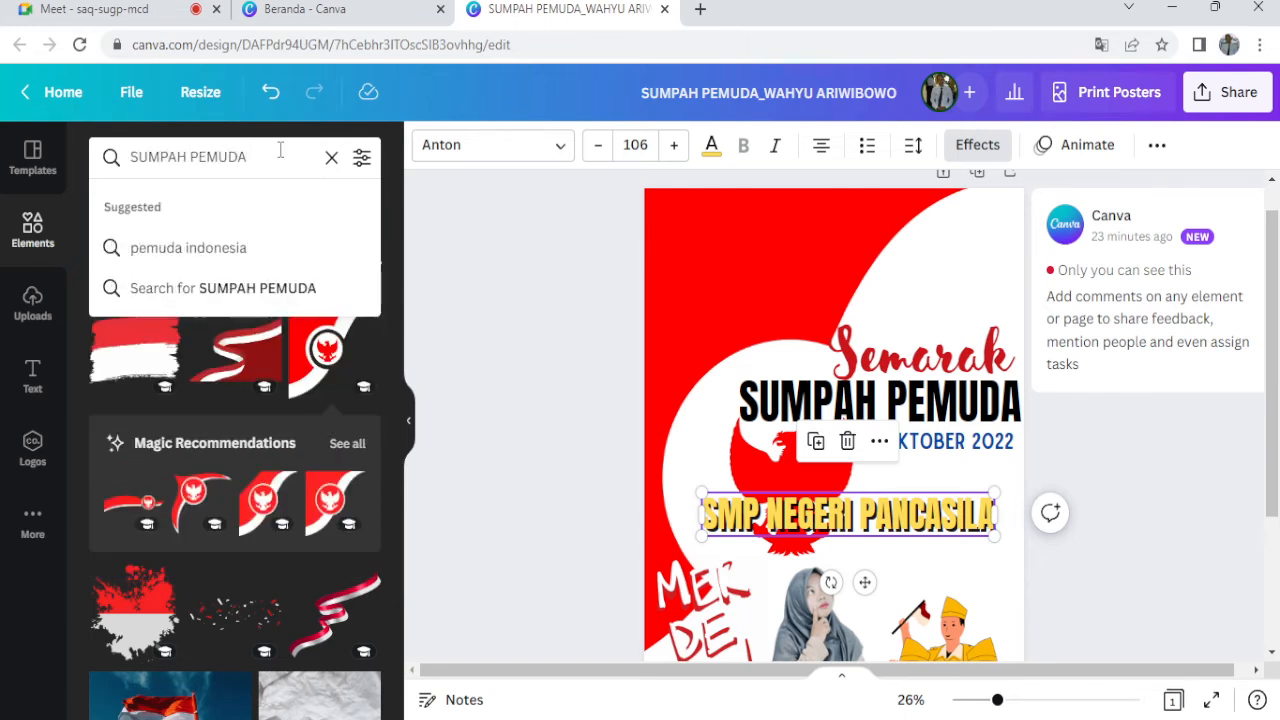
key("BackSpace")
key("BackSpace")
key("BackSpace")
key("BackSpace")
key("BackSpace")
key("BackSpace")
key("BackSpace")
key("BackSpace")
key("BackSpace")
key("BackSpace")
key("BackSpace")
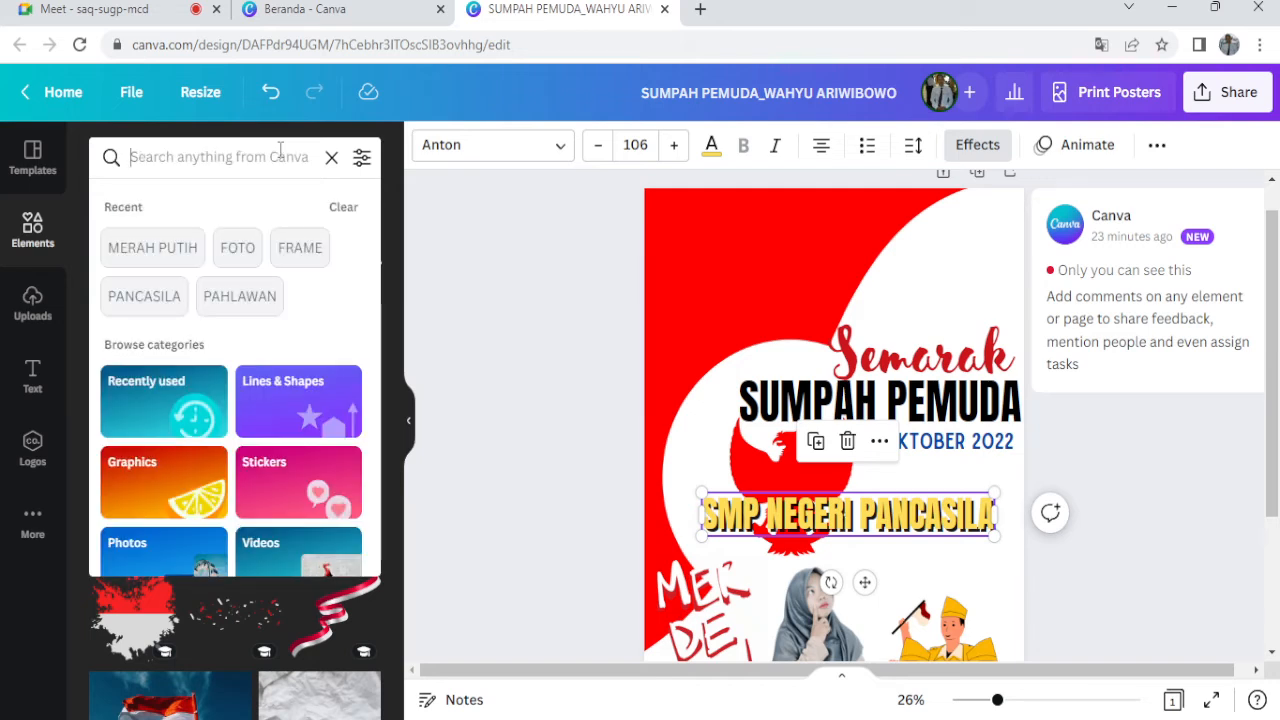
Search the elements library for LOGO SUMPAH PEMUDA.
type("LOGO S")
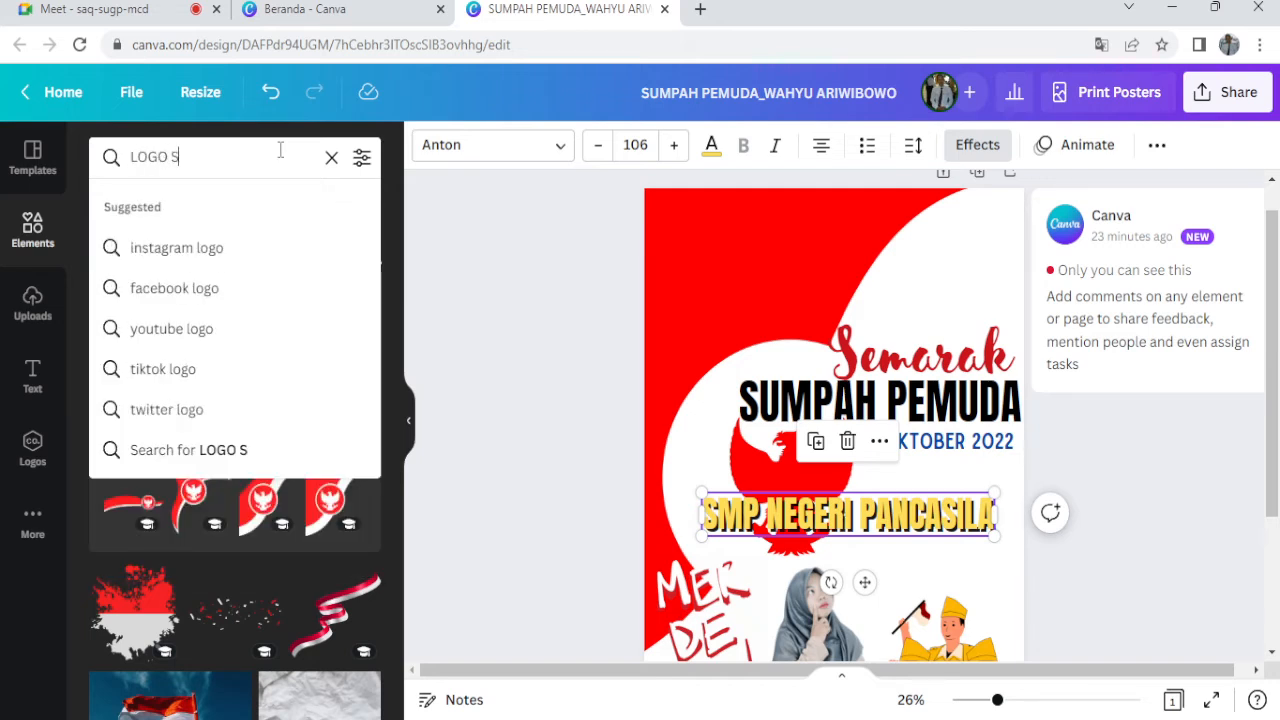
type("UMPAH PEMUDA")
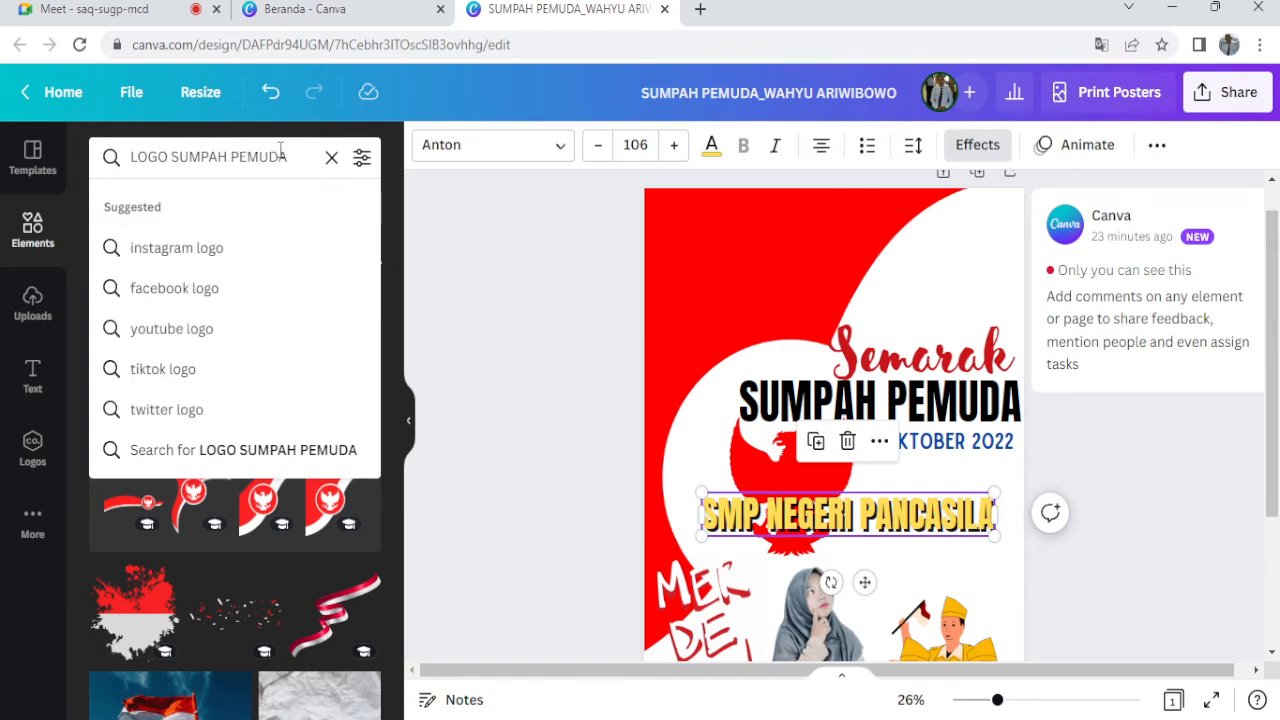
key("Return")
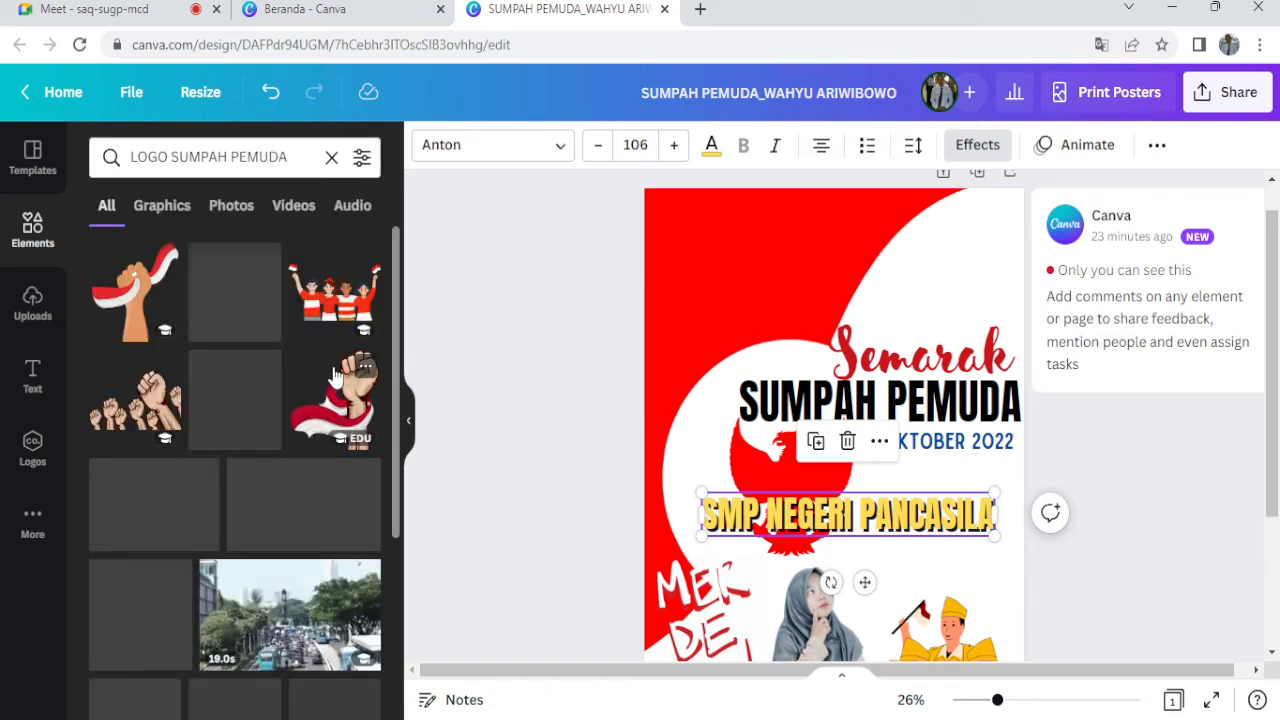
Add the raised fist with the red-and-white ribbon above Semarak, sized and positioned to fit the poster's upper-right corner.
left_click_drag(343, 408, 930, 258)
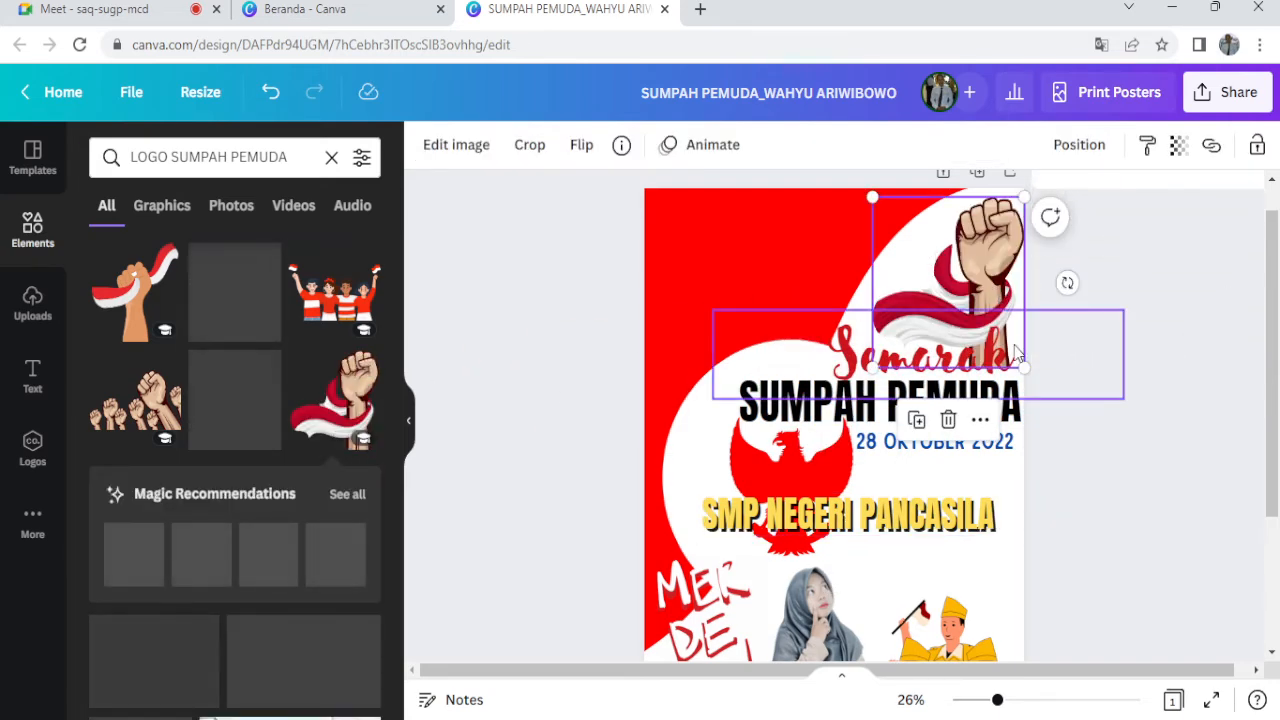
left_click_drag(874, 368, 896, 342)
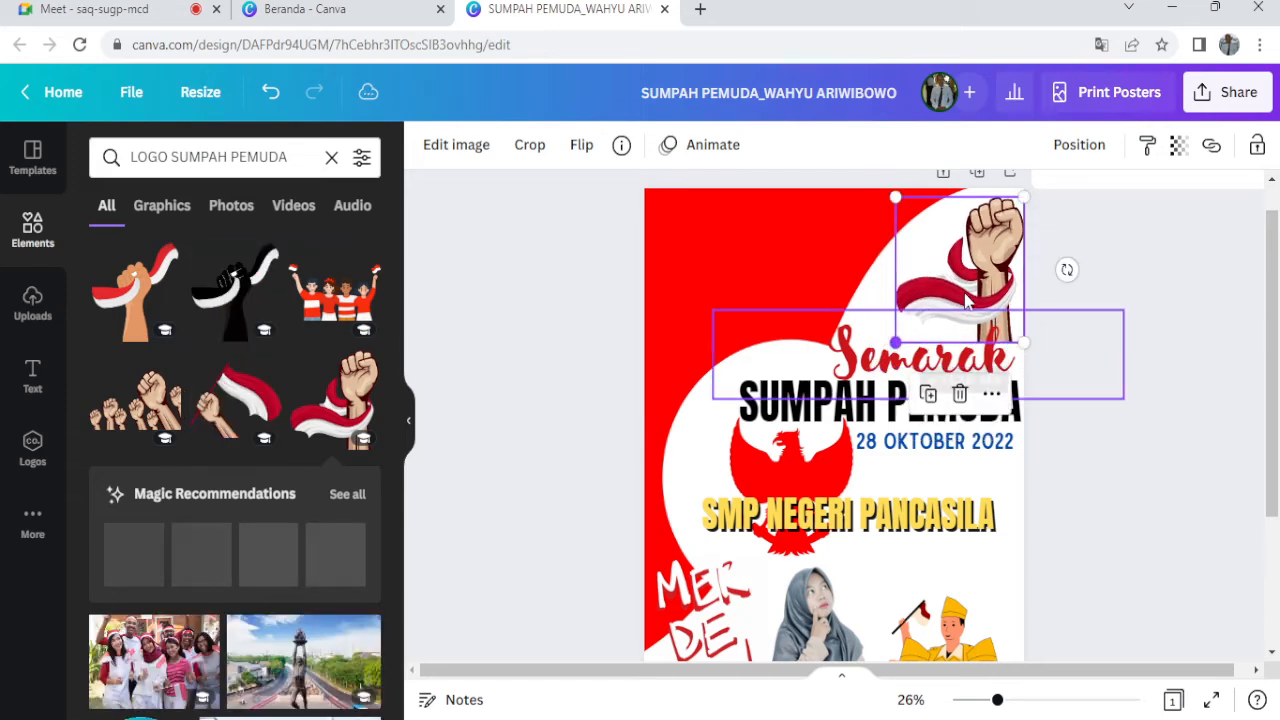
left_click_drag(978, 290, 983, 281)
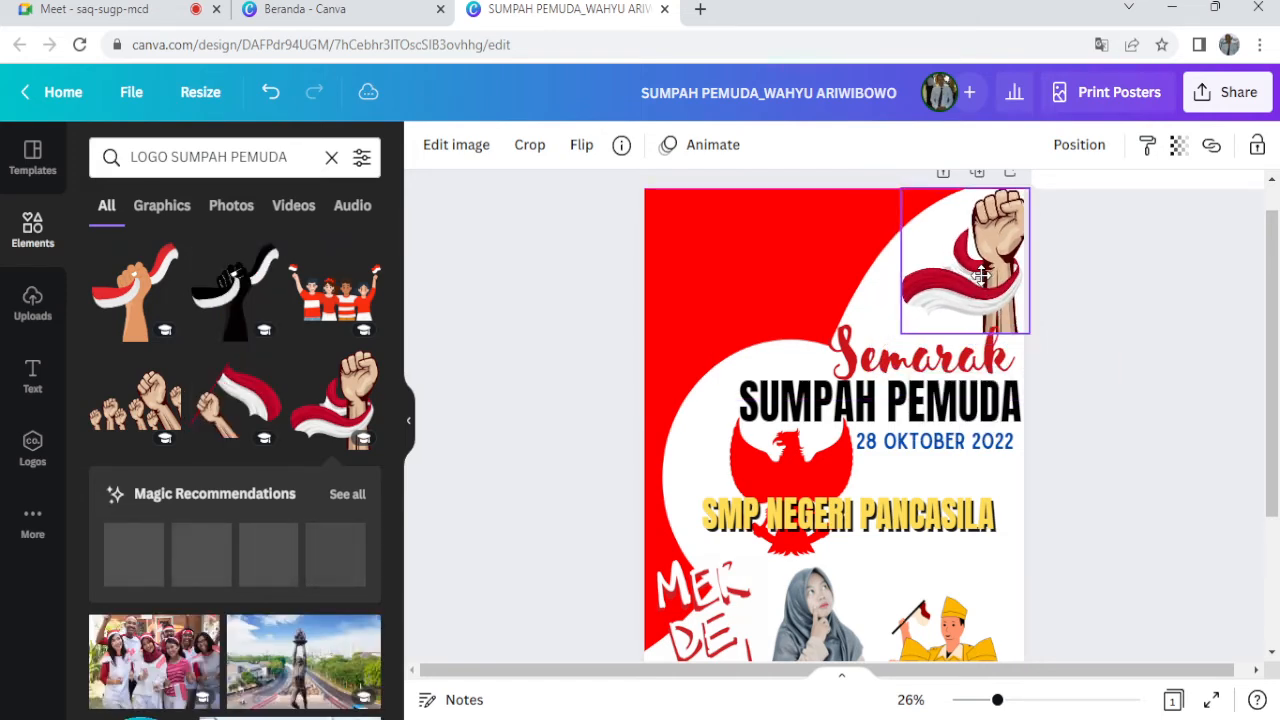
left_click_drag(1031, 346, 1033, 374)
left_click_drag(1012, 275, 996, 277)
left_click(1075, 540)
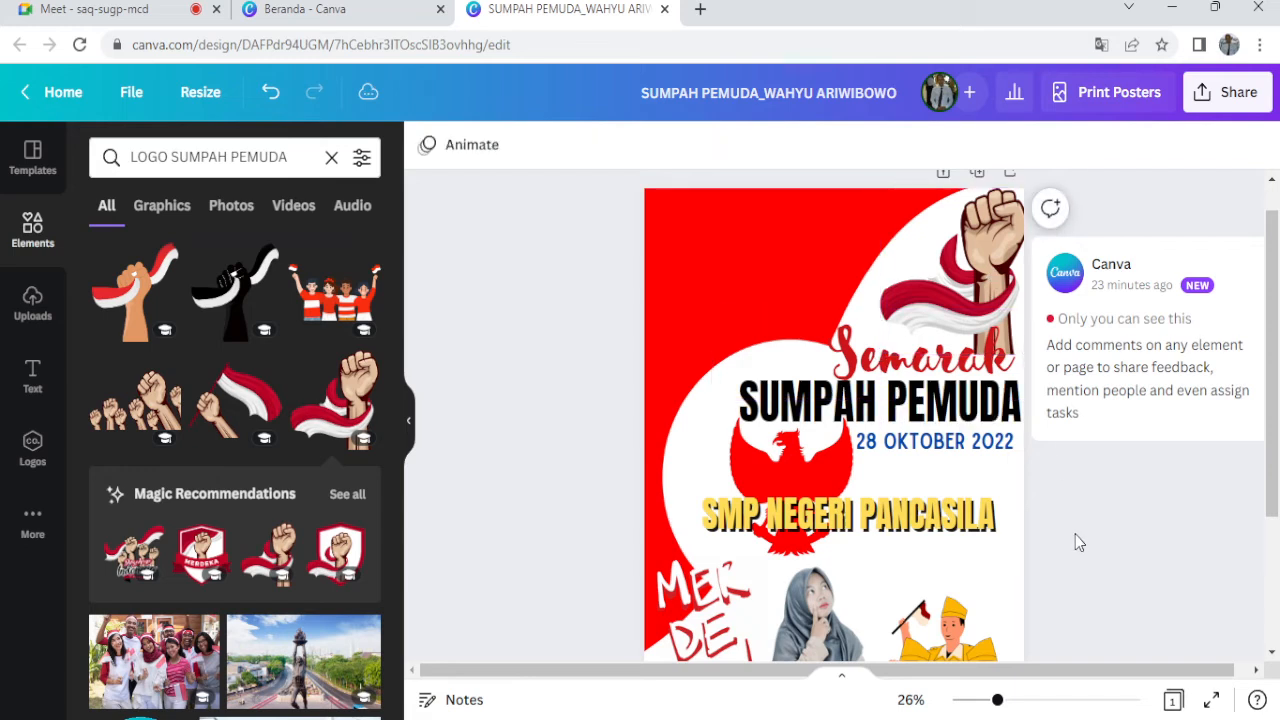
Examine the whole poster layout, from the raised fist and headings down to the photo and illustrations.
scroll(1077, 541, "down", 2)
scroll(1077, 541, "up", 1)
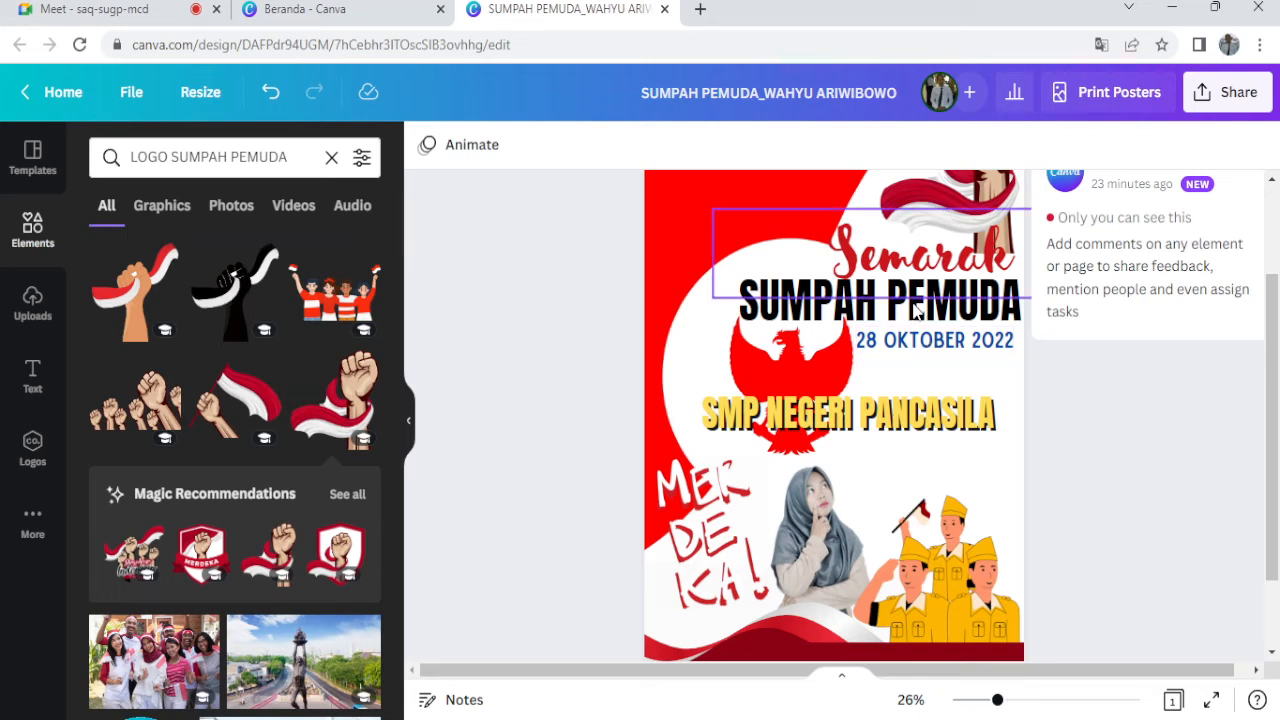
scroll(938, 318, "up", 1)
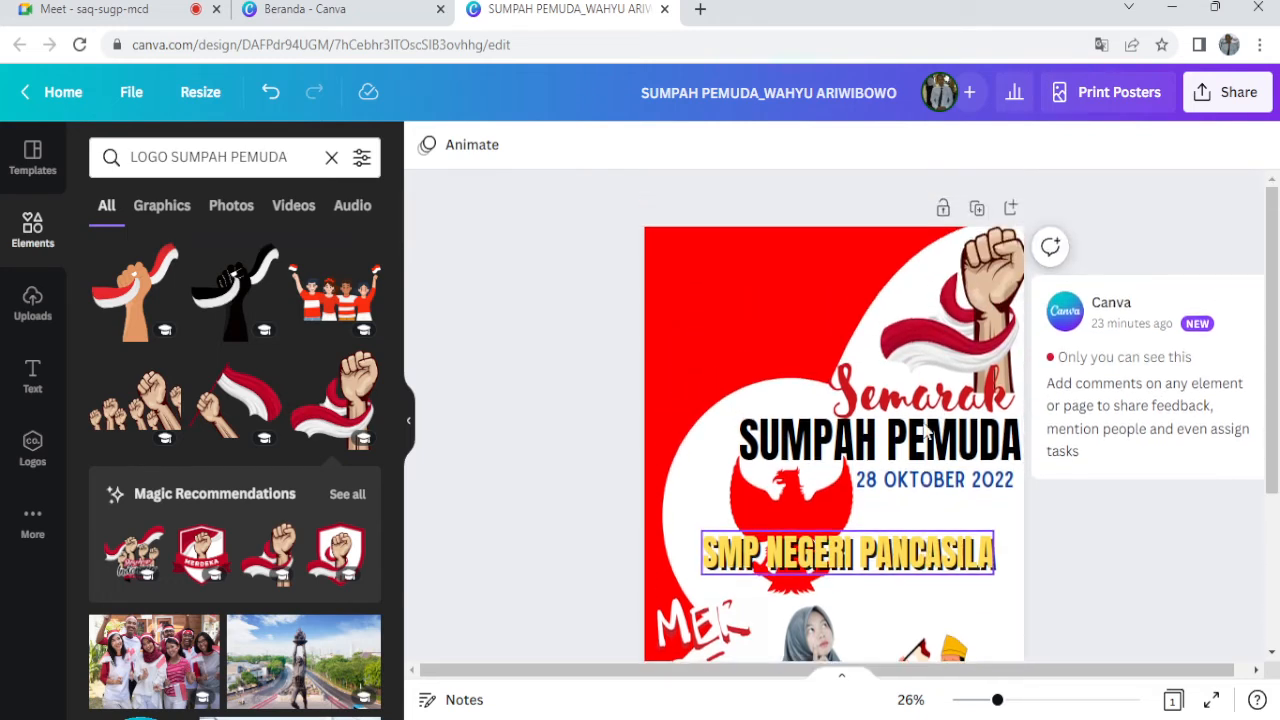
scroll(923, 423, "down", 1)
scroll(918, 477, "down", 1)
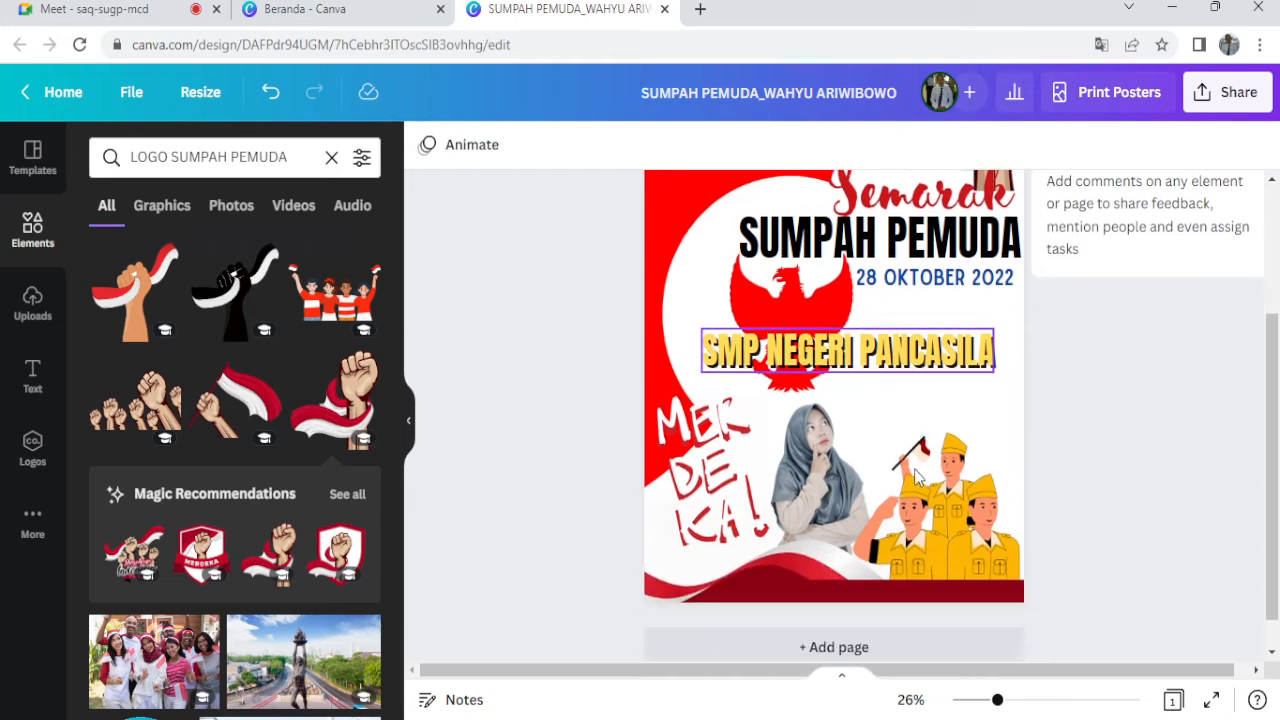
scroll(918, 477, "up", 1)
scroll(918, 477, "up", 1)
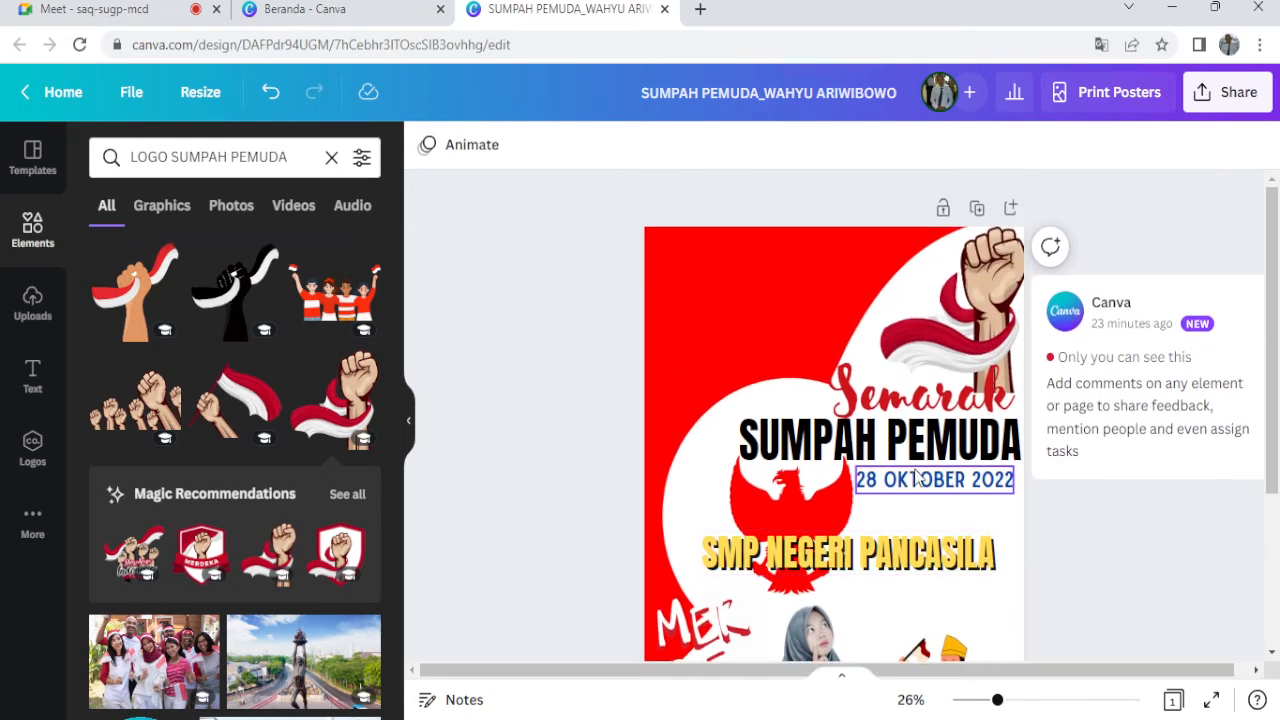
scroll(918, 477, "down", 2)
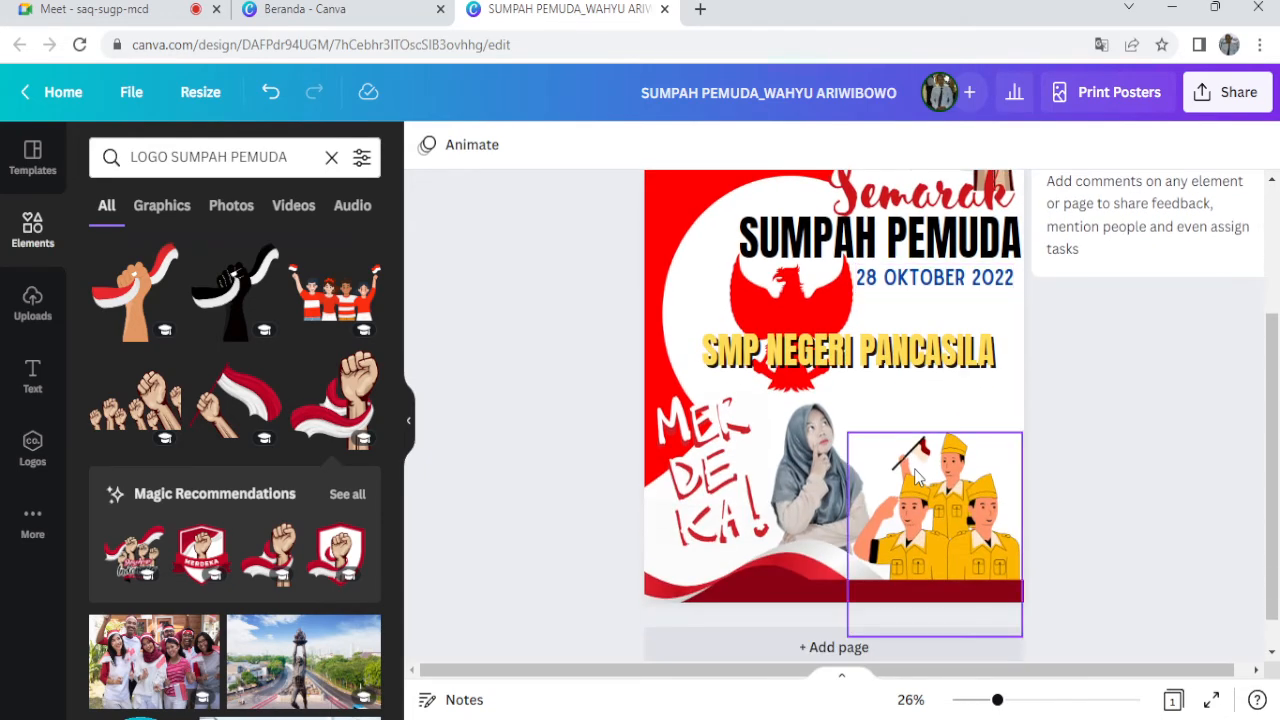
scroll(918, 477, "up", 1)
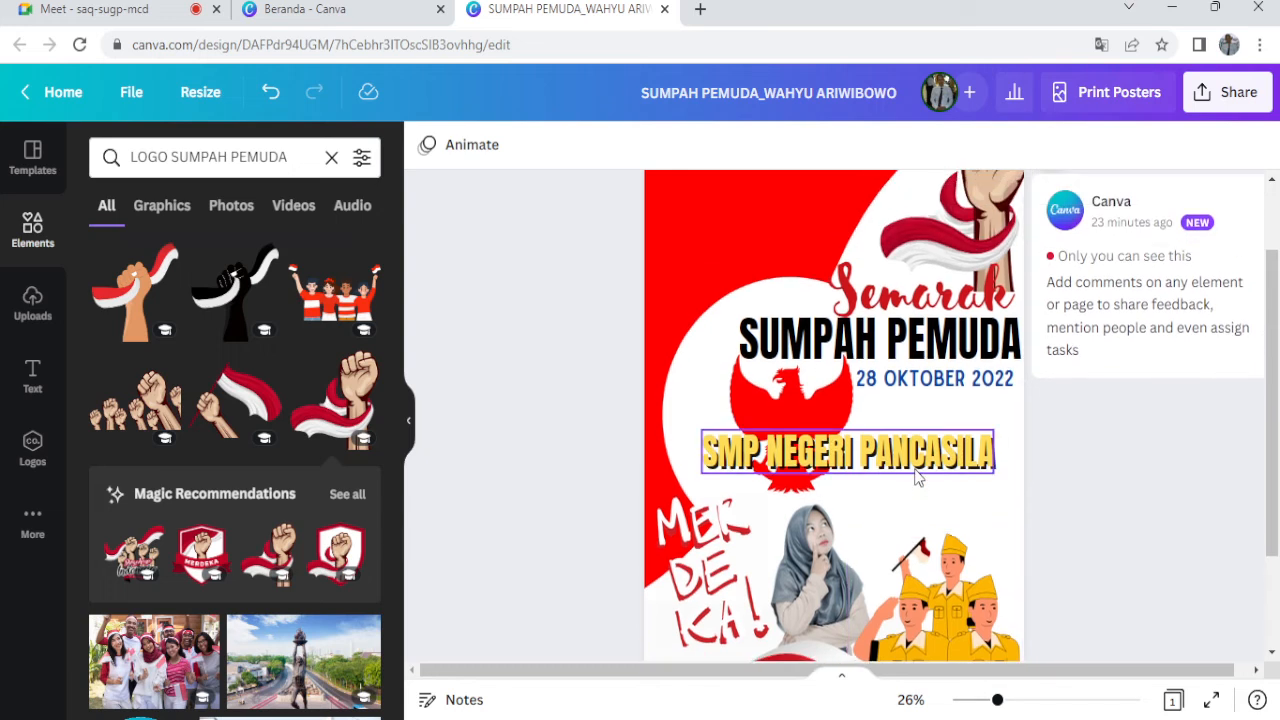
scroll(918, 477, "down", 1)
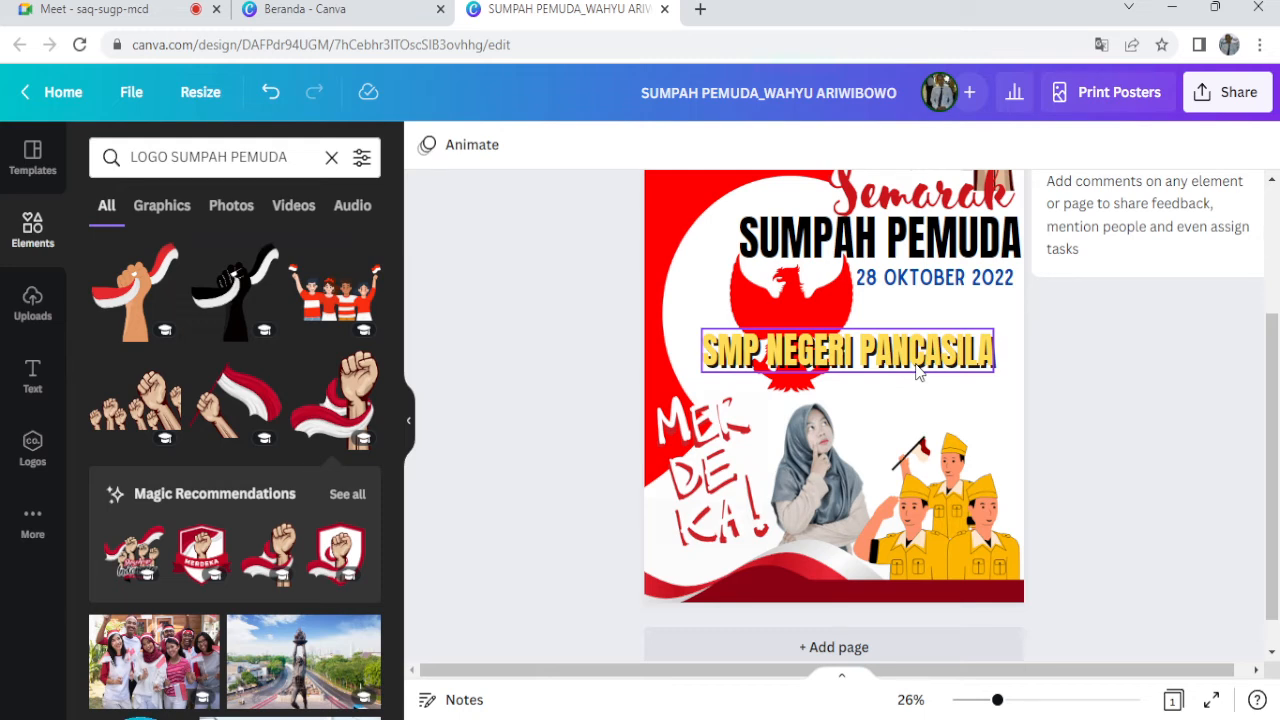
Collapse the elements library and view the poster with more workspace around it.
left_click(412, 428)
scroll(855, 501, "up", 1)
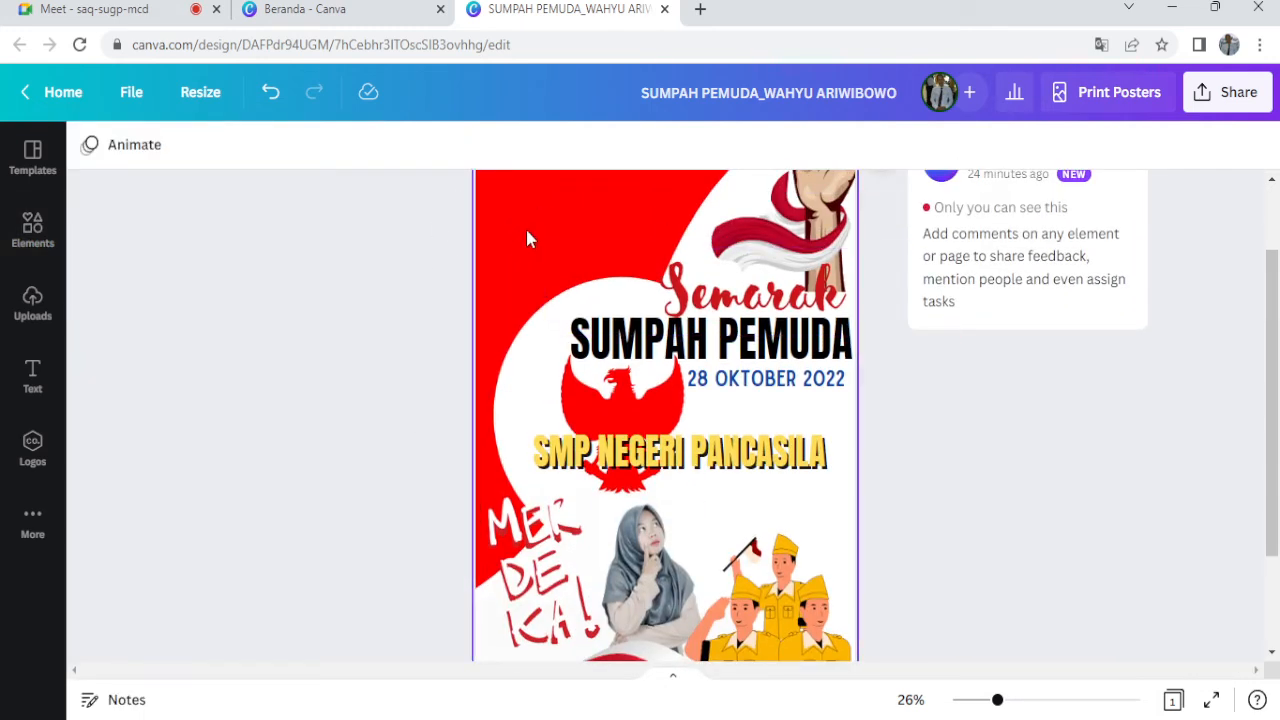
scroll(540, 268, "up", 1)
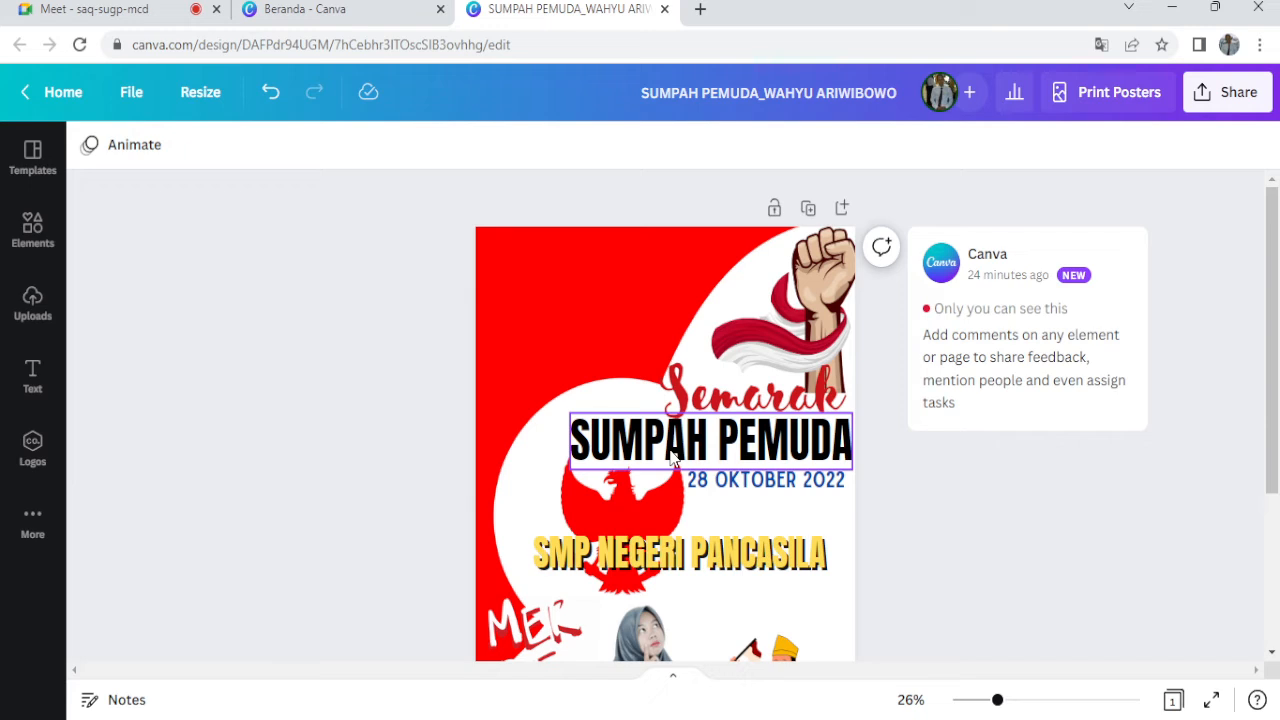
Review the finished poster from the headings and school name down to the photo, illustrations and bottom ribbon.
scroll(672, 458, "down", 2)
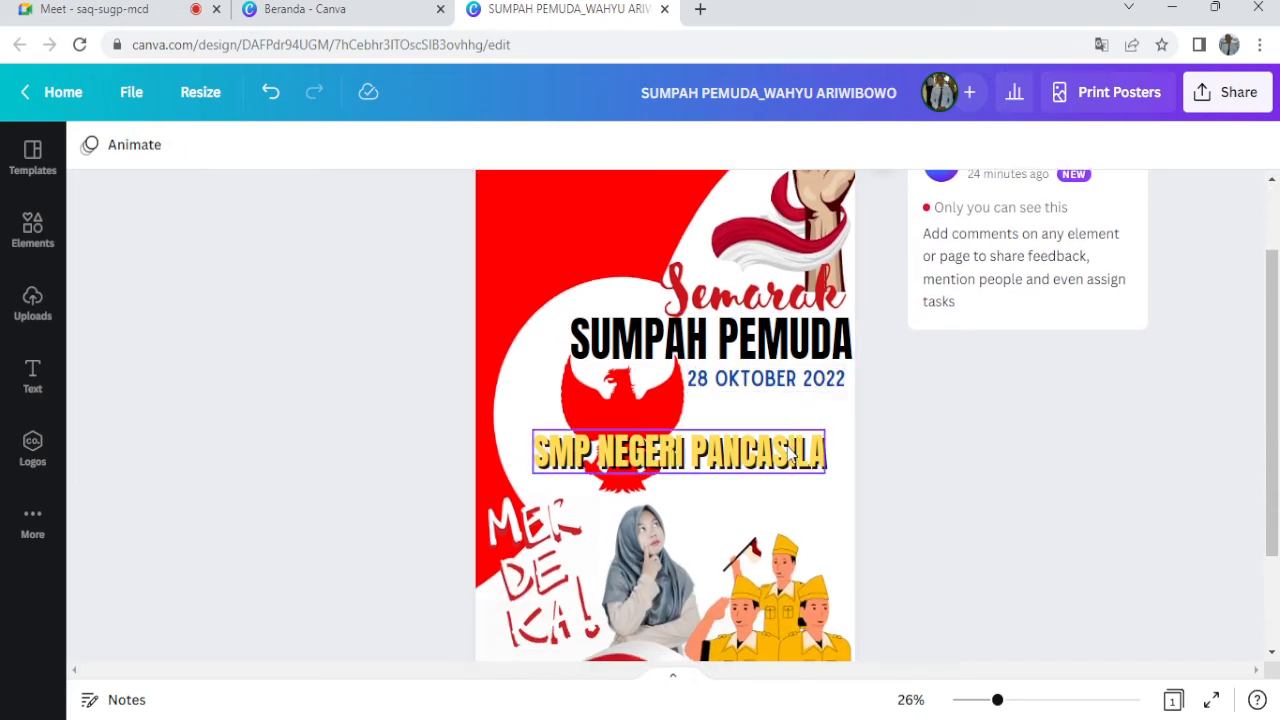
scroll(788, 470, "down", 2)
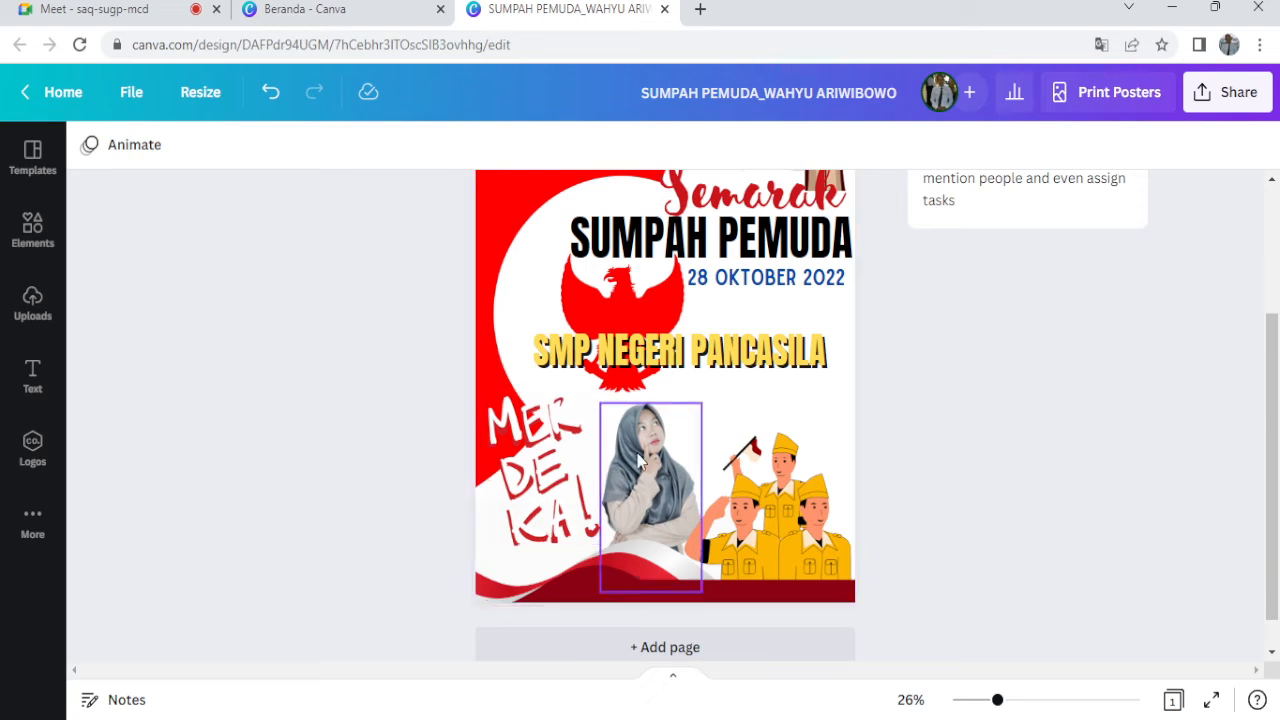
scroll(727, 405, "up", 2)
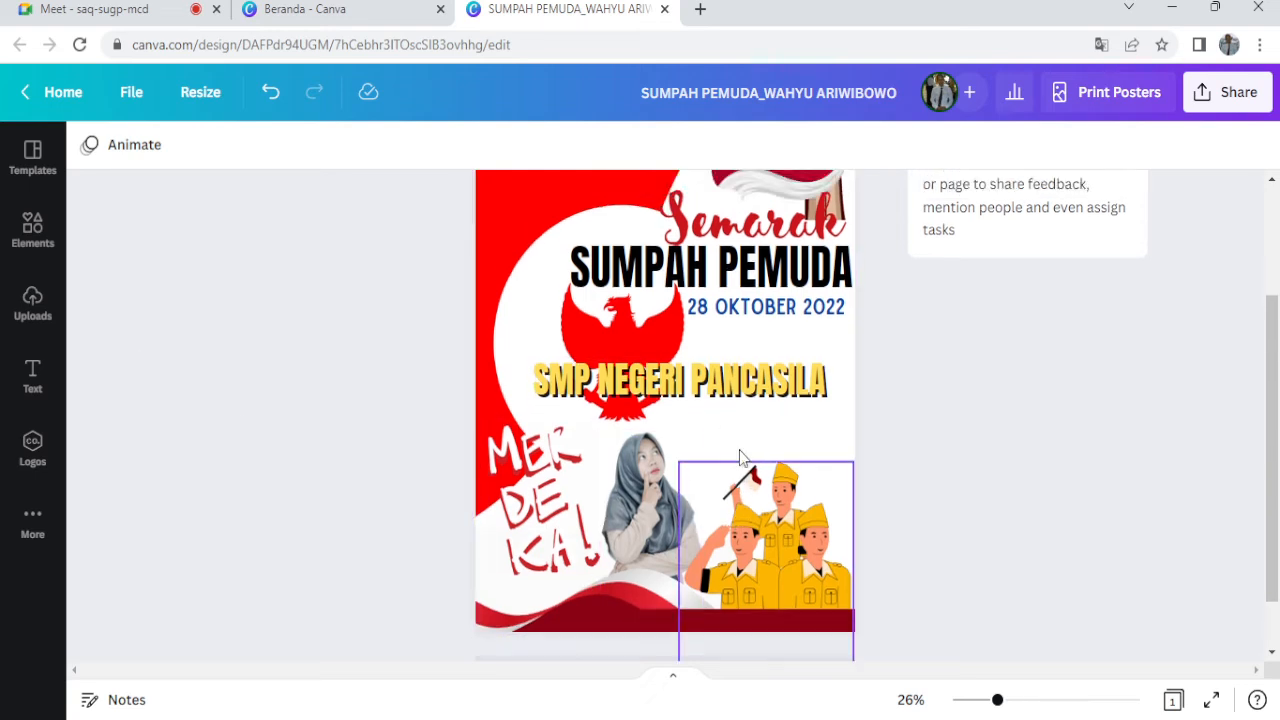
scroll(740, 462, "down", 2)
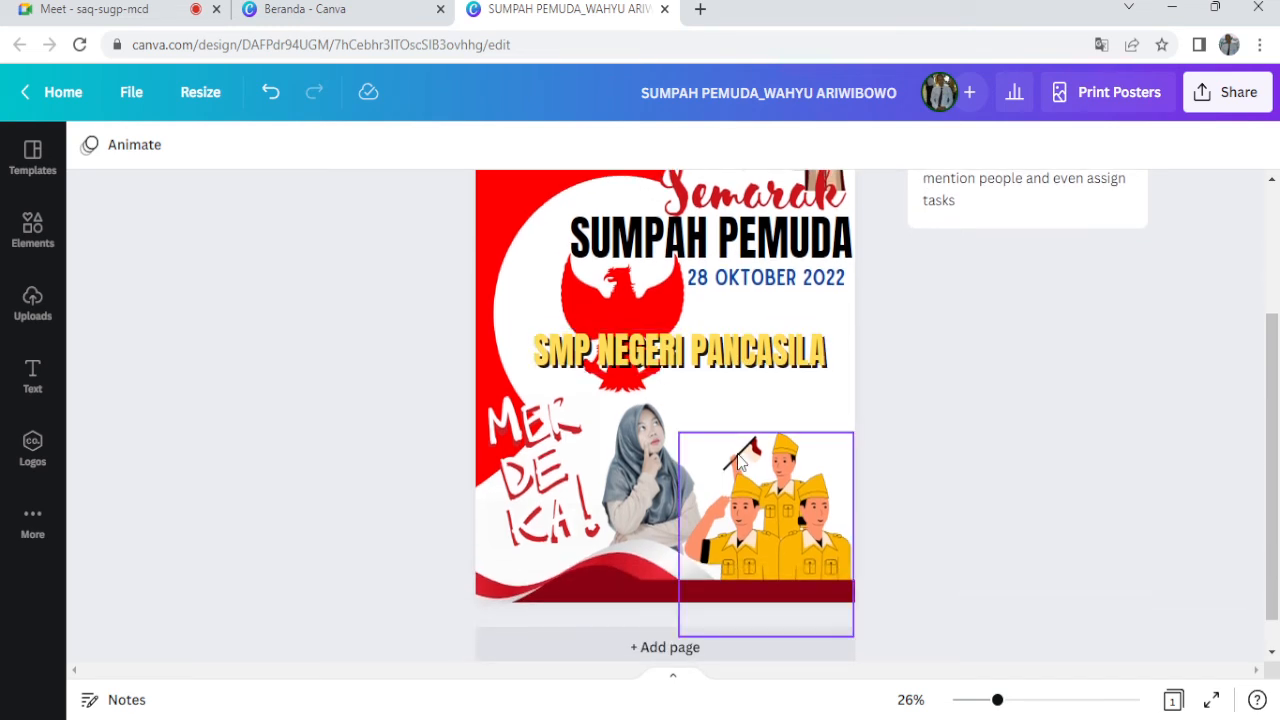
scroll(740, 462, "up", 2)
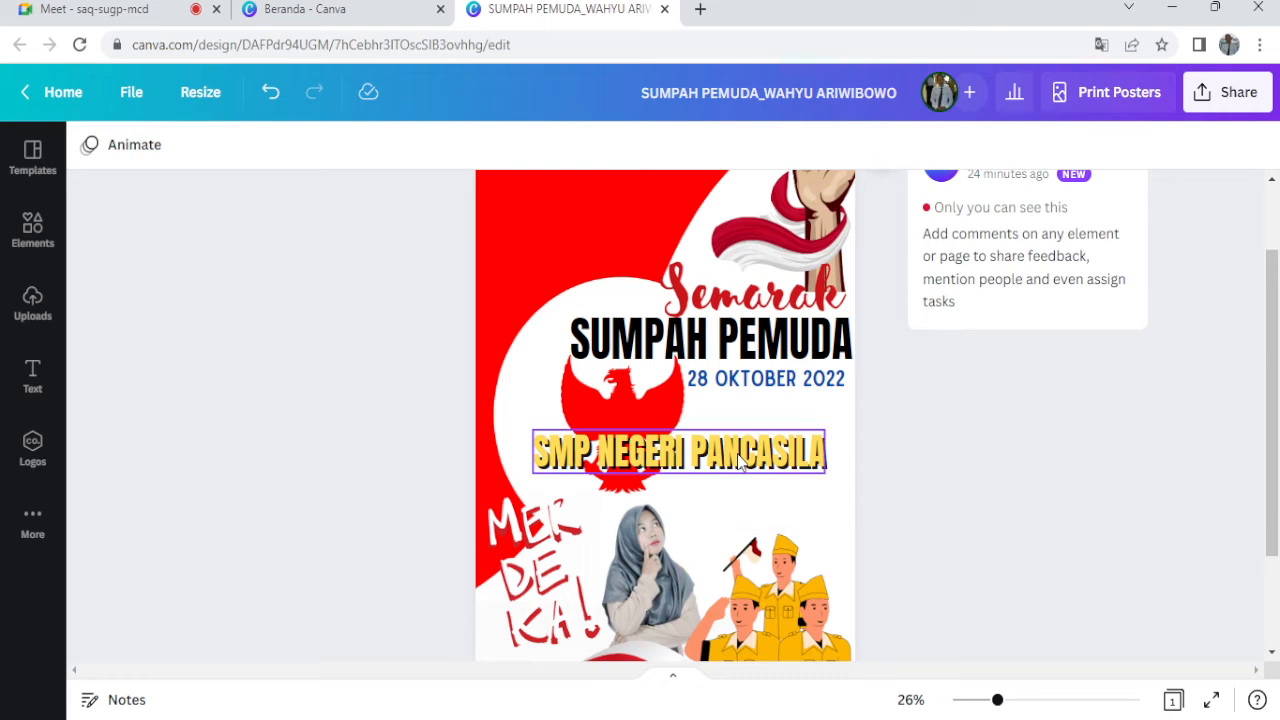
scroll(740, 462, "up", 2)
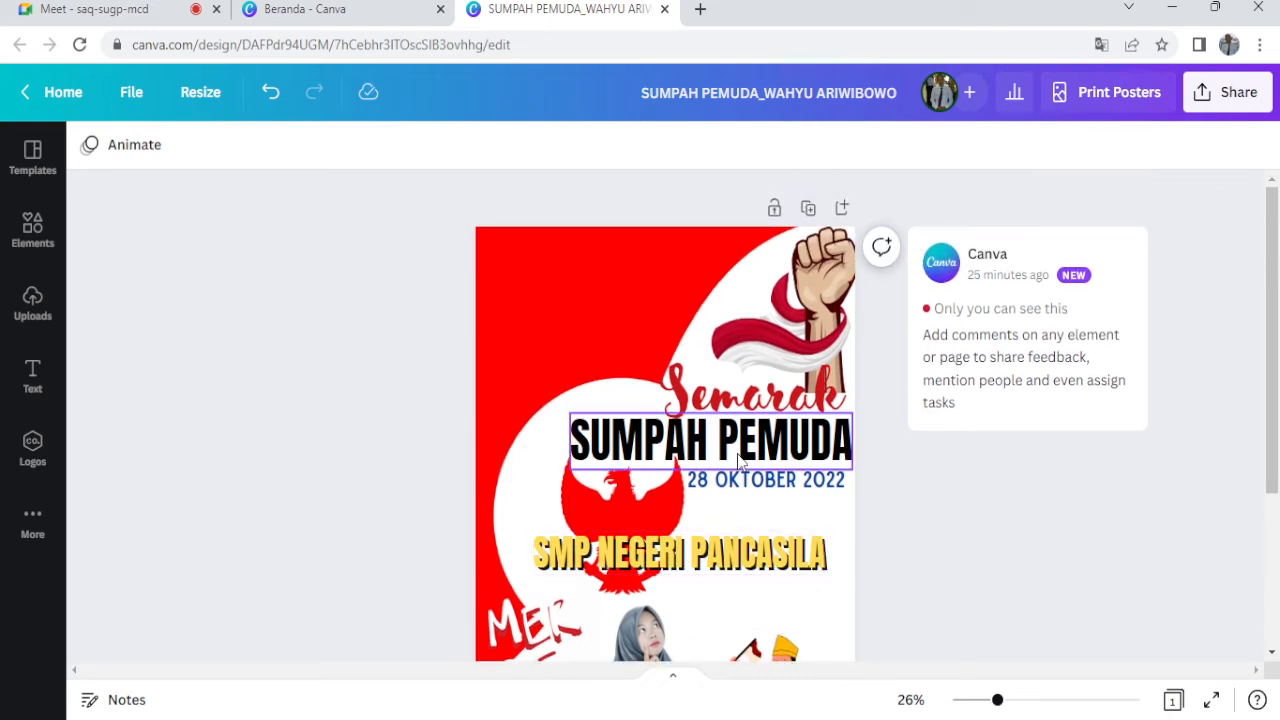
scroll(745, 563, "down", 3)
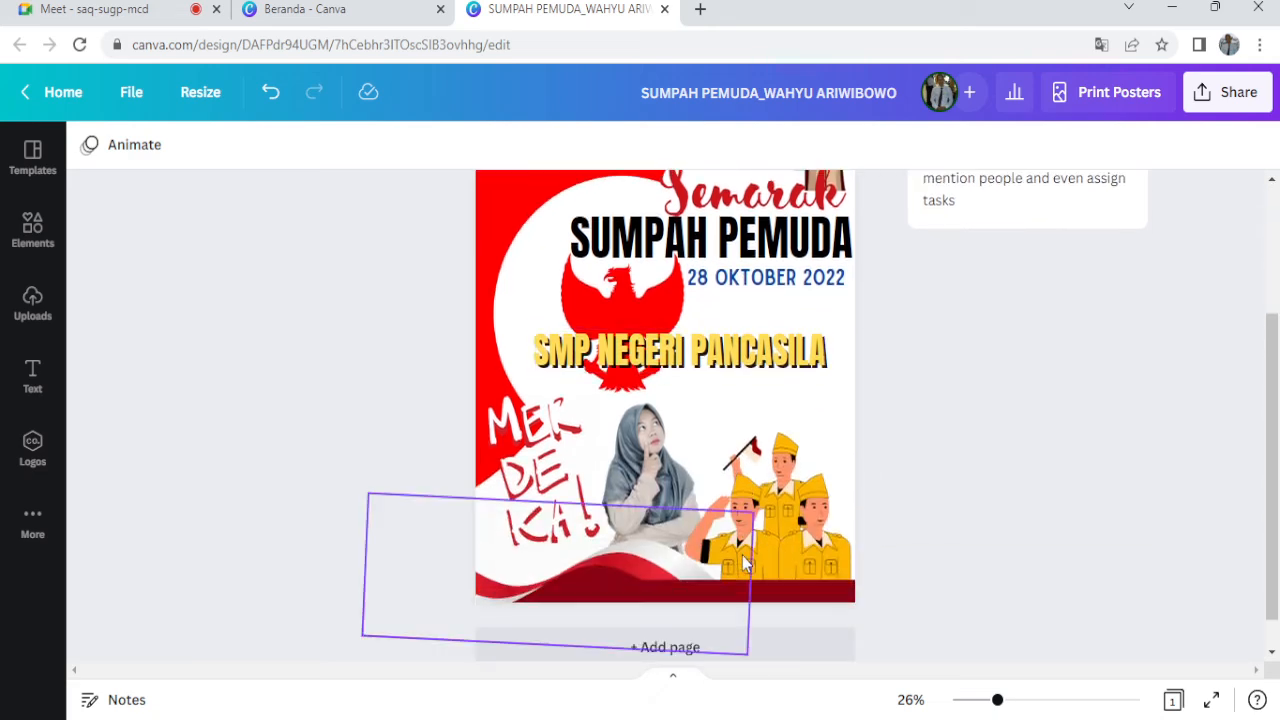
scroll(745, 563, "up", 3)
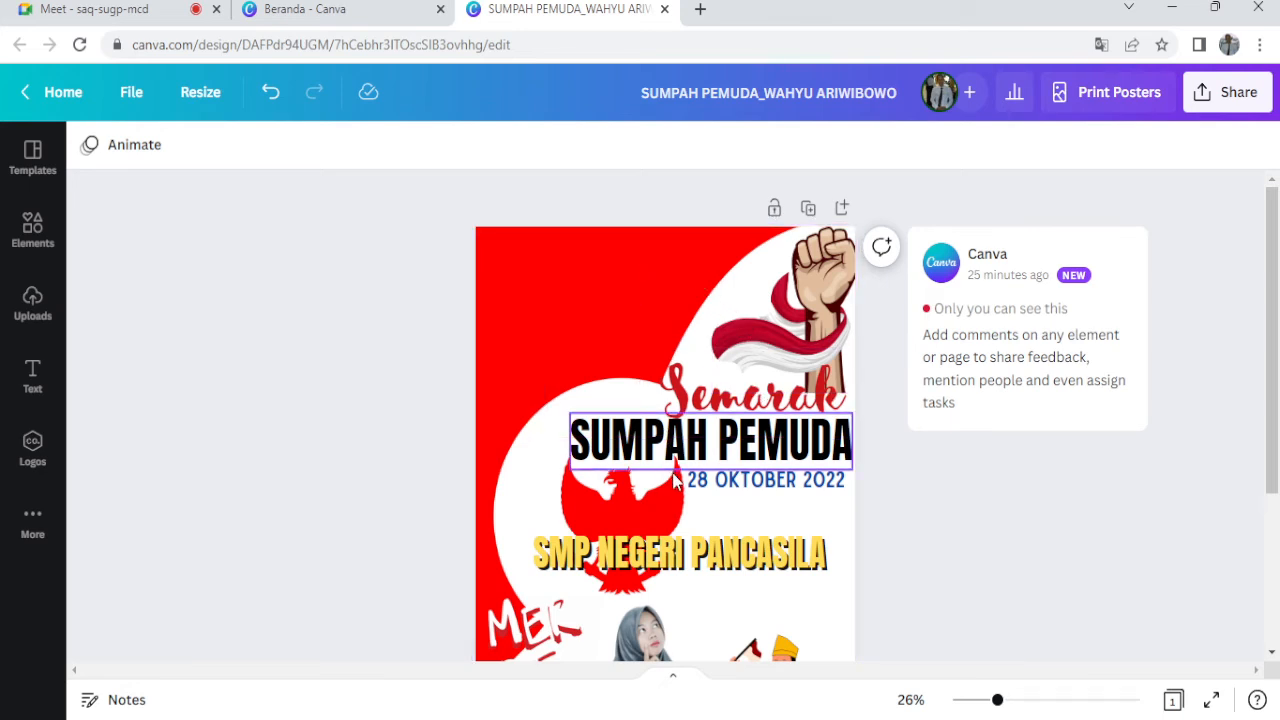
scroll(675, 482, "down", 2)
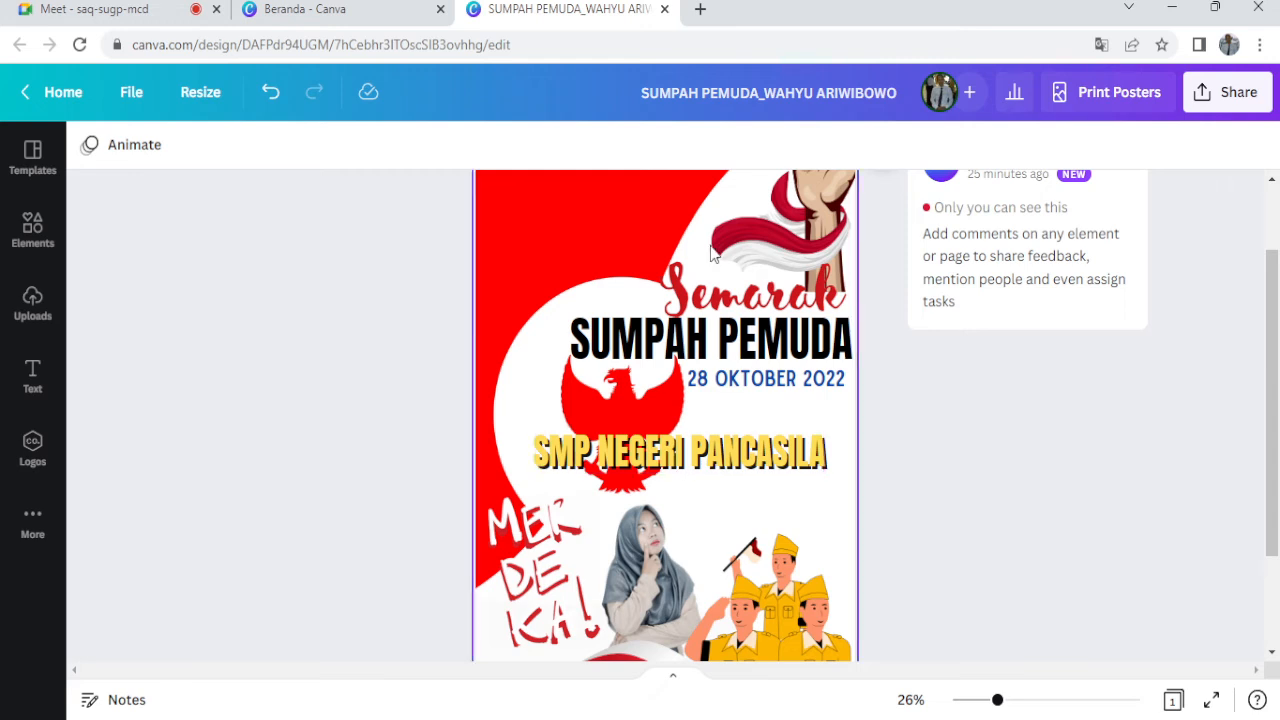
scroll(667, 277, "up", 2)
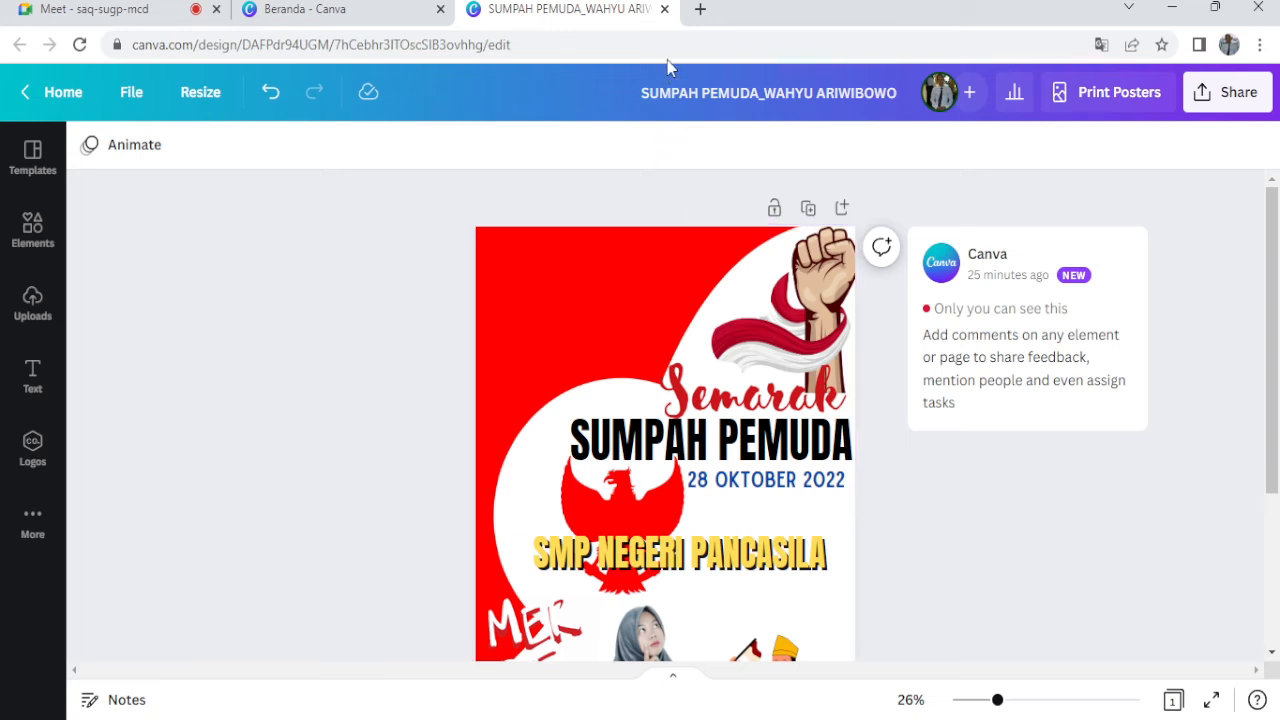
Close the Sumpah Pemuda poster and reopen the finished version from the recent designs on the home page.
left_click(665, 9)
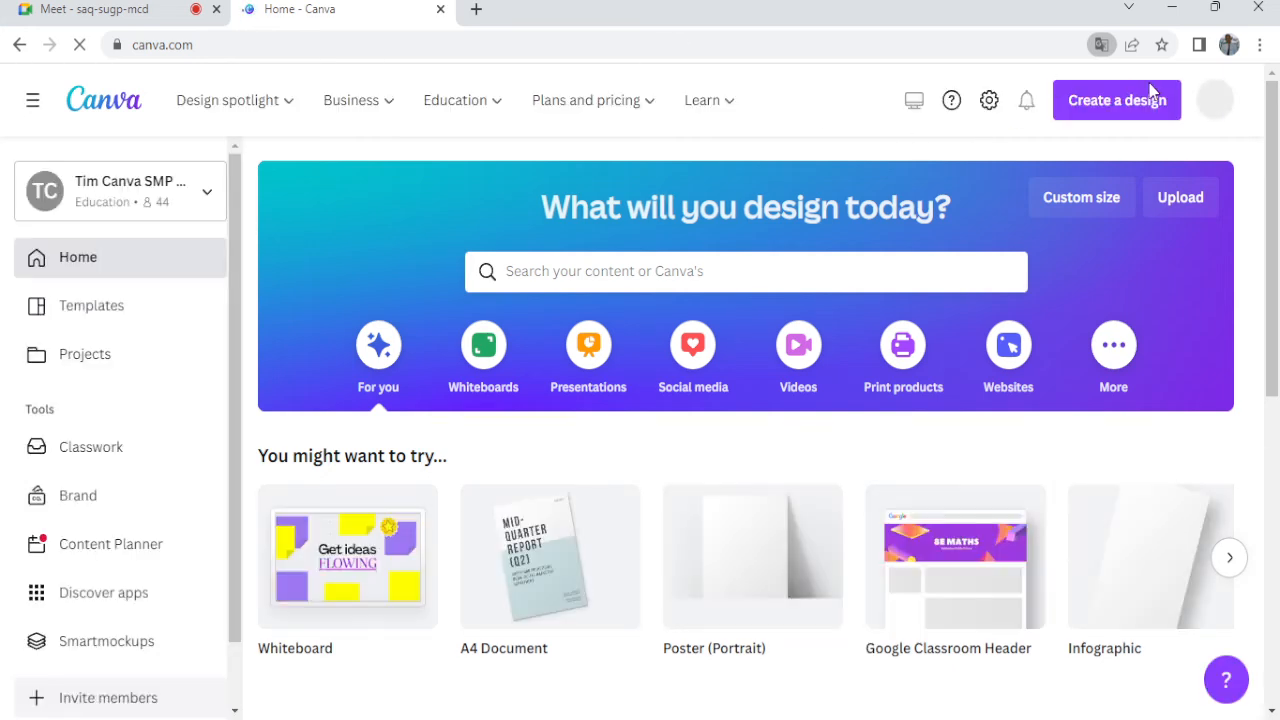
scroll(868, 115, "down", 1)
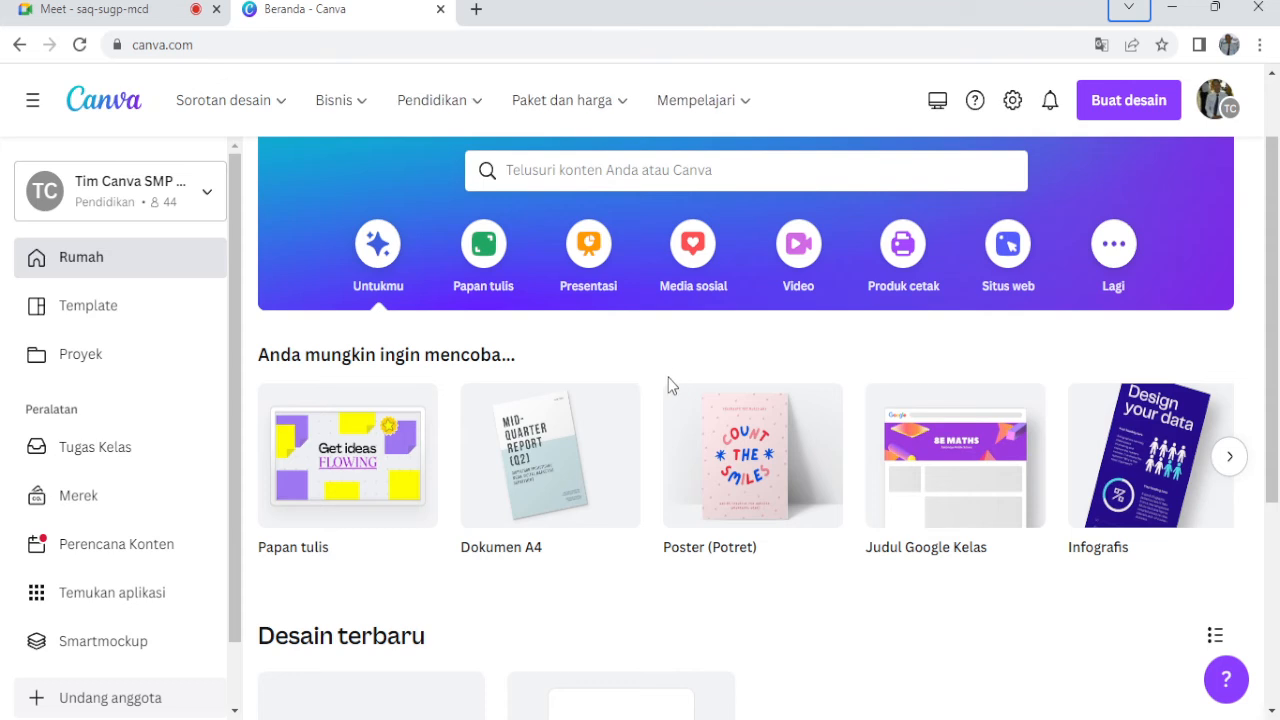
scroll(669, 379, "down", 3)
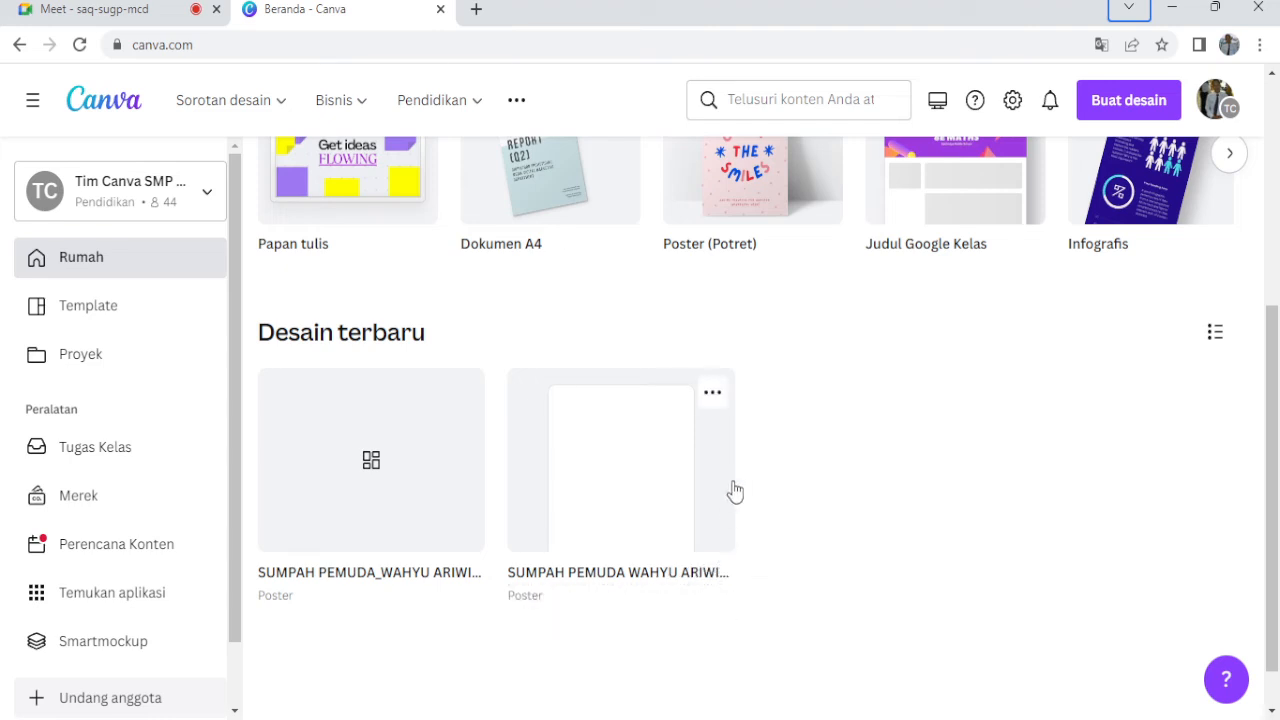
left_click(659, 487)
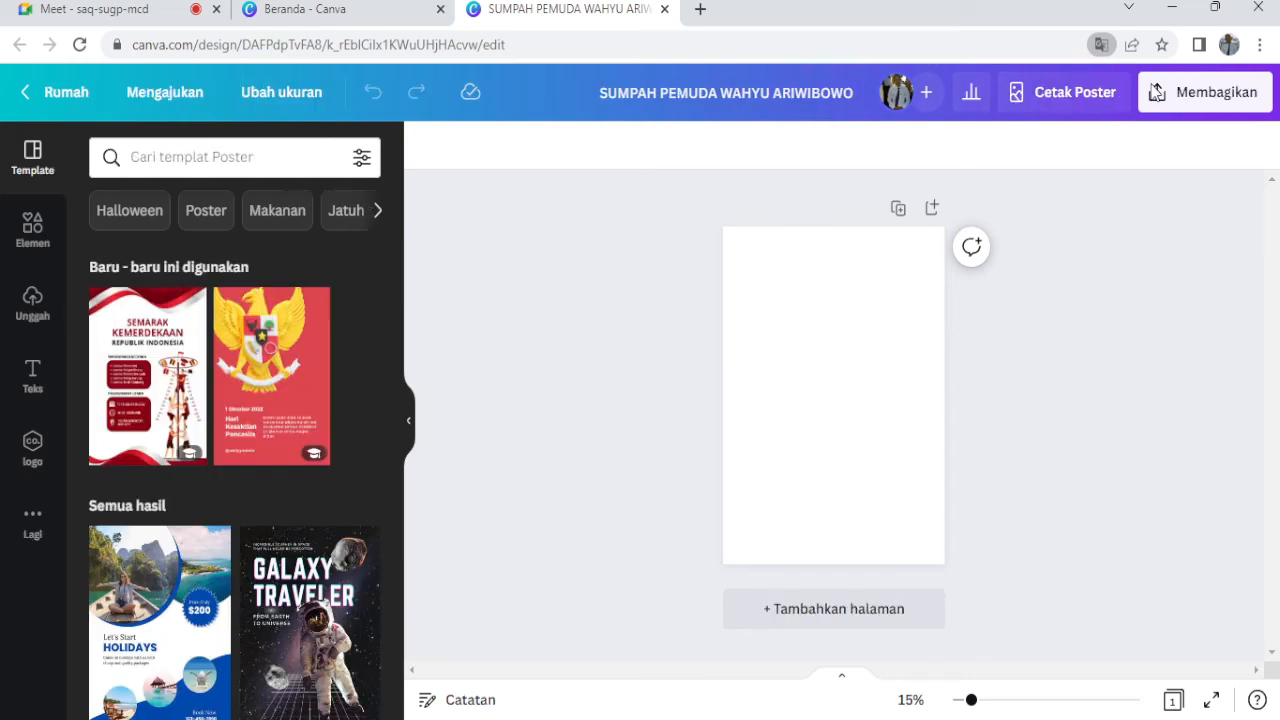
left_click(665, 10)
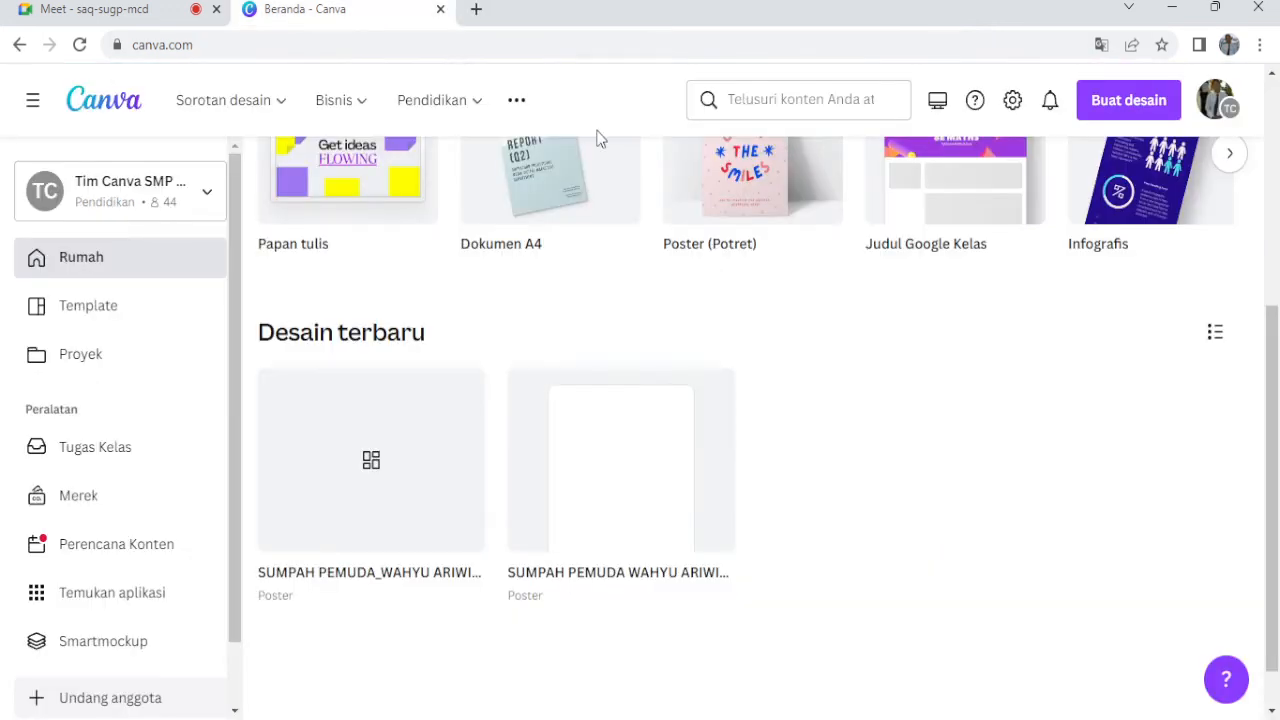
left_click(390, 472)
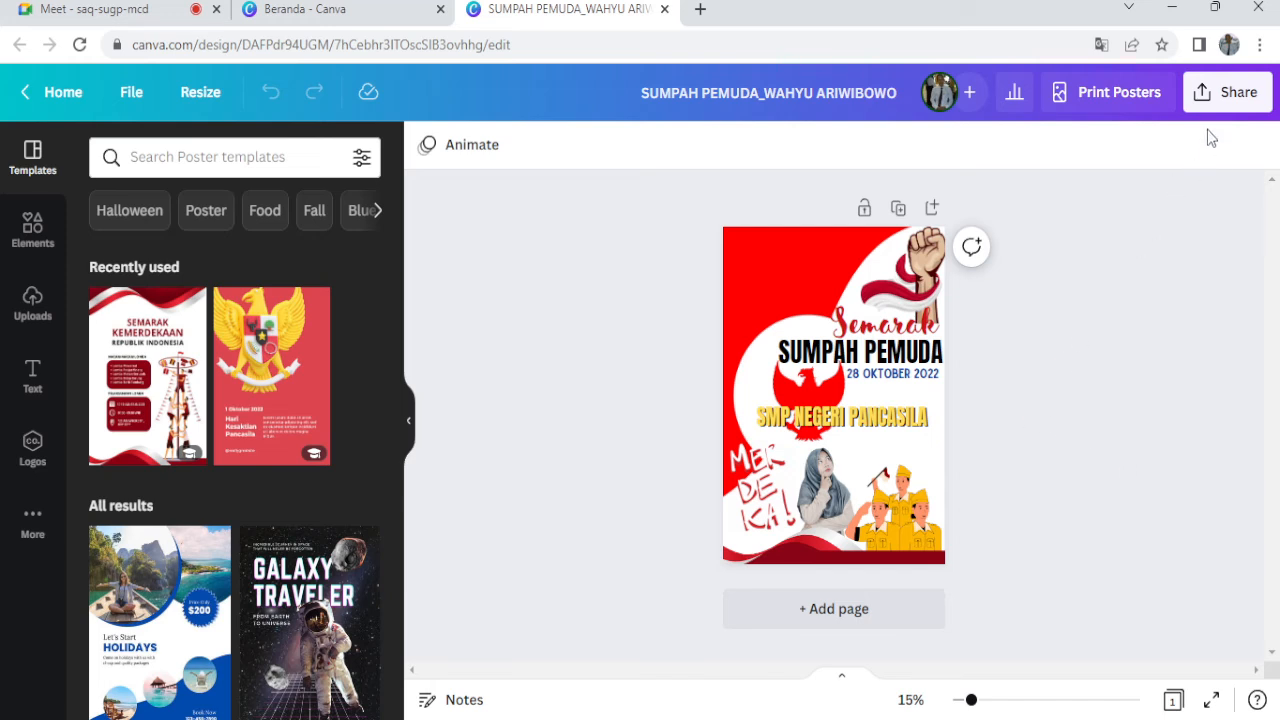
Download the poster as a PNG at size 1 and dismiss the download notice.
left_click(1214, 102)
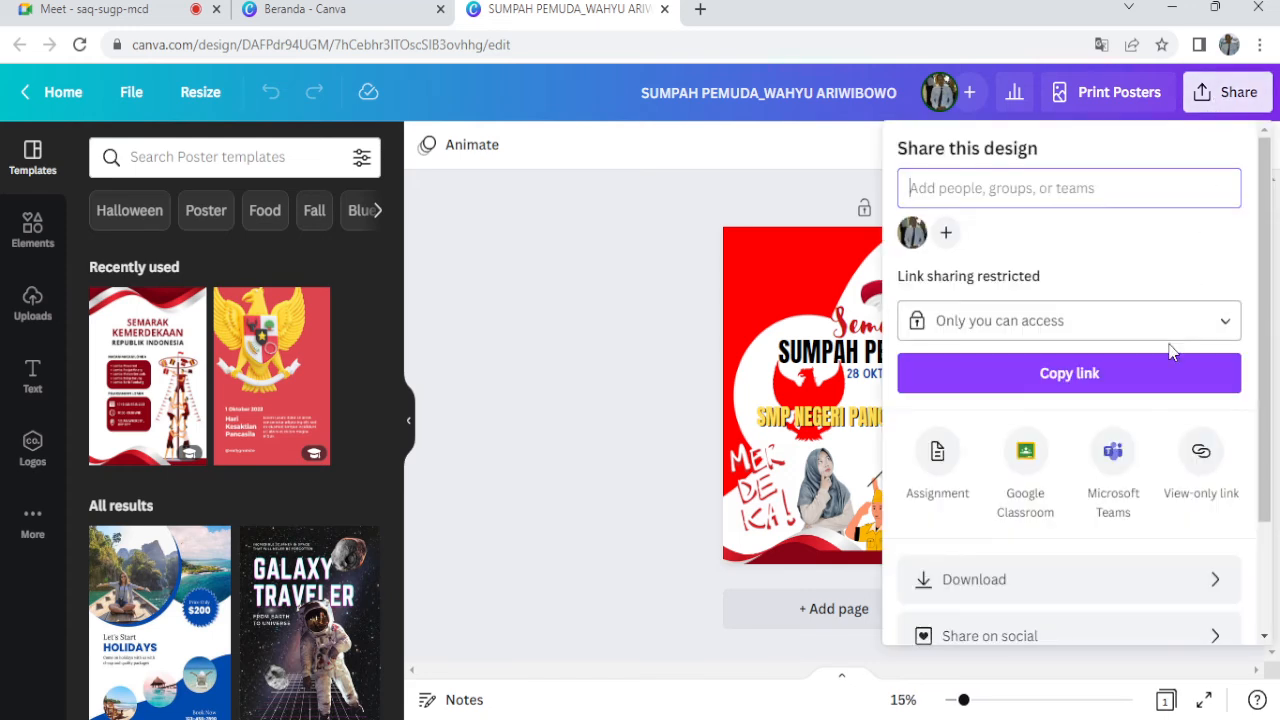
scroll(1165, 370, "down", 1)
scroll(1158, 398, "down", 1)
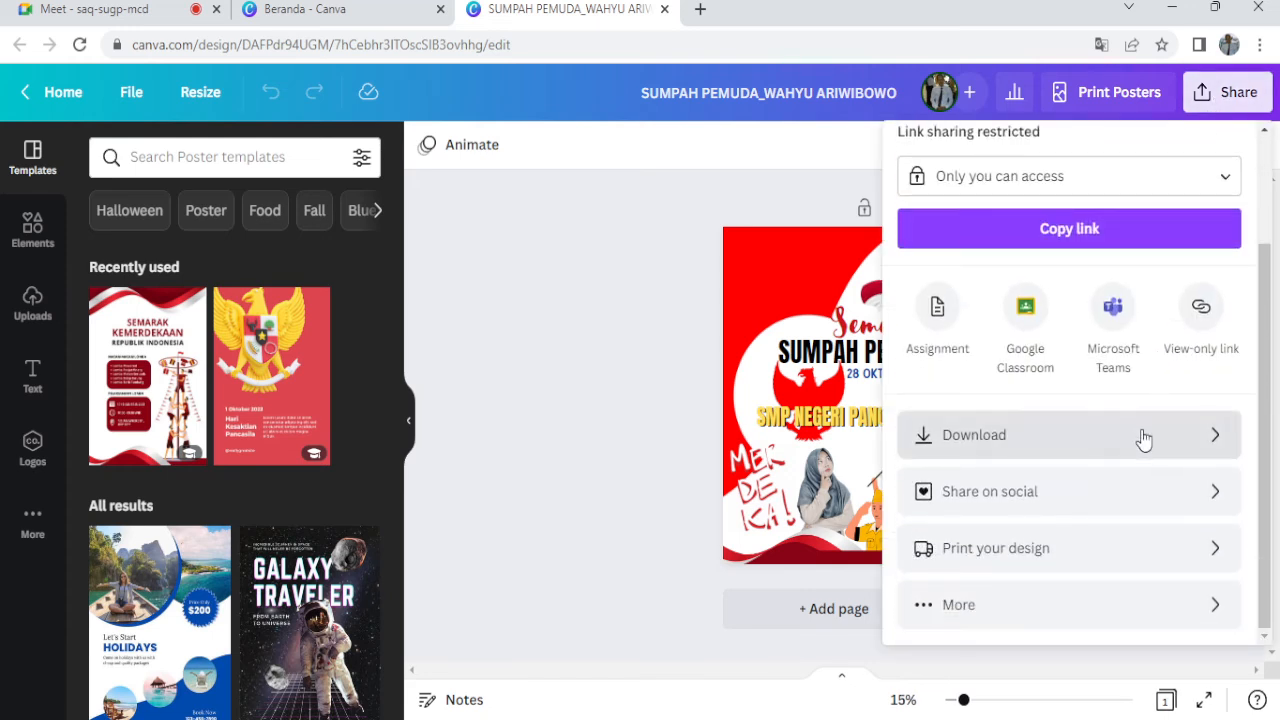
left_click(1141, 443)
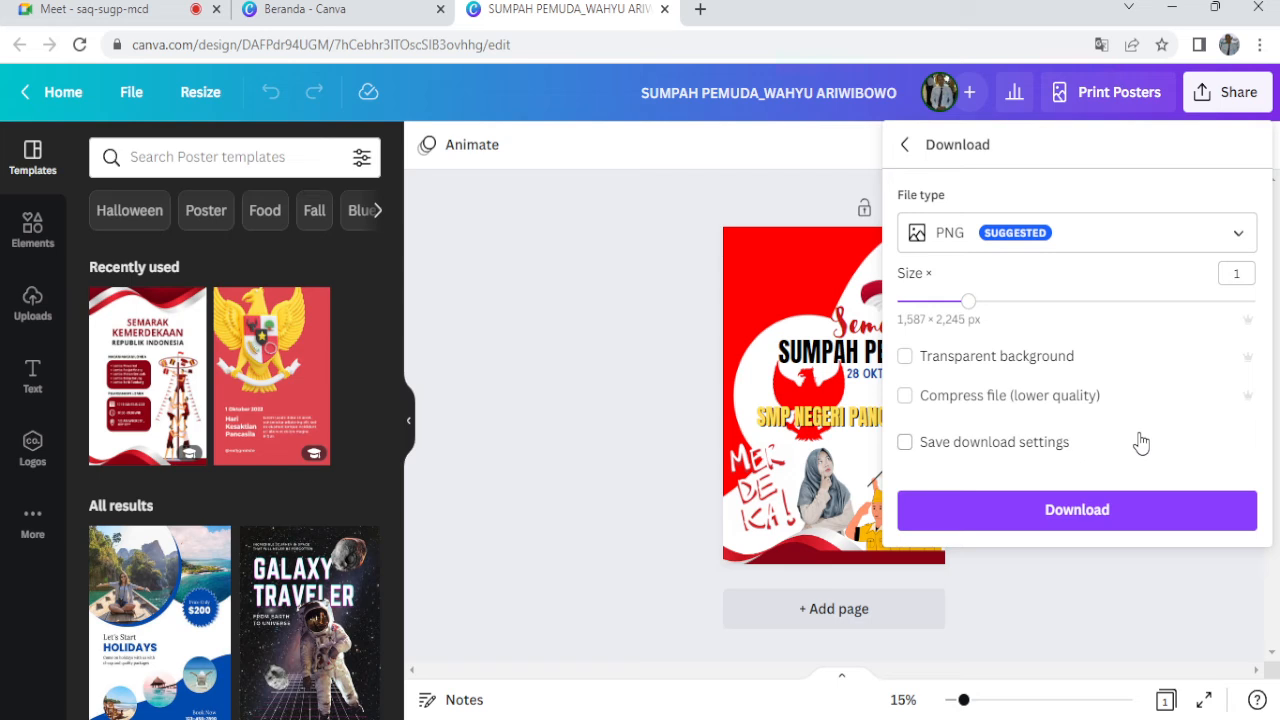
left_click(1075, 249)
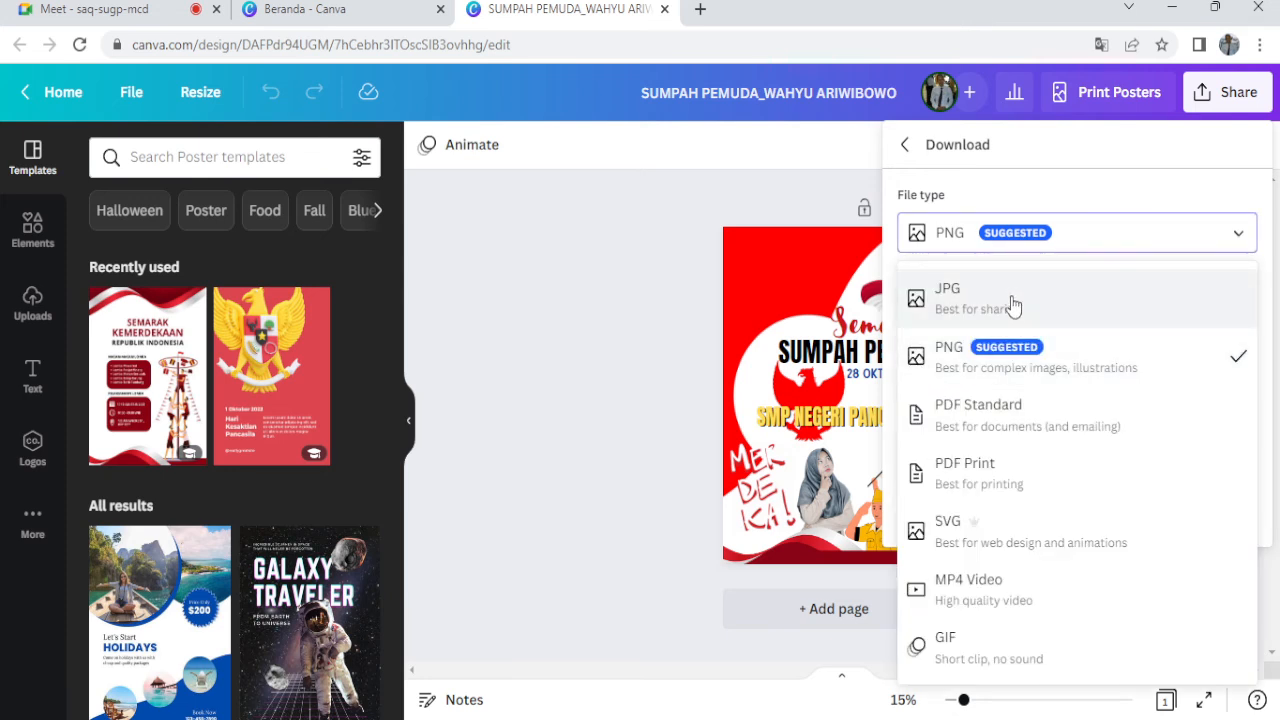
left_click(1005, 362)
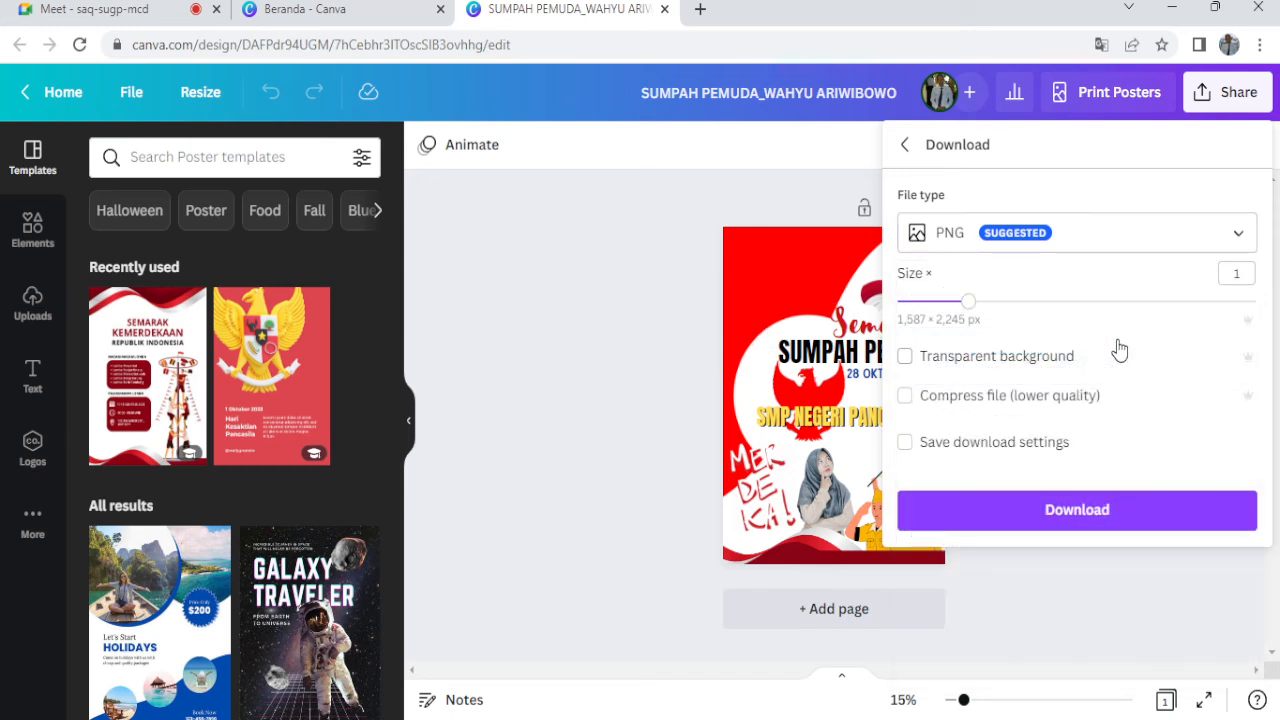
left_click(1125, 508)
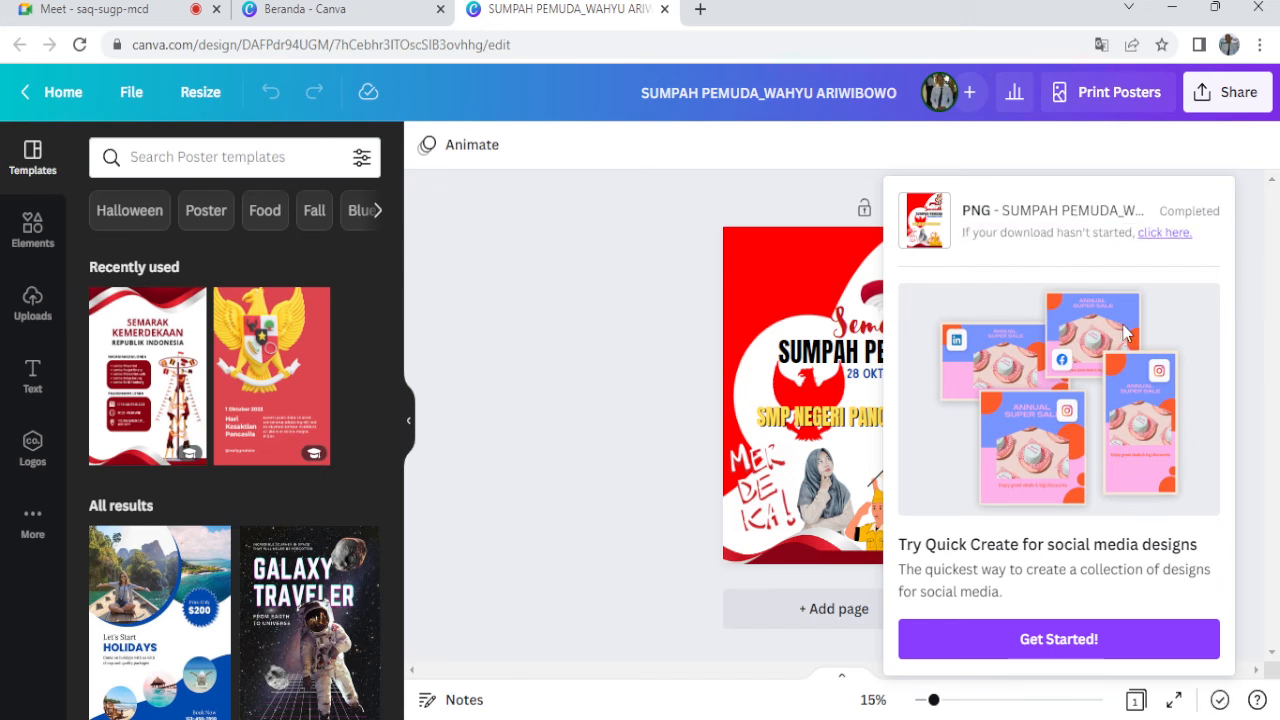
left_click(1024, 719)
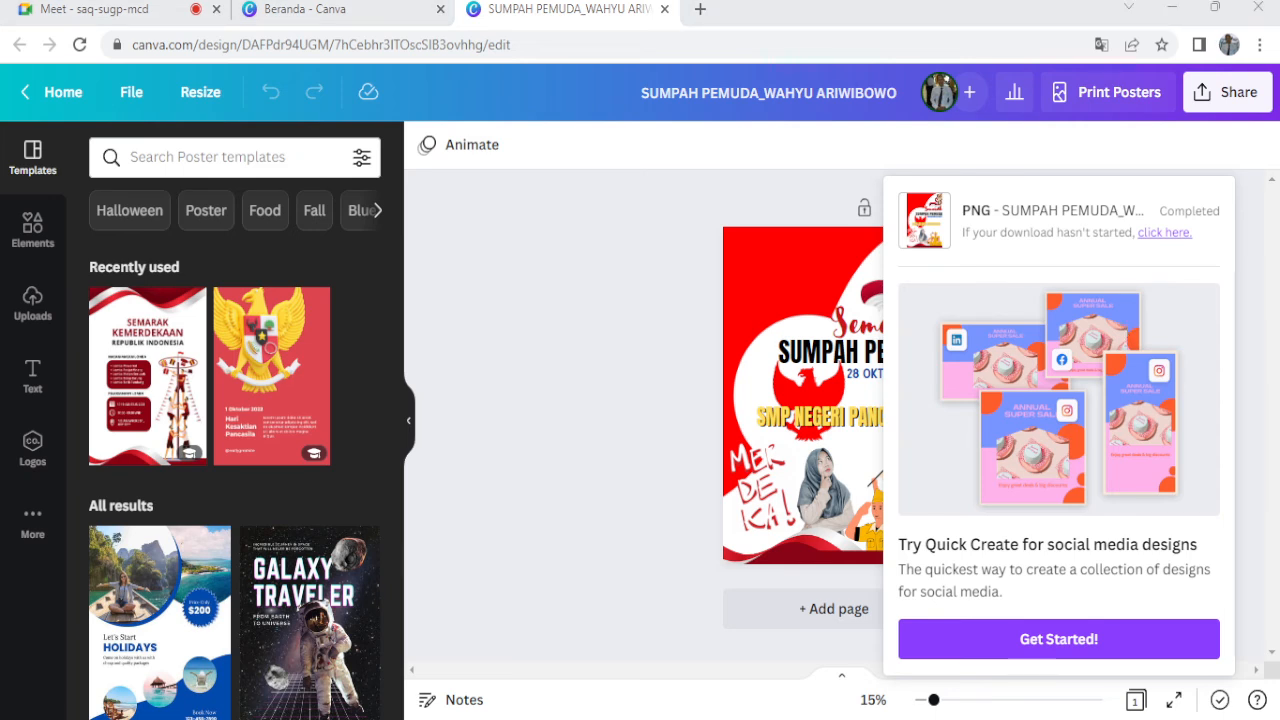
left_click(476, 449)
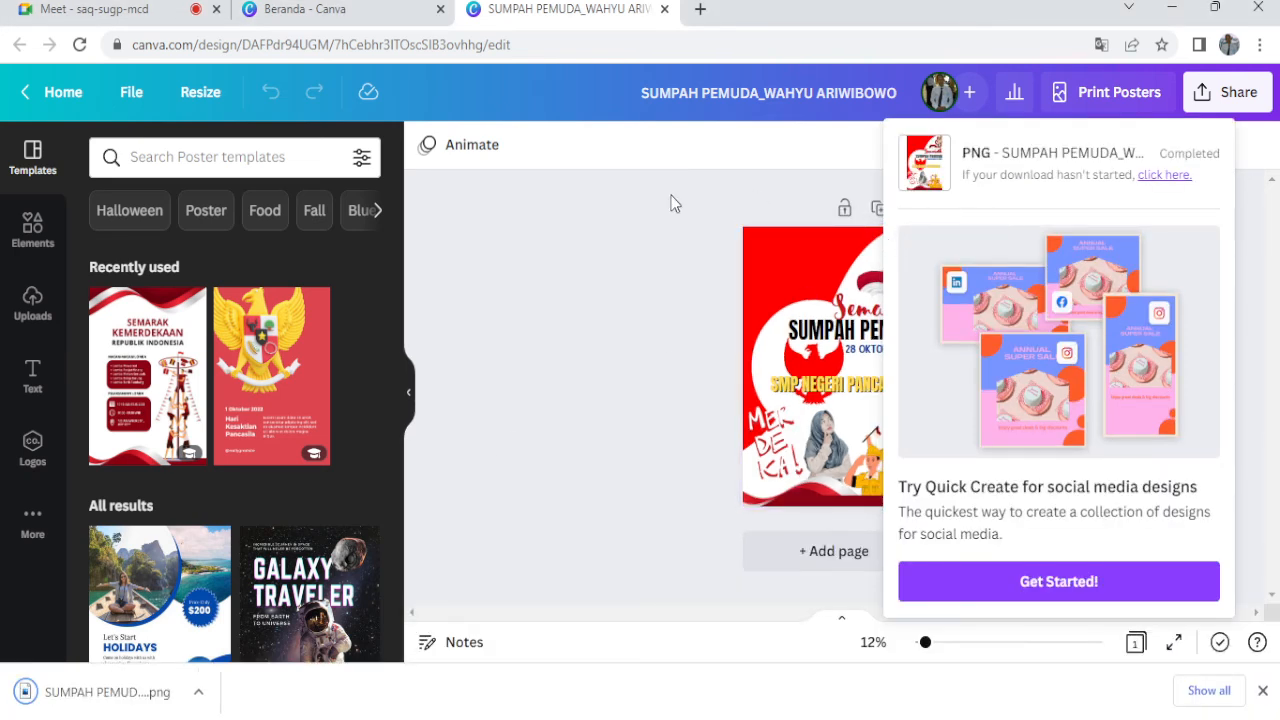
left_click(627, 211)
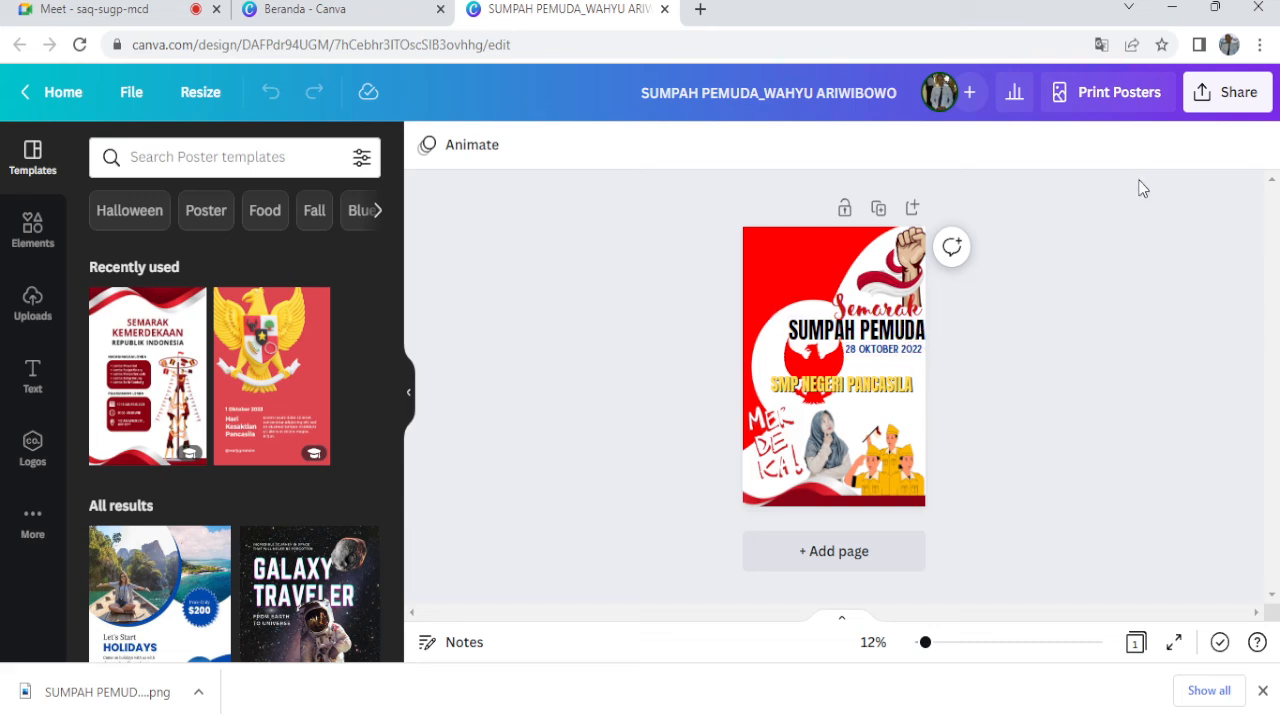
Review the link access options and copy the poster's share link with access kept at Only you can access.
left_click(1210, 104)
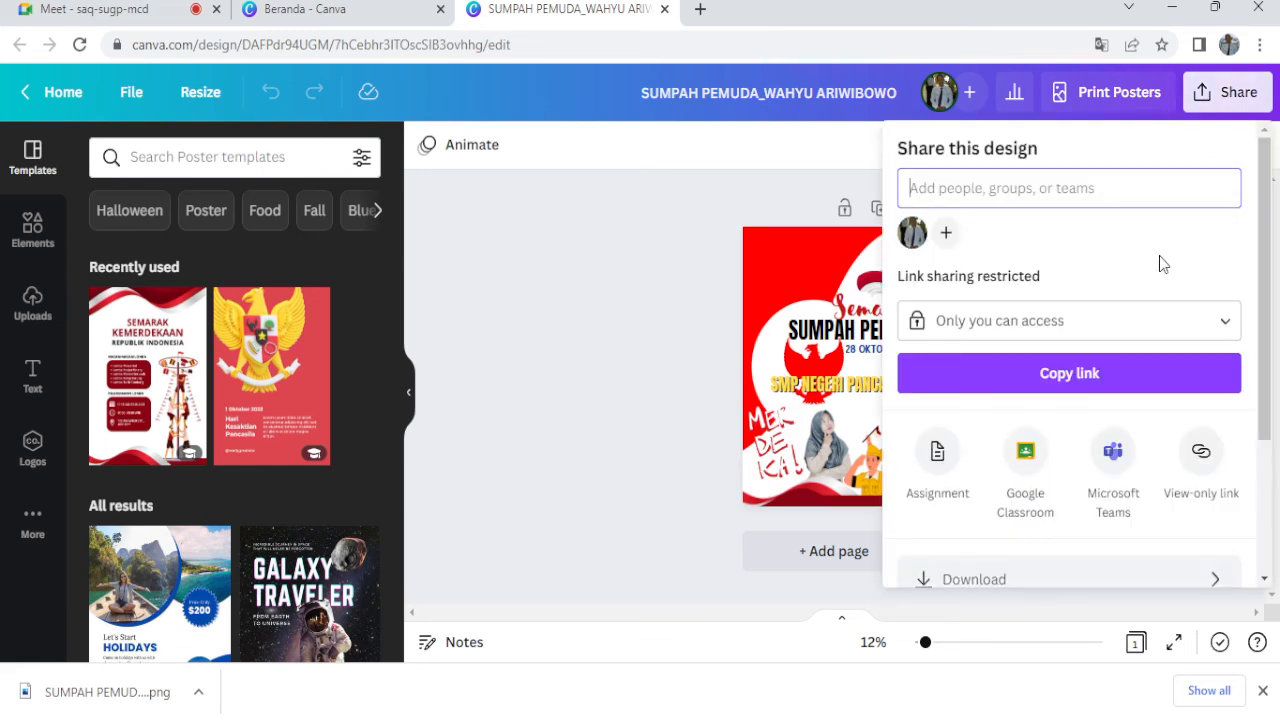
left_click(1108, 375)
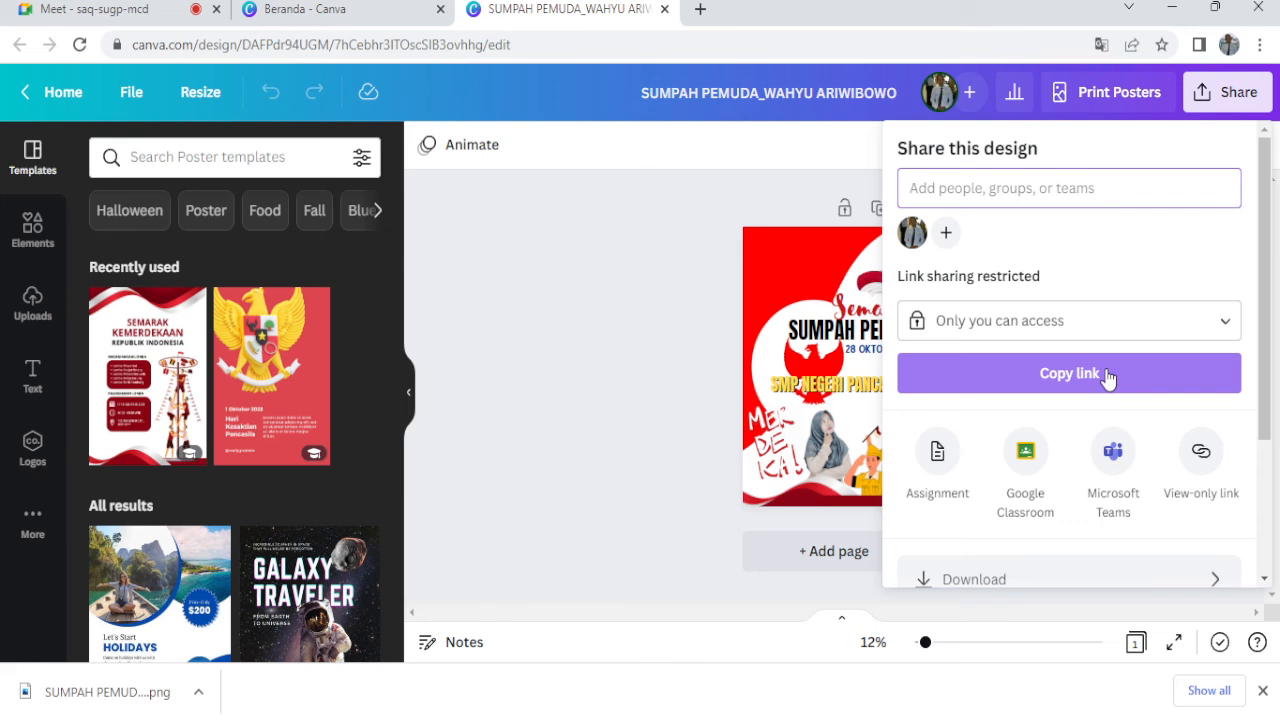
left_click(1100, 338)
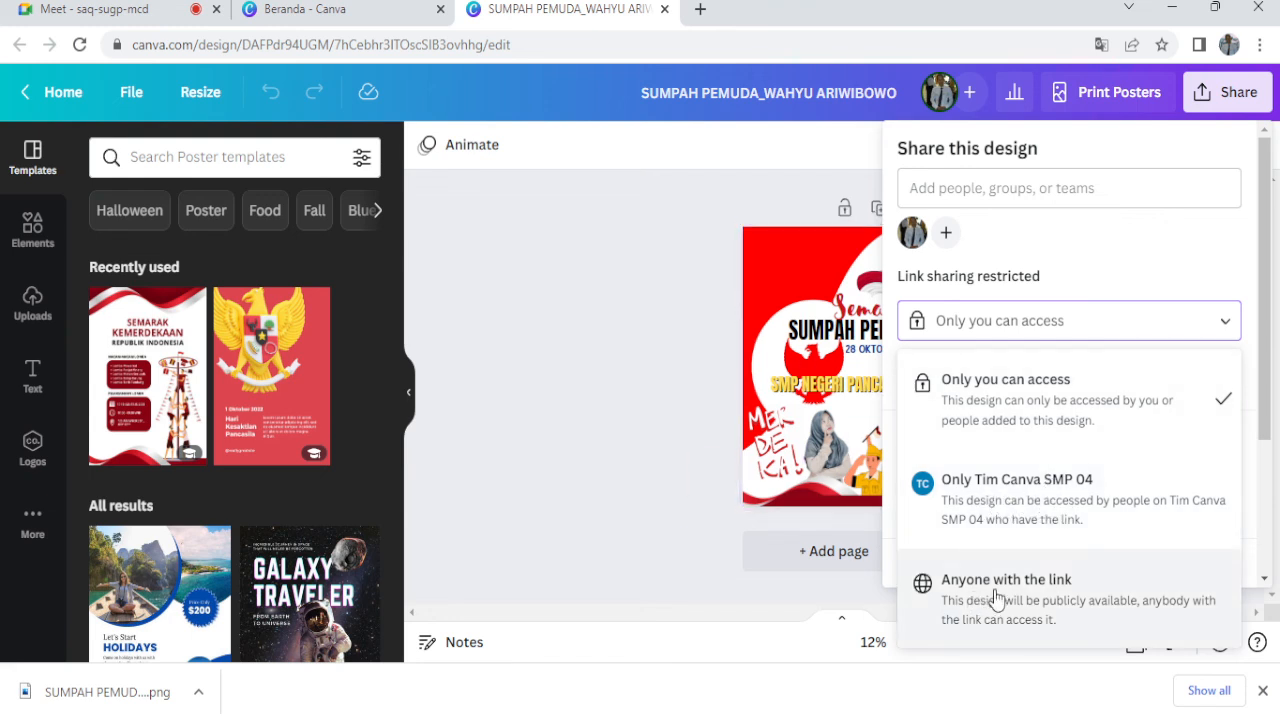
left_click(660, 238)
left_click(1216, 100)
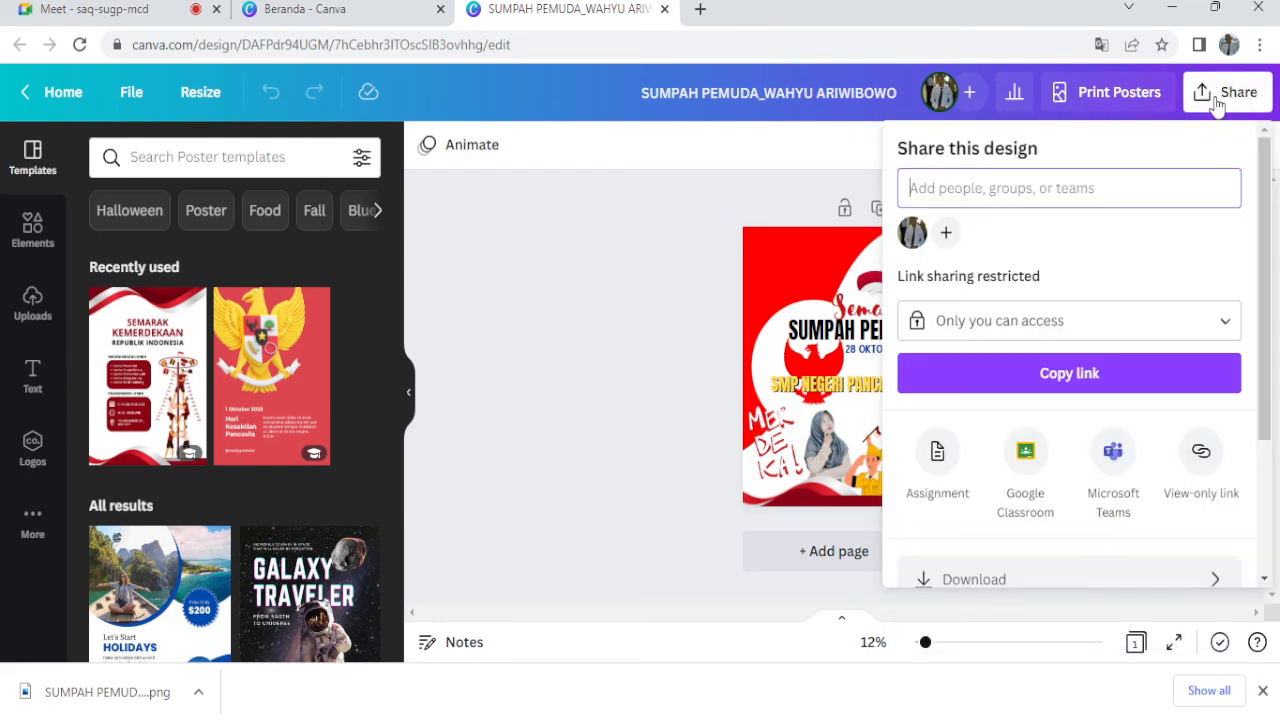
left_click(1145, 376)
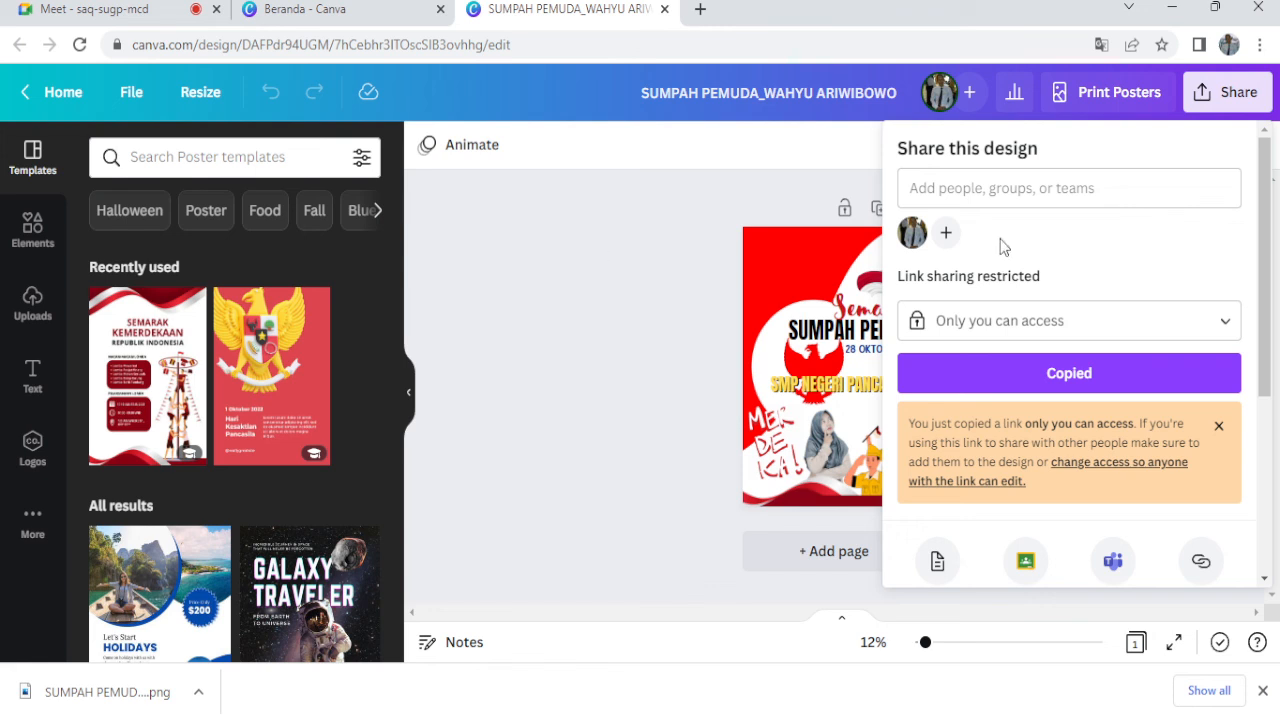
left_click(684, 199)
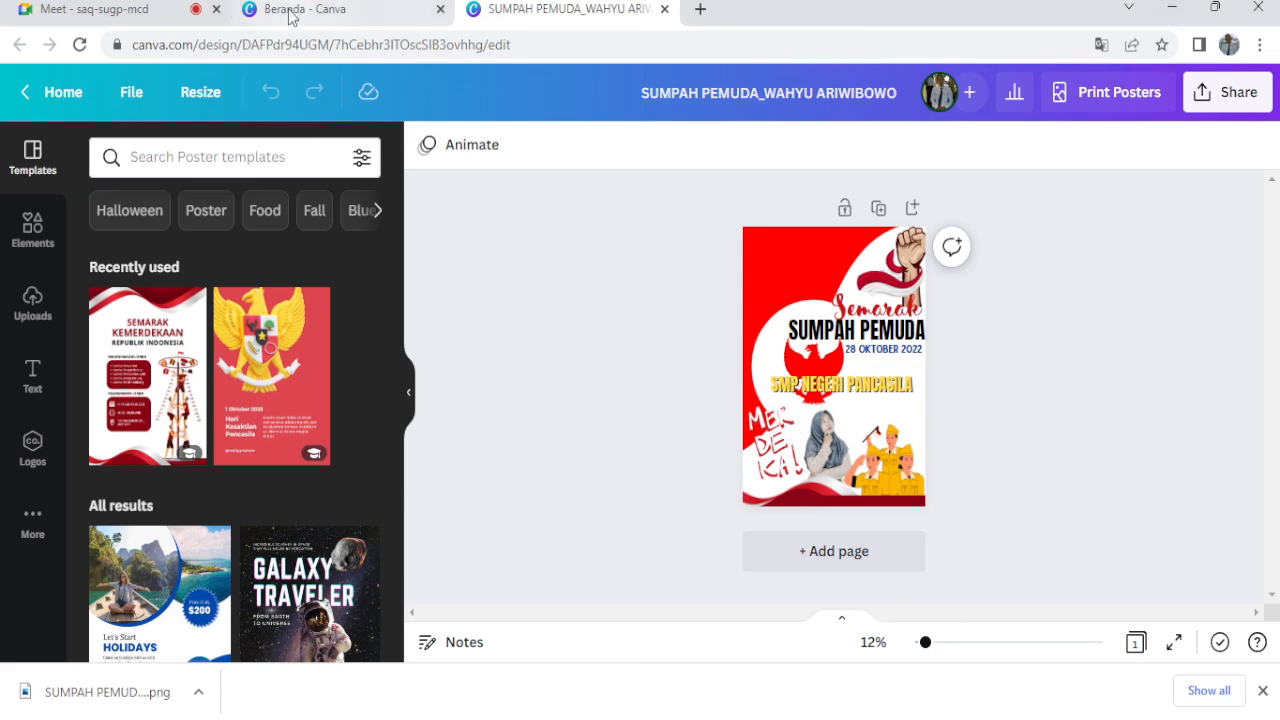
Switch to the Google Meet class and admit everyone waiting to join the call.
left_click(130, 8)
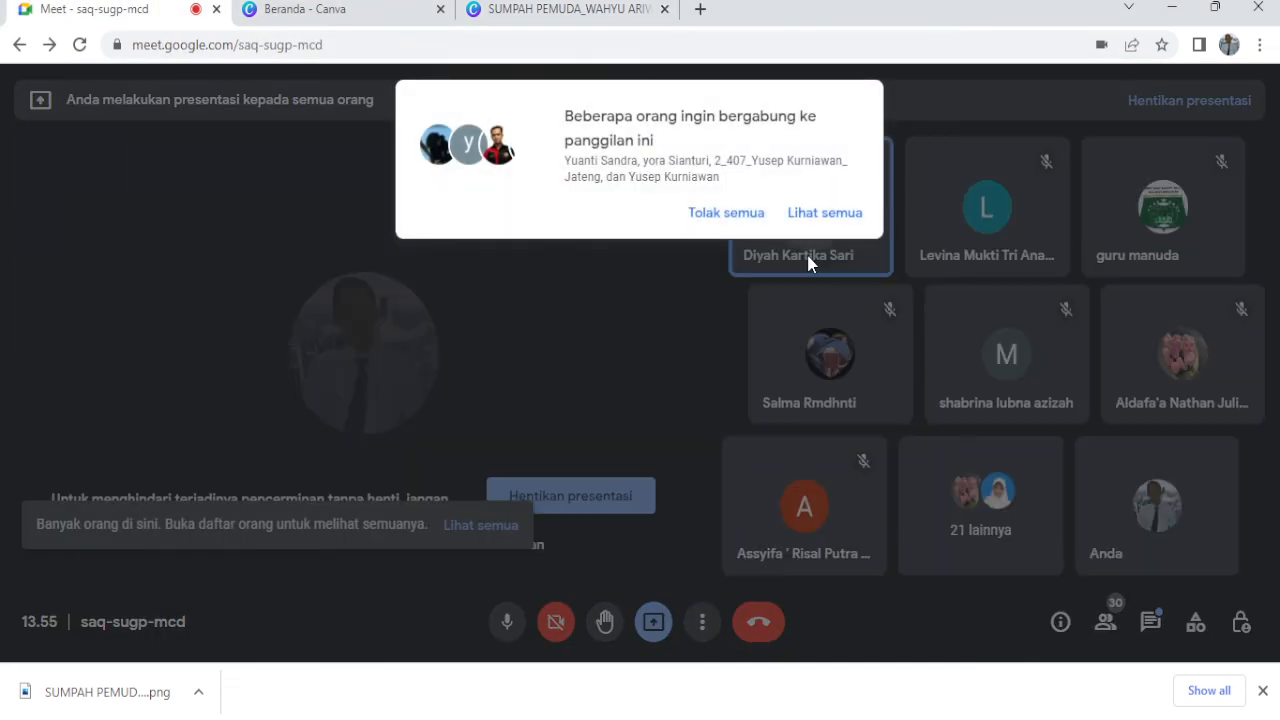
left_click(823, 214)
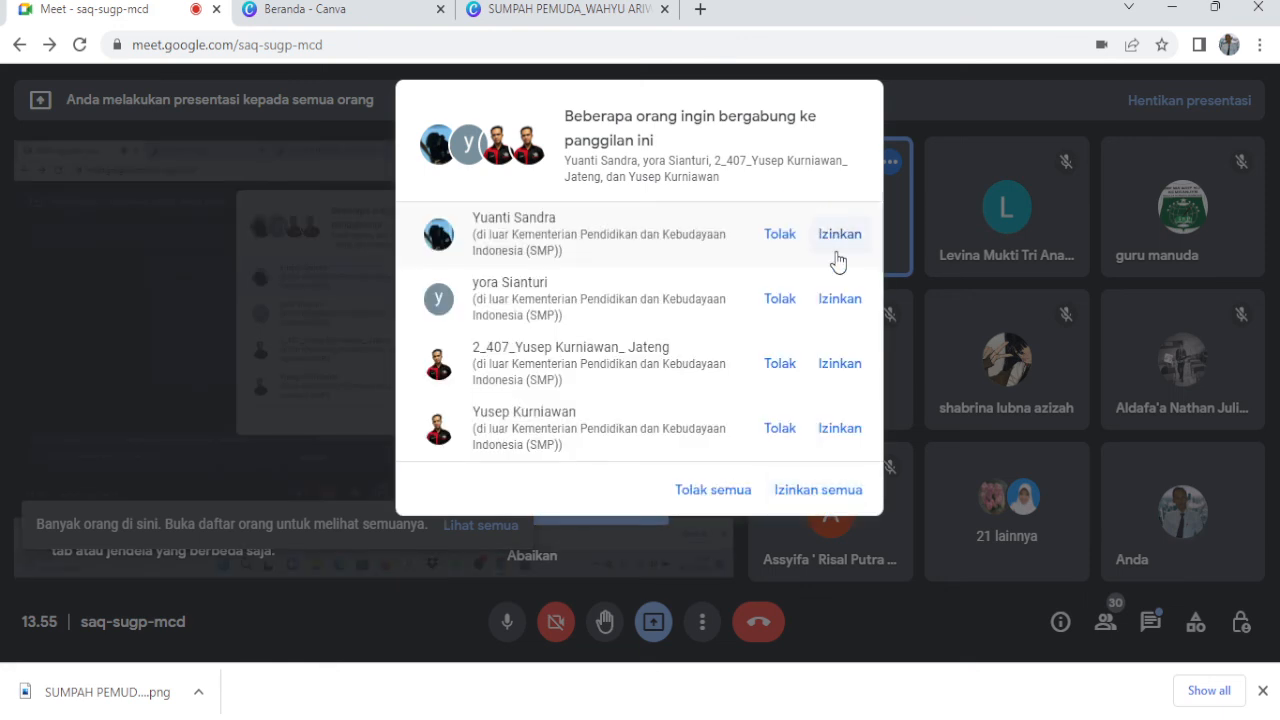
left_click(820, 490)
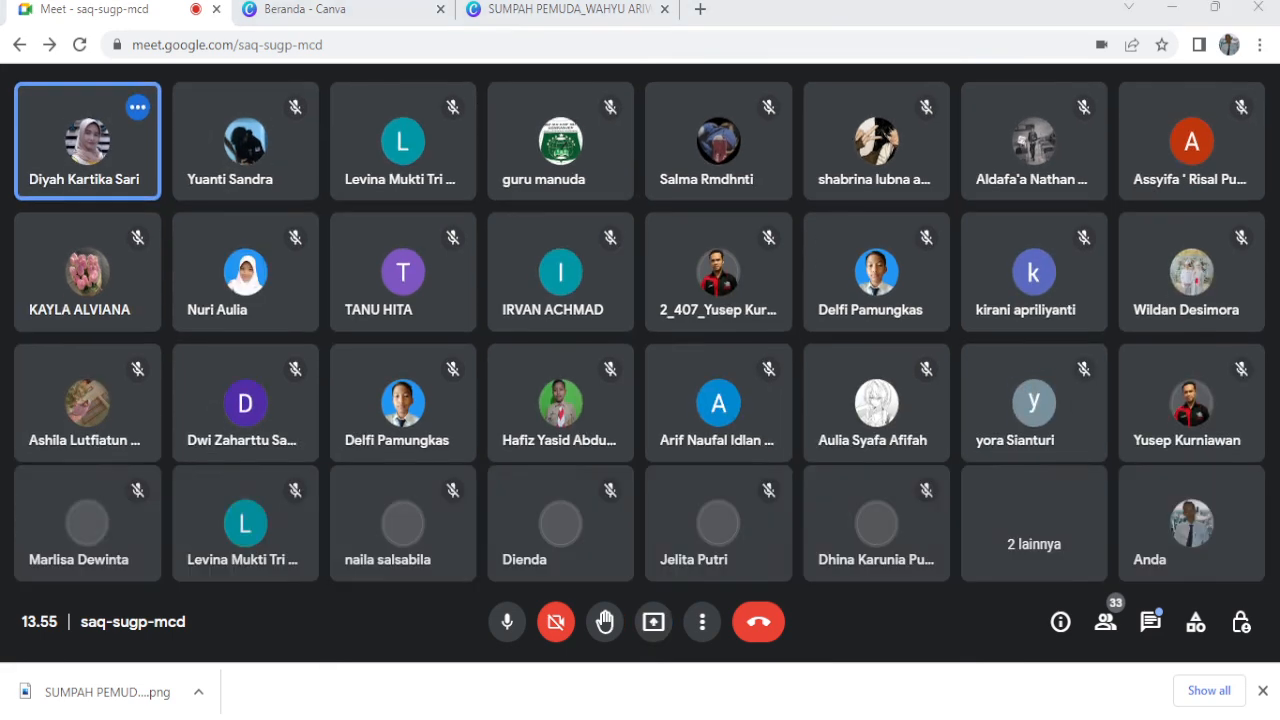
Dismiss the additional call options and admit the next person asking to join the meeting.
left_click(702, 622)
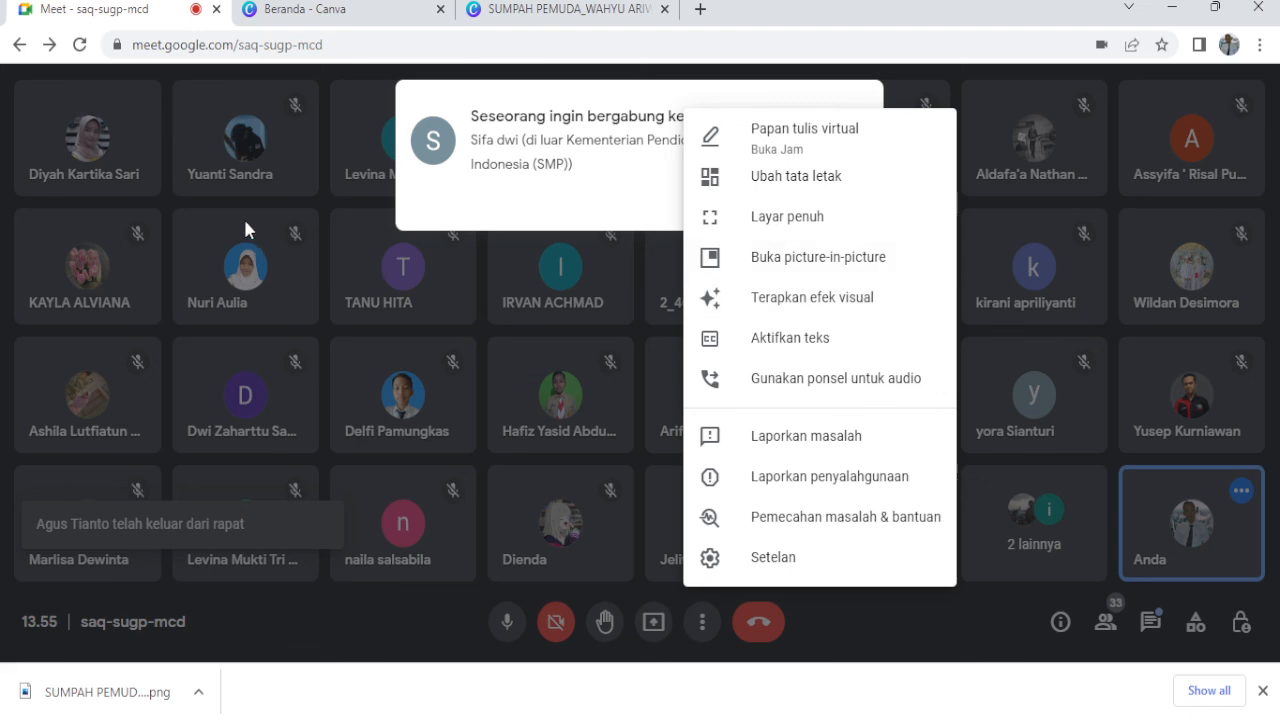
left_click(7, 75)
left_click(820, 207)
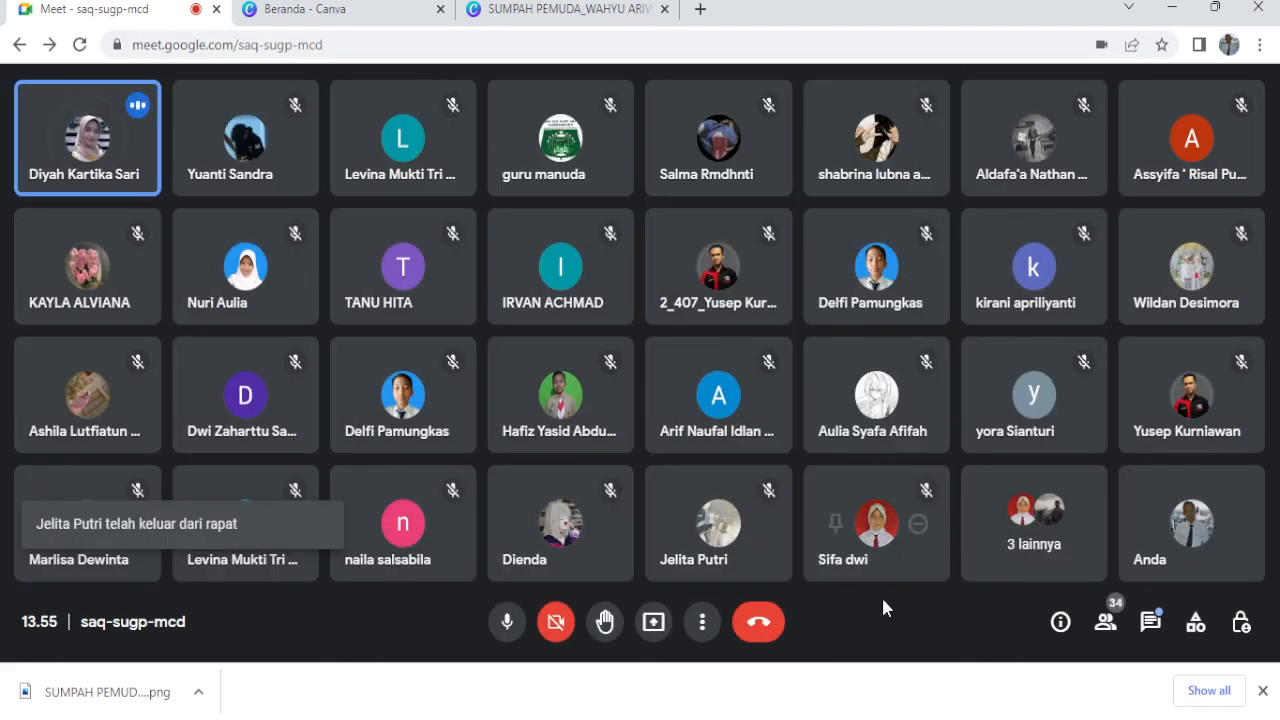
Show the meeting's participant list and make the first participant listed below the organizer a co-host.
left_click(1108, 627)
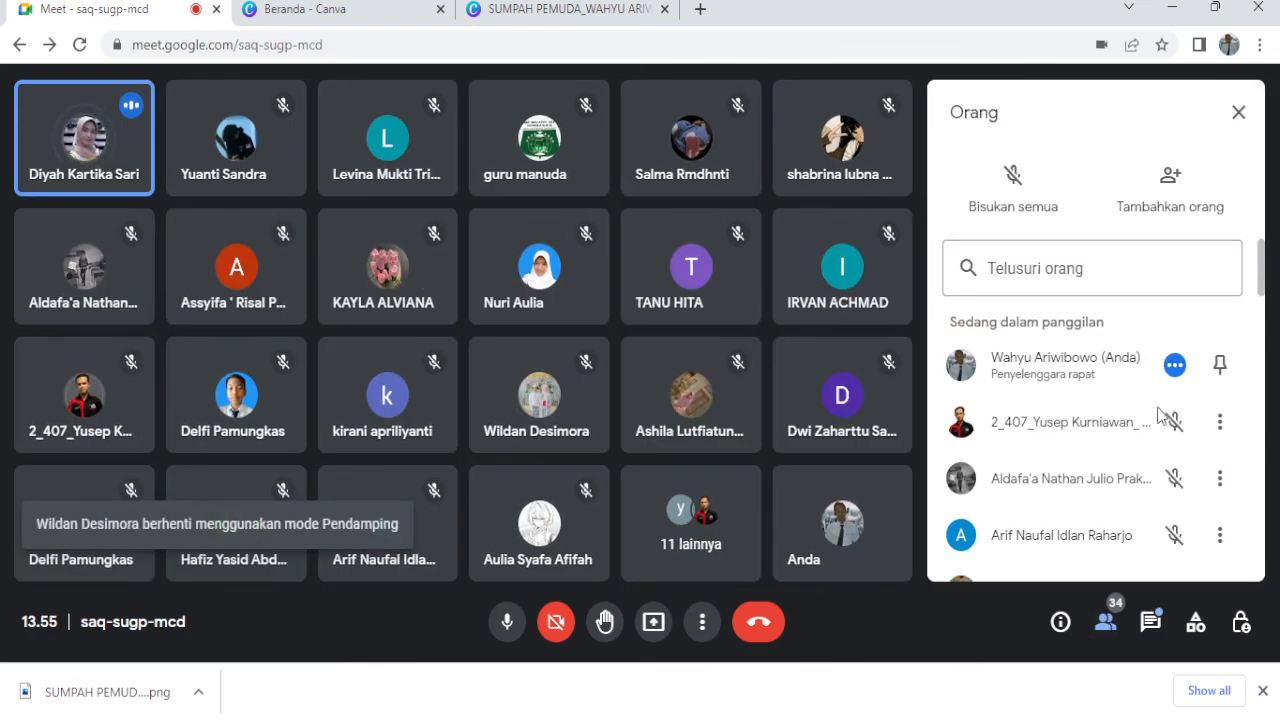
left_click(1219, 421)
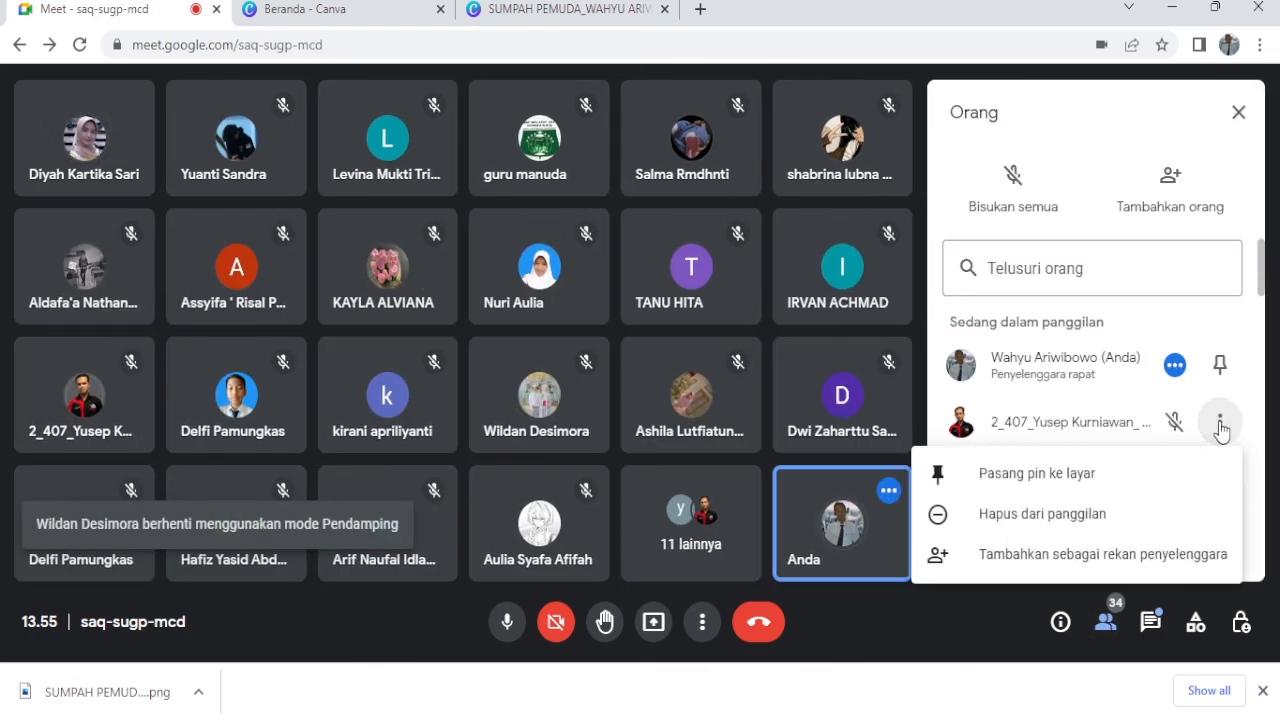
left_click(1096, 553)
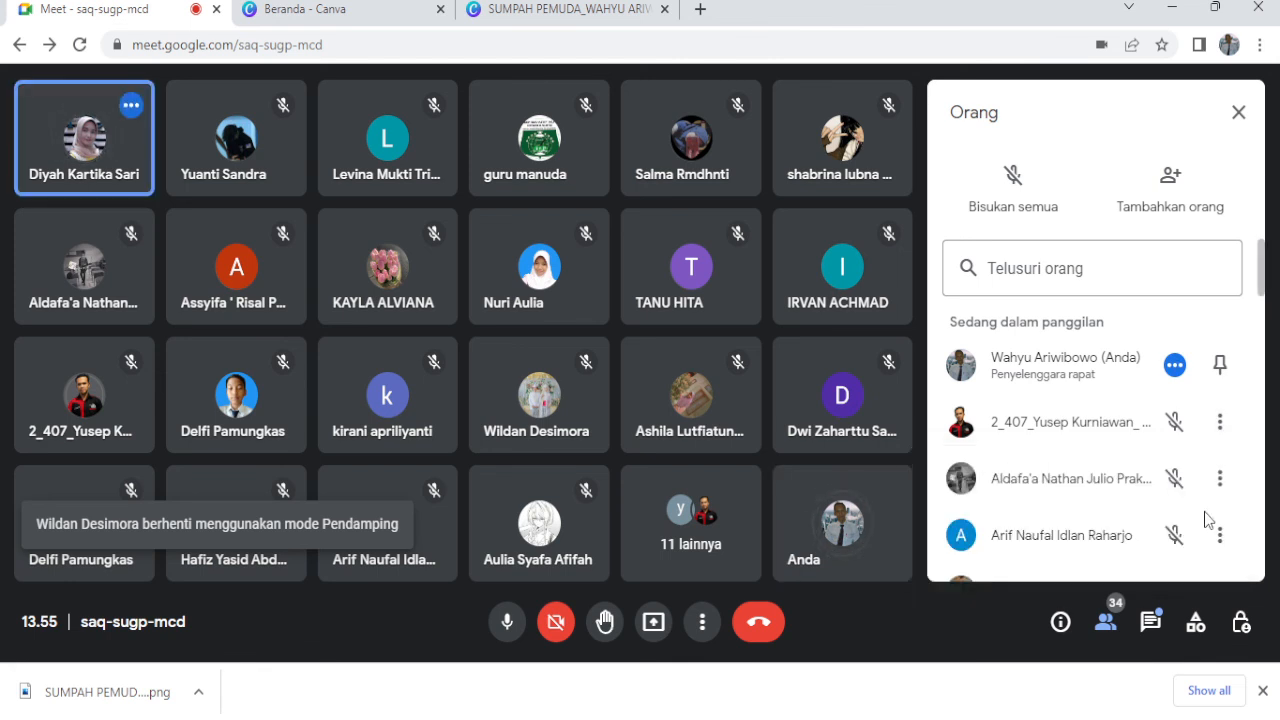
Find the other participant whose microphone is on in the participant list and add them as a co-host.
scroll(1218, 470, "down", 3)
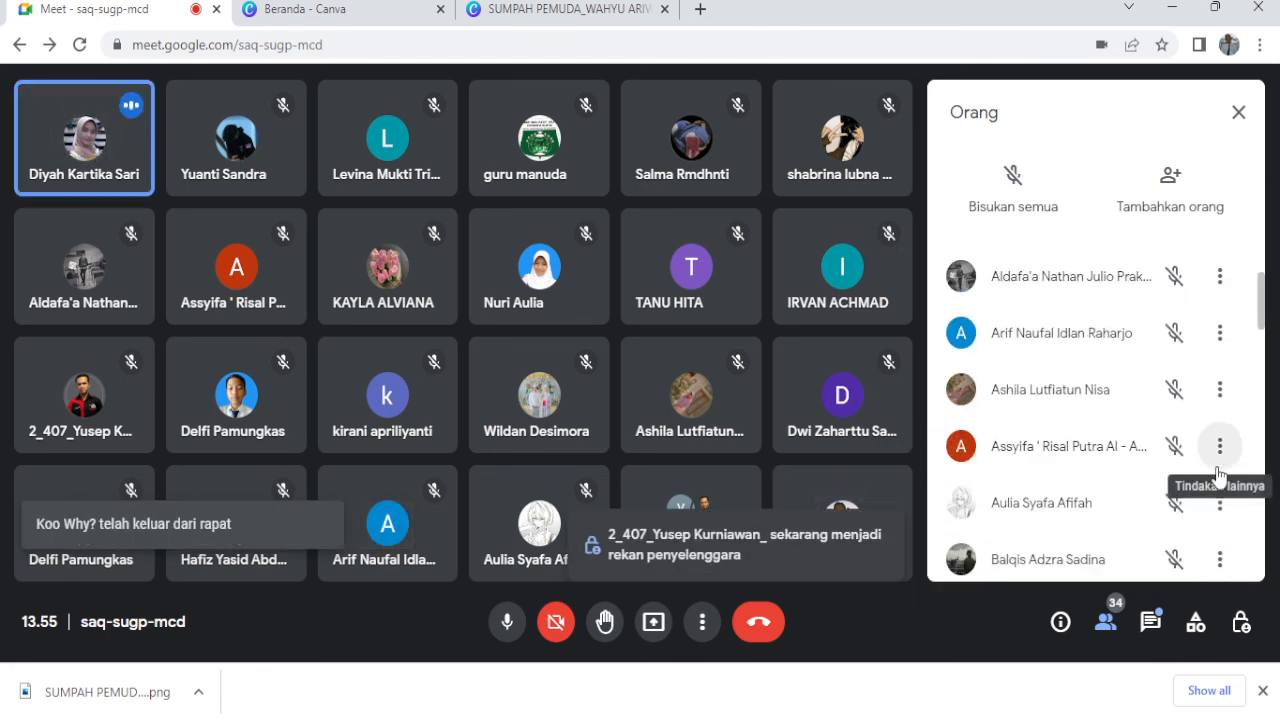
scroll(1218, 470, "down", 2)
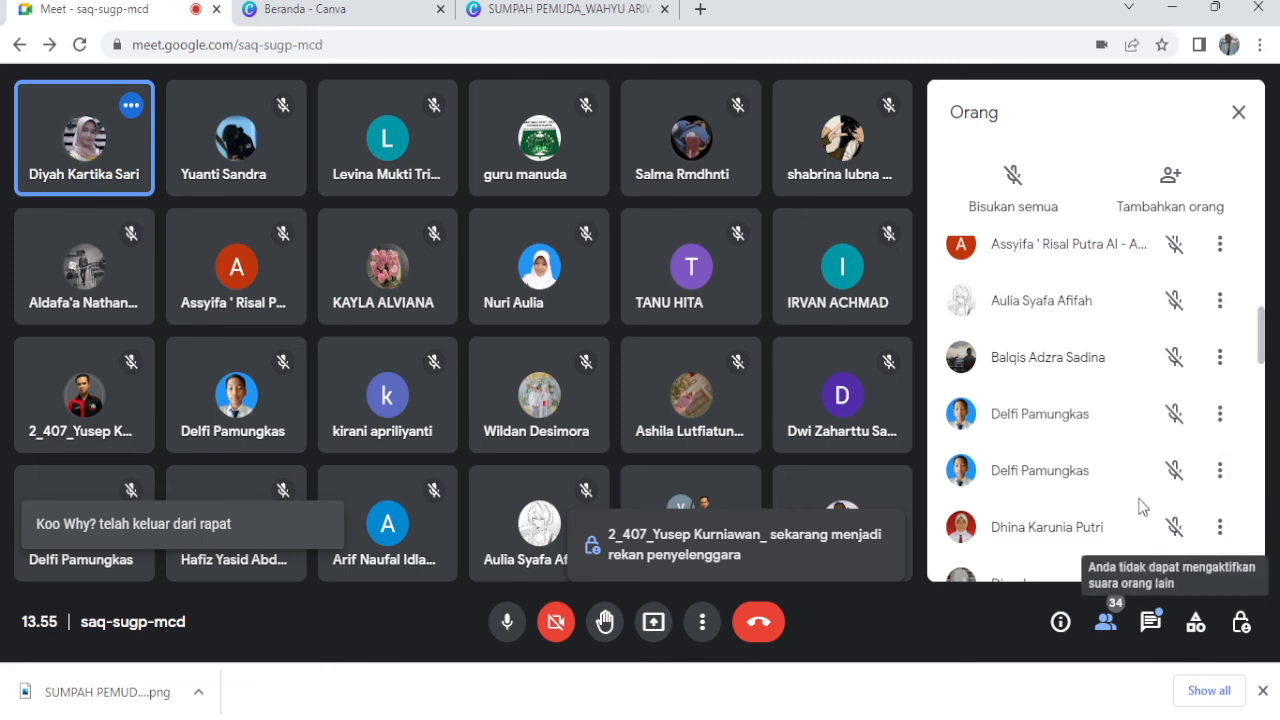
scroll(1143, 503, "down", 1)
scroll(1140, 503, "down", 1)
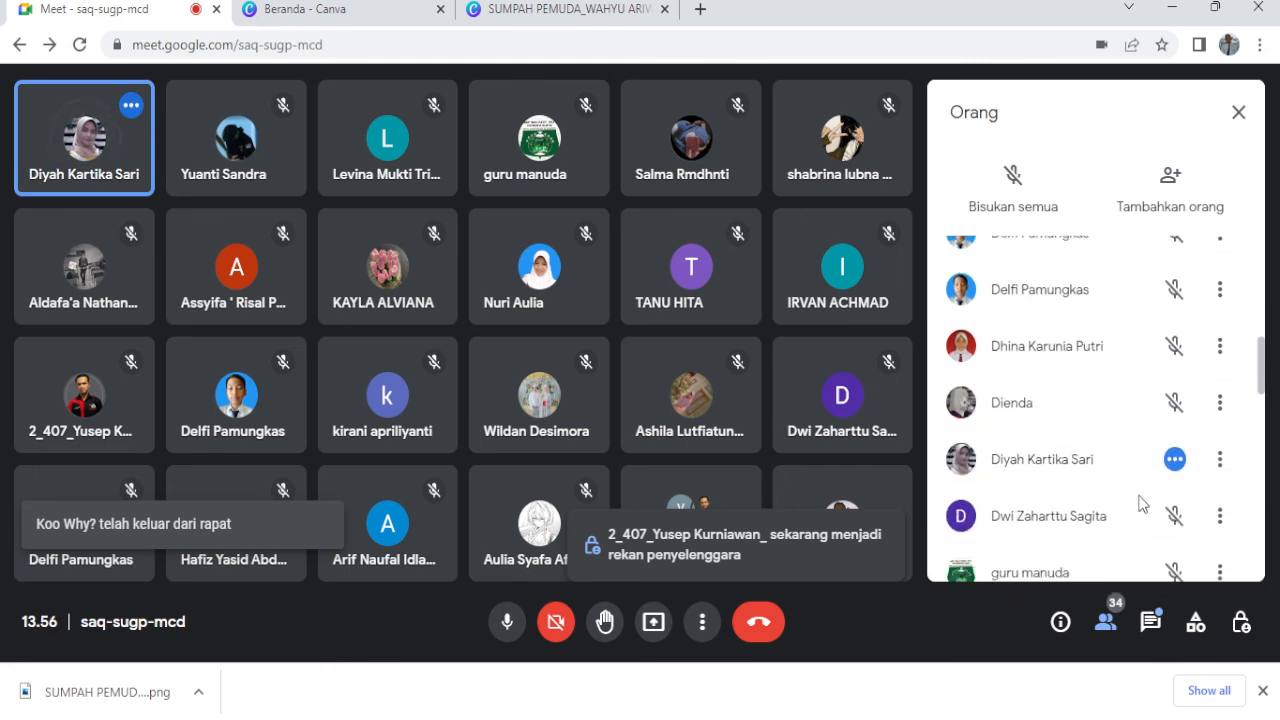
left_click(1218, 451)
left_click(1090, 571)
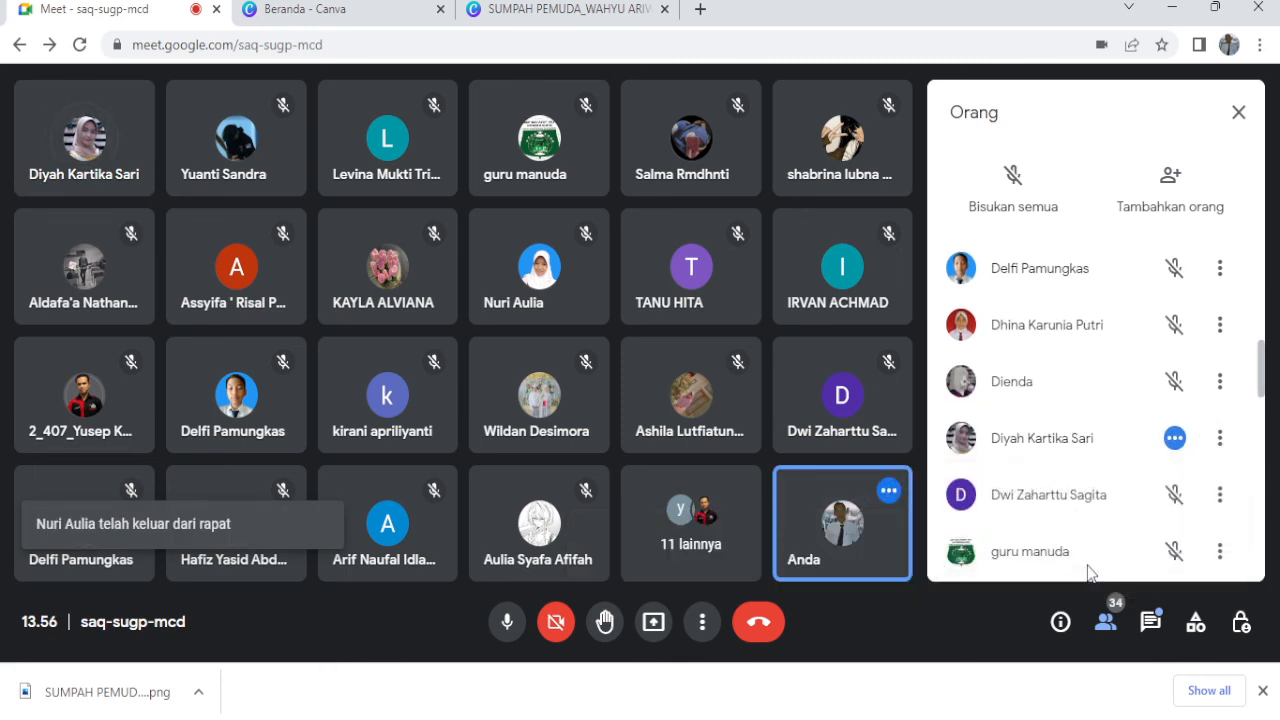